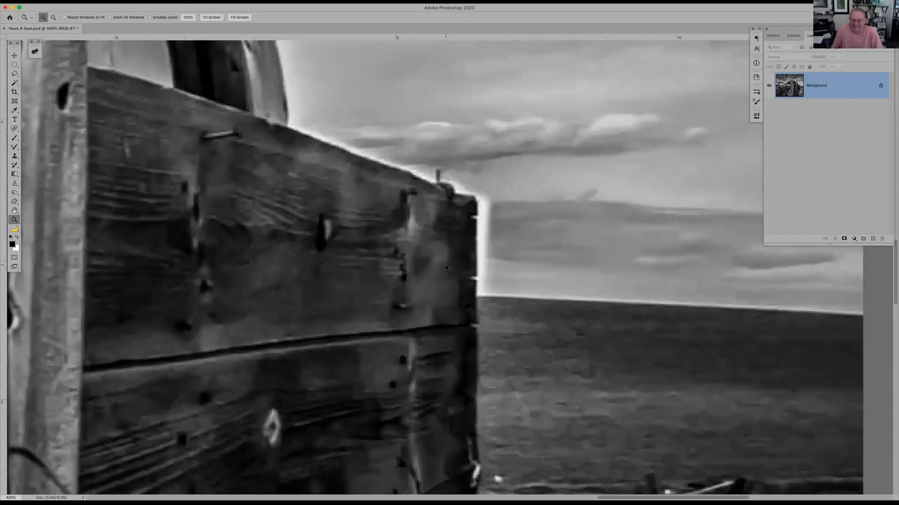
Step: Select the old truck automatically using the Select Subject command
key(super+0)
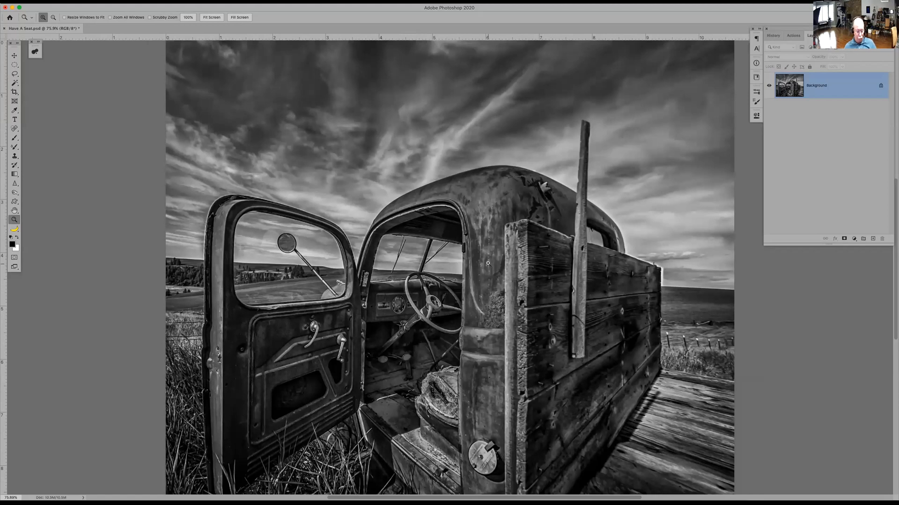
key(w)
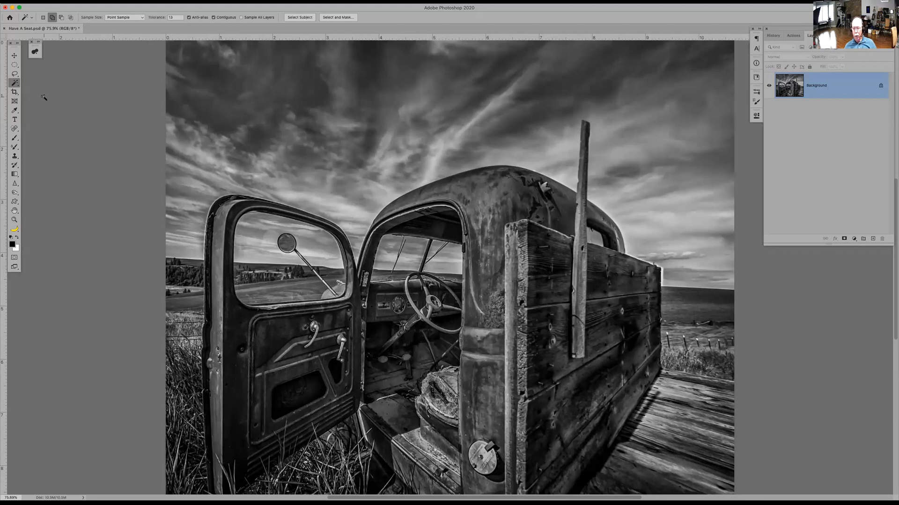
right_click(15, 83)
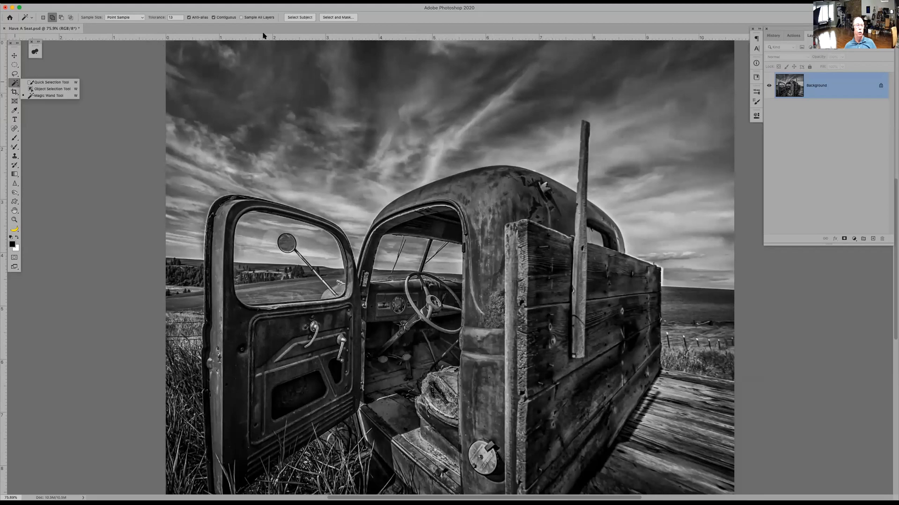
click(422, 7)
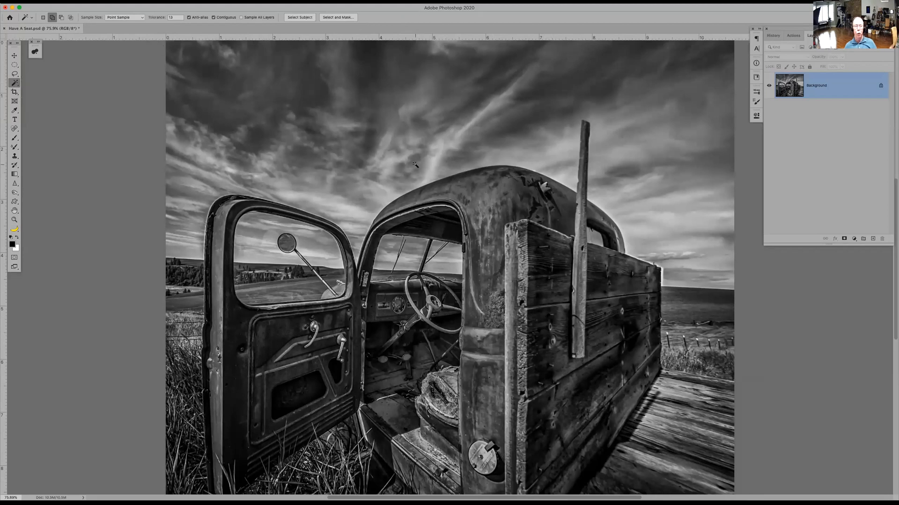
click(296, 17)
click(145, 1)
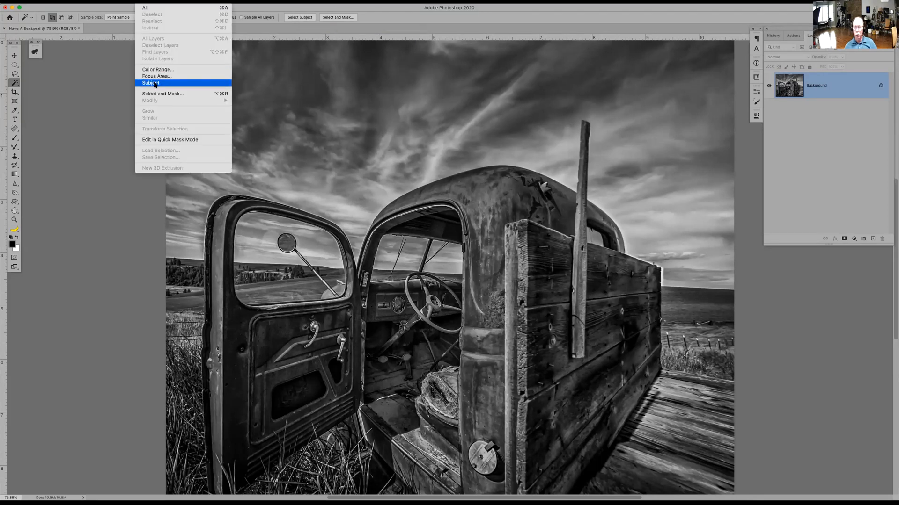
click(151, 83)
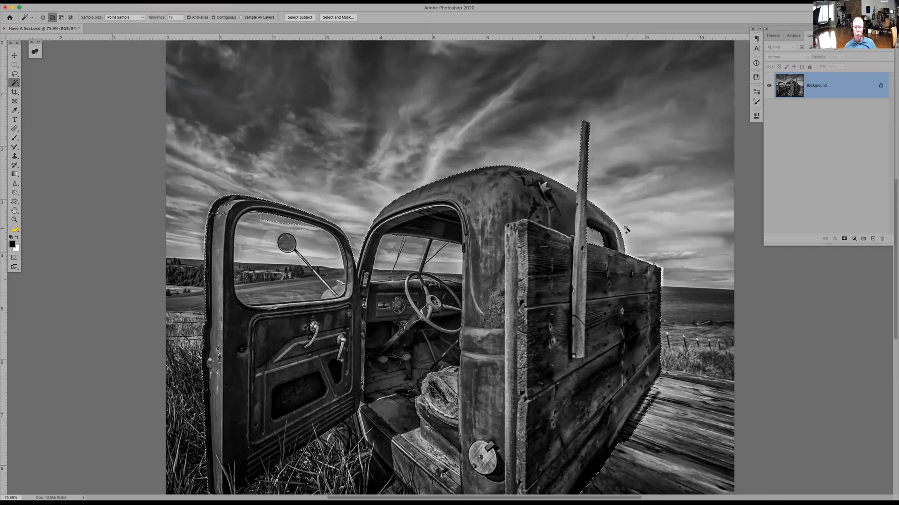
Step: Display the selection as a Quick Mask overlay and set up a small, hard-edged brush for refining it
key(z)
drag(611, 214, 697, 341)
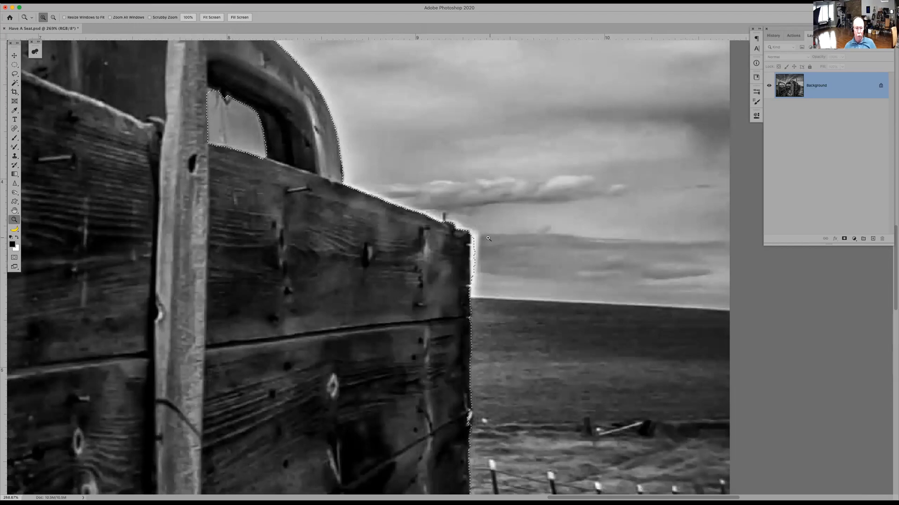
key(q)
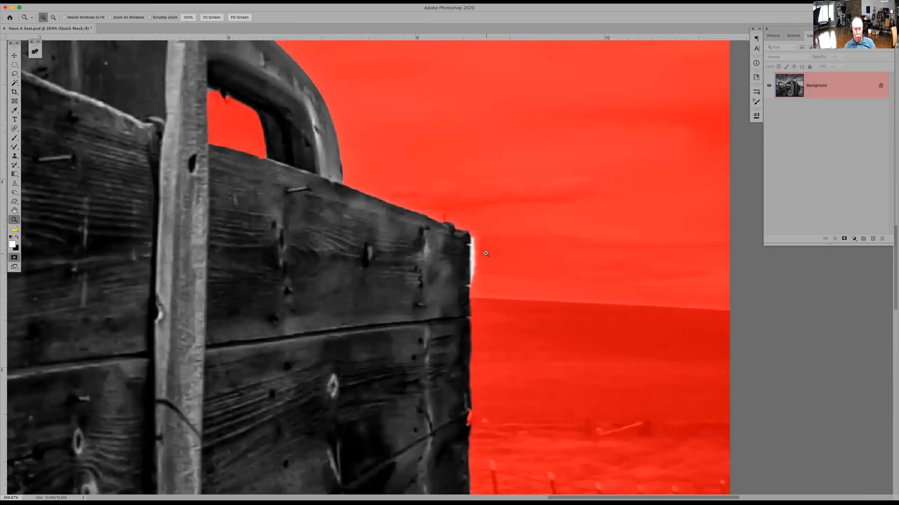
key(b)
right_click(510, 251)
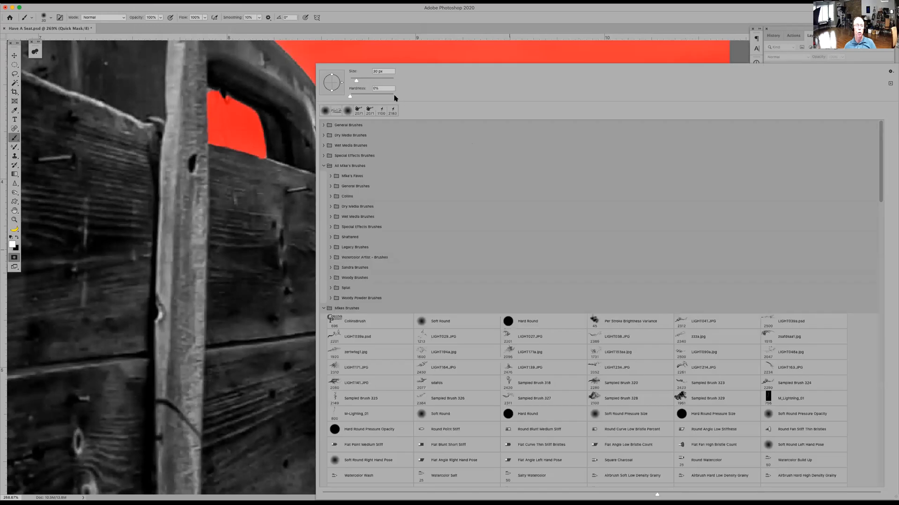
drag(393, 98, 414, 97)
click(517, 14)
key(bracketleft)
key(bracketleft)
key(bracketleft)
key(bracketleft)
key(bracketleft)
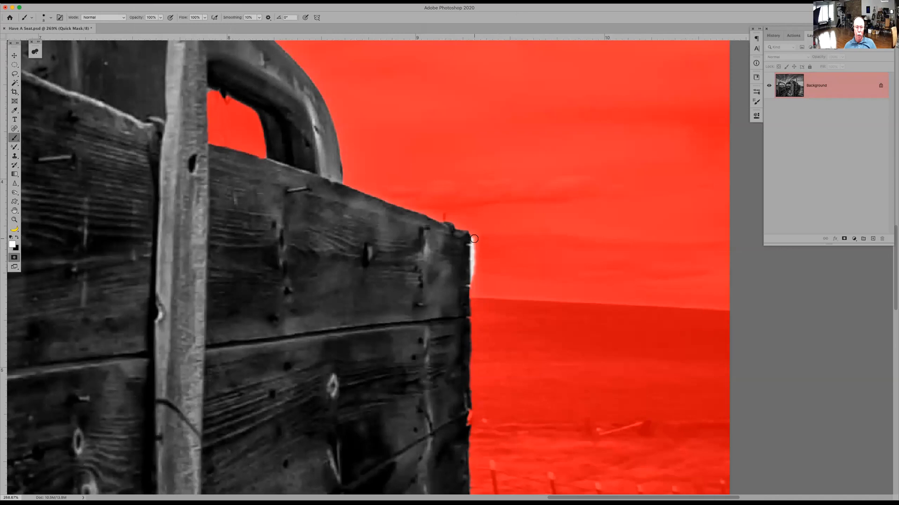
Step: Paint black on the mask to exclude the white halo beside the upper rear corner of the wooden side
click(474, 239)
key(x)
shift+click(473, 286)
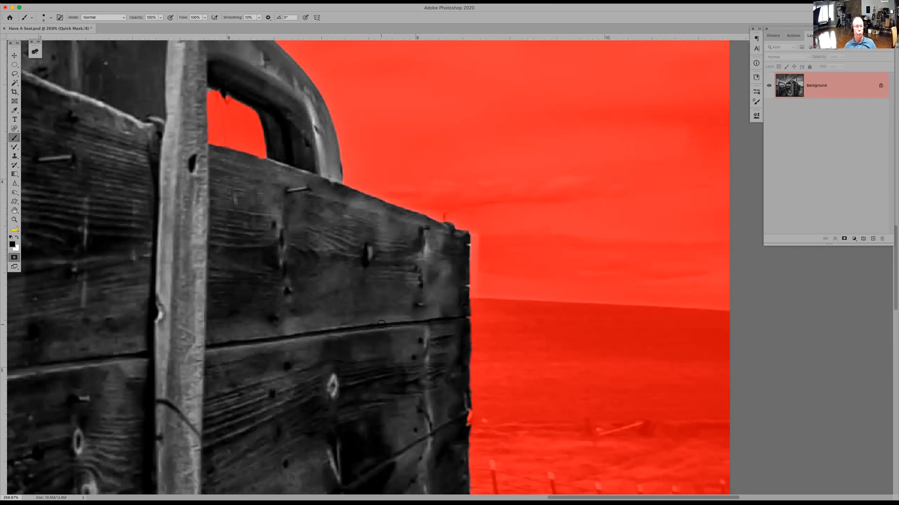
Step: Paint white with a larger brush to add the open door's missed upper parts and the cab's rear window to the selection
key(super+0)
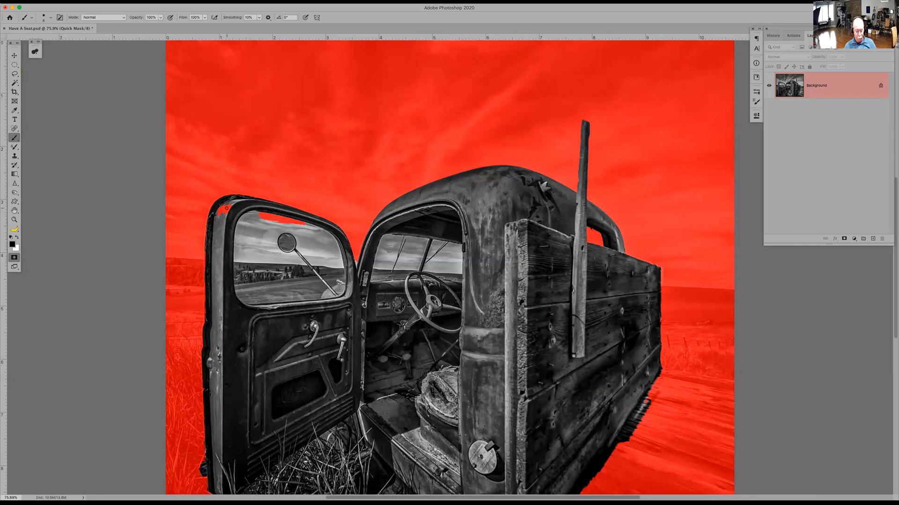
key(x)
key(bracketright)
key(bracketright)
key(bracketright)
key(bracketright)
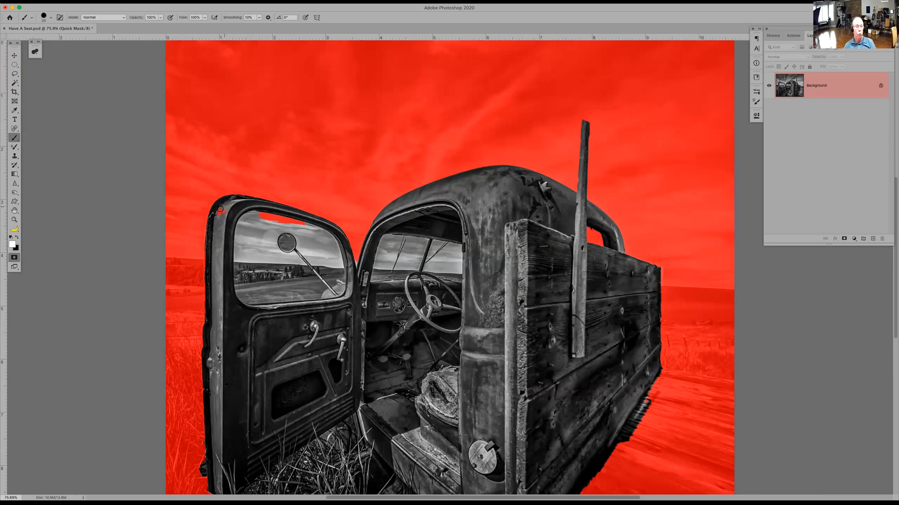
mouse_move(257, 216)
mouse_down()
mouse_move(303, 226)
mouse_move(258, 222)
mouse_move(284, 222)
mouse_move(255, 213)
mouse_move(309, 227)
mouse_move(279, 220)
mouse_up()
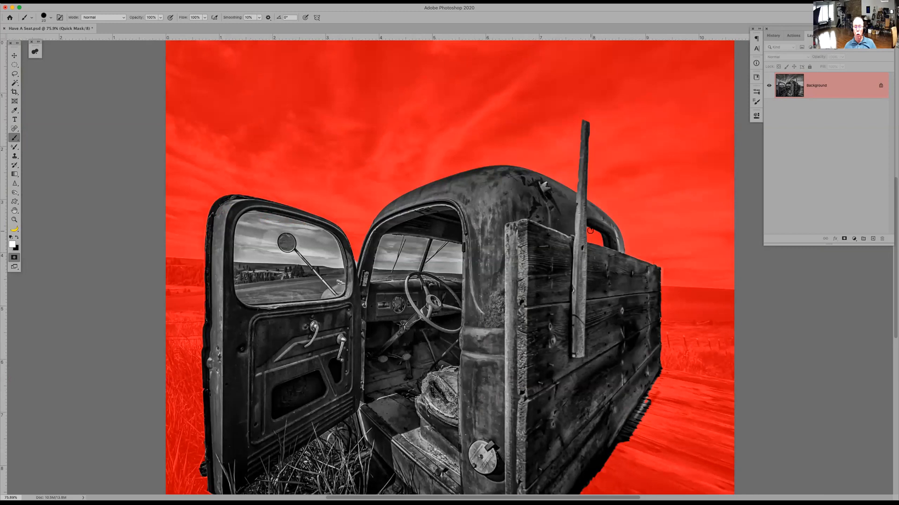
mouse_move(588, 231)
mouse_down()
mouse_move(595, 252)
mouse_move(598, 233)
mouse_move(595, 241)
mouse_up()
Step: Mask out the stray patch beside the open door's lower outer edge and turn the mask back into a selection
scroll(518, 305, down, 5)
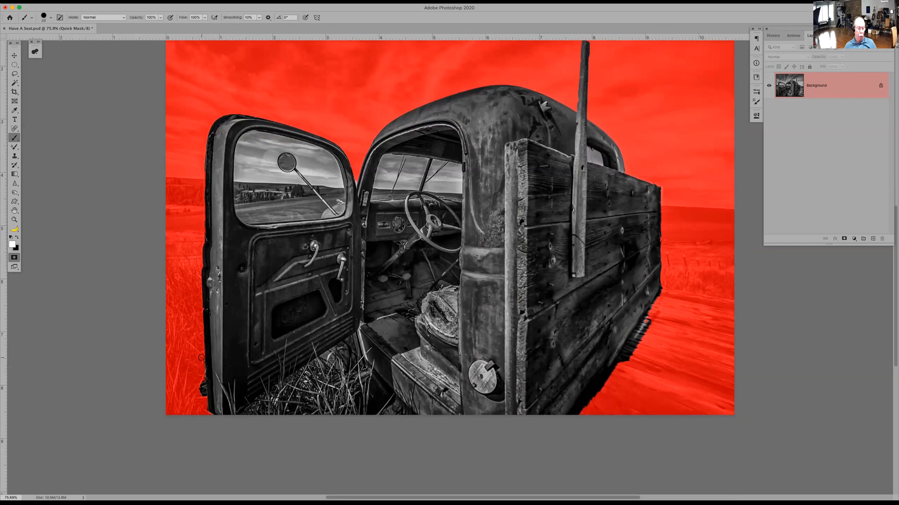
key(x)
drag(203, 402, 203, 401)
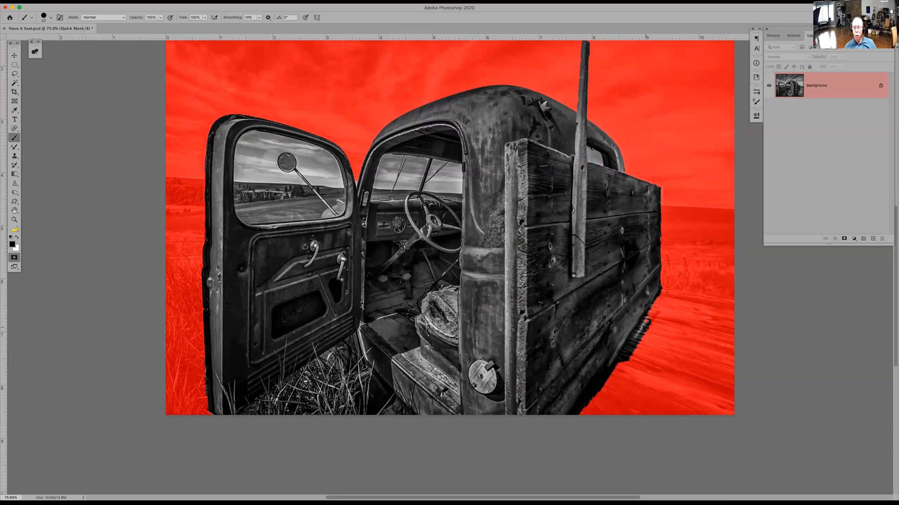
key(q)
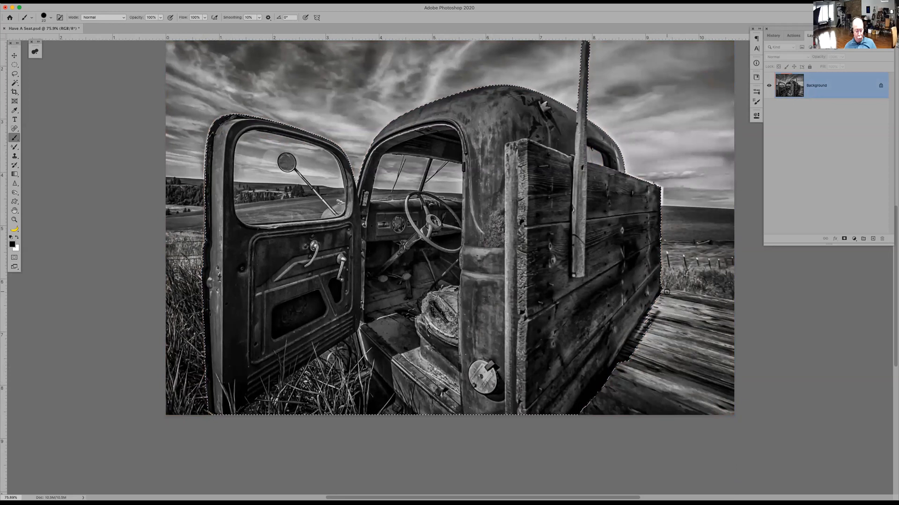
Step: Add the entire wooden truck bed to the selection by painting it white in Quick Mask, starting along its far edge
key(q)
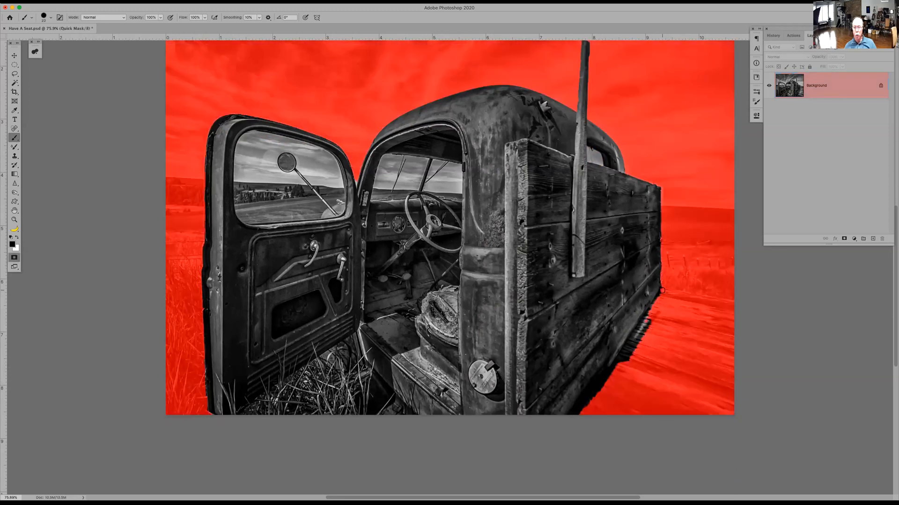
key(x)
shift+click(733, 303)
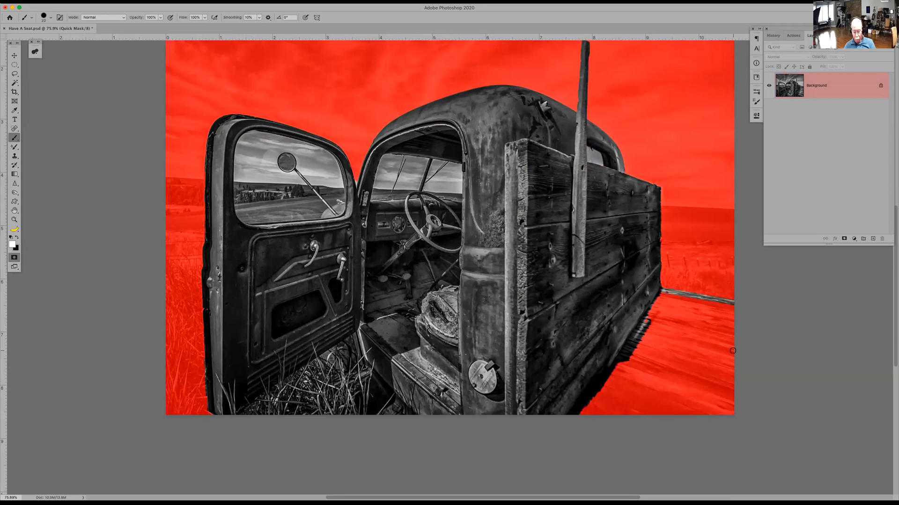
key(bracketright)
key(bracketright)
key(bracketright)
click(664, 298)
shift+click(732, 312)
mouse_move(732, 311)
mouse_down()
mouse_move(731, 413)
mouse_move(582, 410)
mouse_move(651, 306)
mouse_move(732, 317)
mouse_move(651, 318)
mouse_move(737, 334)
mouse_move(681, 335)
mouse_move(653, 323)
mouse_move(645, 350)
mouse_move(597, 405)
mouse_move(621, 352)
mouse_move(624, 379)
mouse_move(610, 407)
mouse_move(662, 323)
mouse_move(722, 354)
mouse_move(664, 337)
mouse_move(626, 406)
mouse_move(656, 391)
mouse_move(676, 347)
mouse_move(663, 402)
mouse_move(689, 355)
mouse_move(681, 405)
mouse_move(703, 361)
mouse_move(704, 408)
mouse_move(723, 355)
mouse_move(722, 400)
mouse_move(673, 396)
mouse_move(696, 379)
mouse_up()
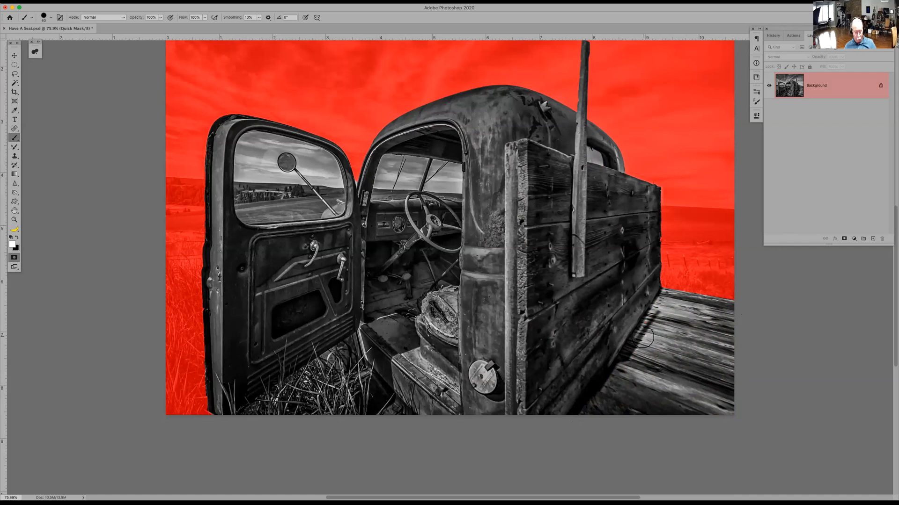
key(q)
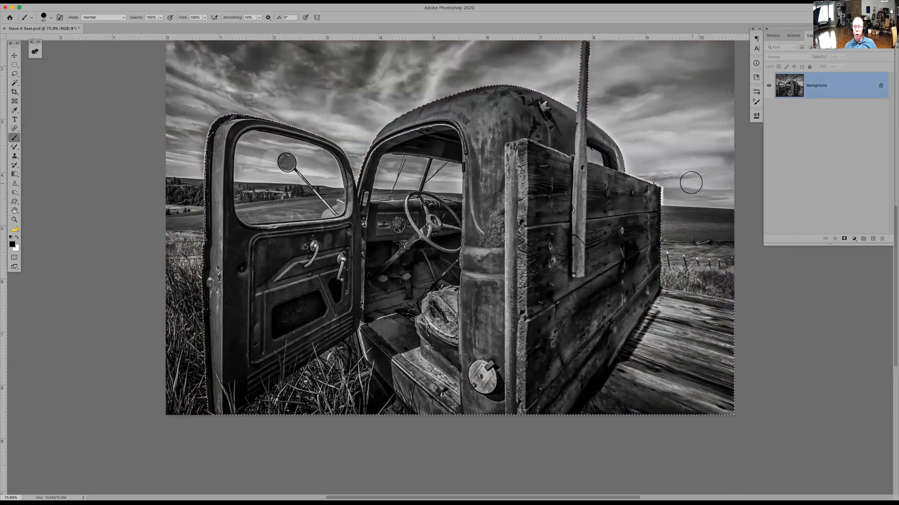
Step: Invert the selection and try to remove the halo at the wooden side's rear corner with the Spot Healing Brush
key(j)
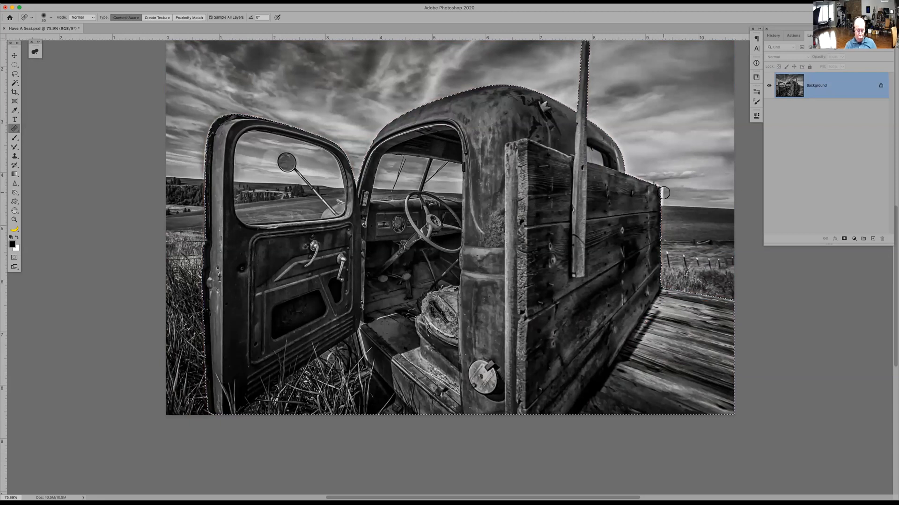
key(super+shift+i)
click(145, 2)
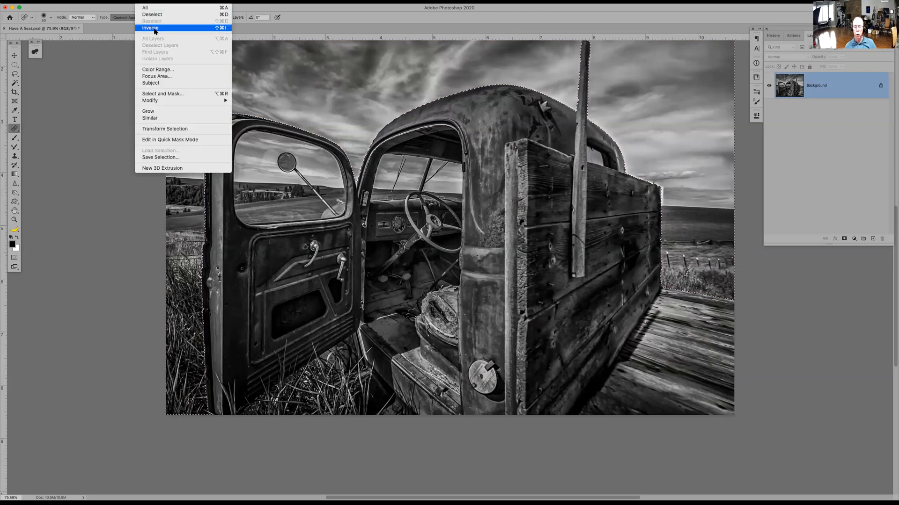
click(646, 22)
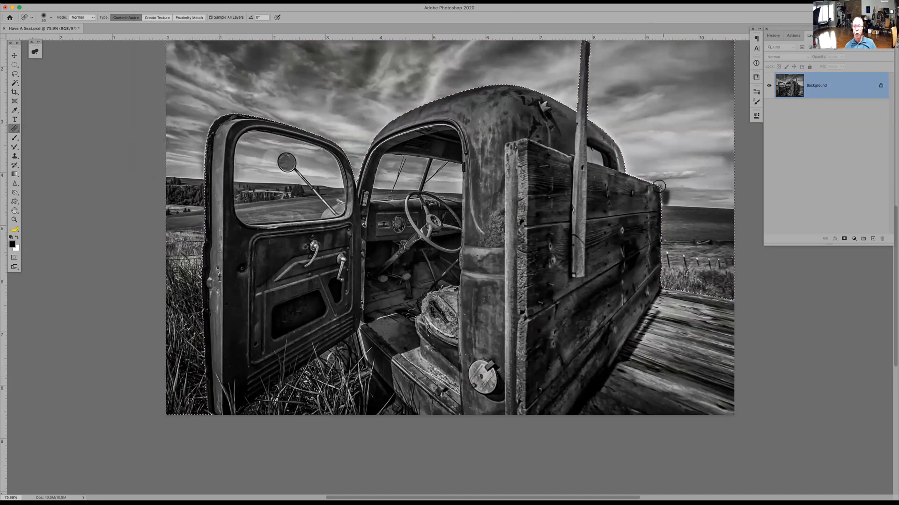
mouse_move(661, 182)
mouse_down()
mouse_move(628, 178)
mouse_move(648, 176)
mouse_up()
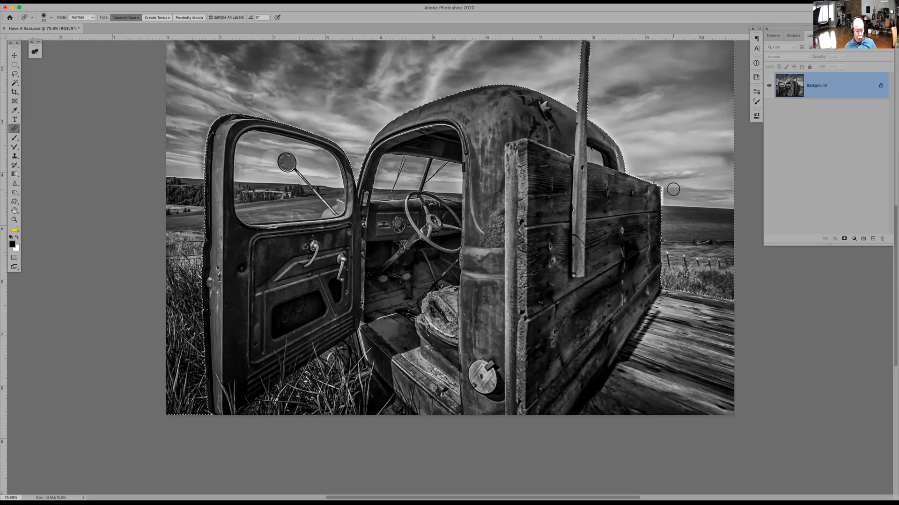
Step: Try to cover the halo along the wooden side with a soft 30 px Clone Stamp inside the selected background
key(s)
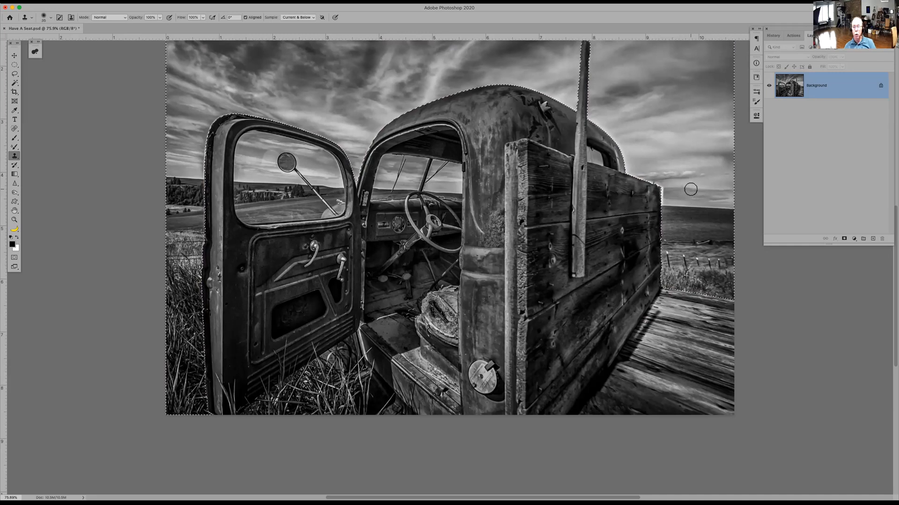
right_click(691, 189)
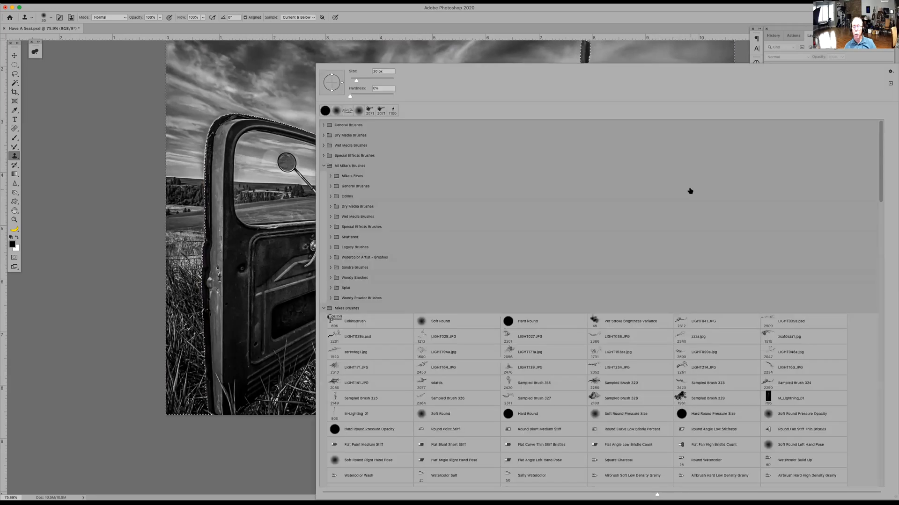
click(531, 24)
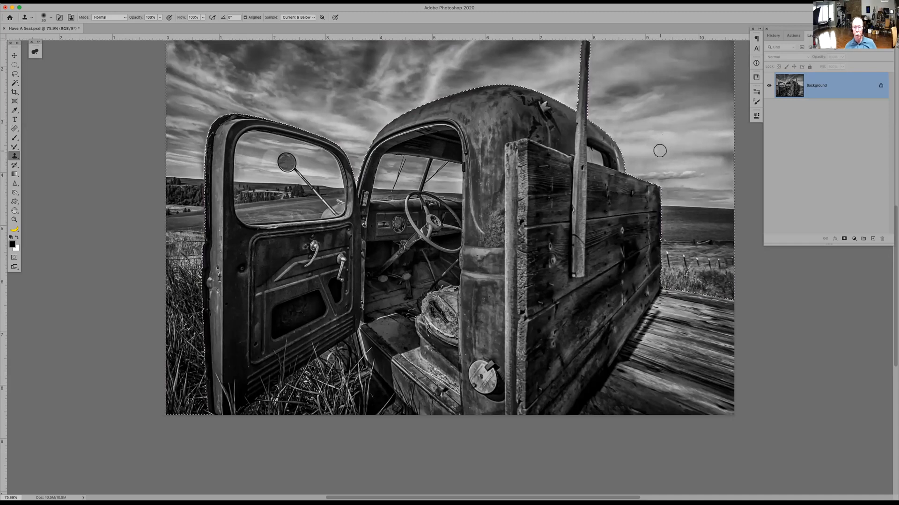
Step: Revert the history to the last Quick Mask brush stroke, undoing the healing and cloning, and reload the truck selection
click(773, 37)
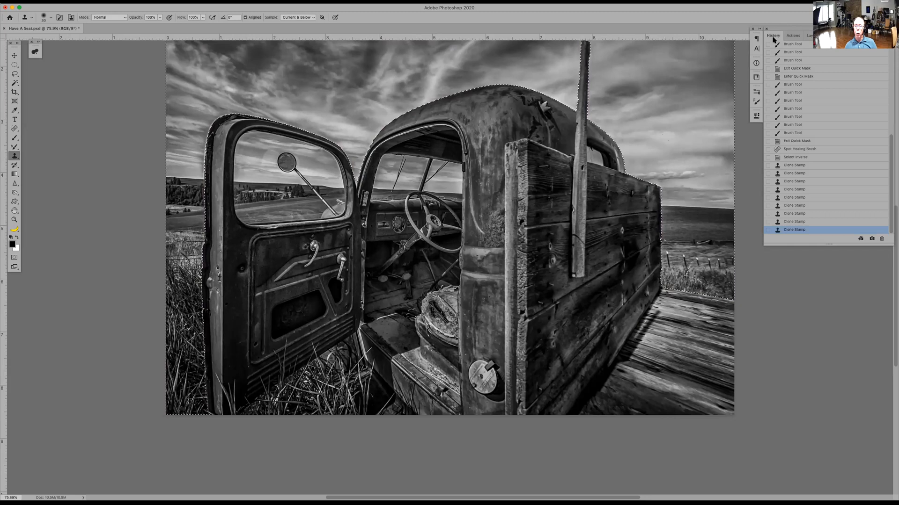
click(797, 141)
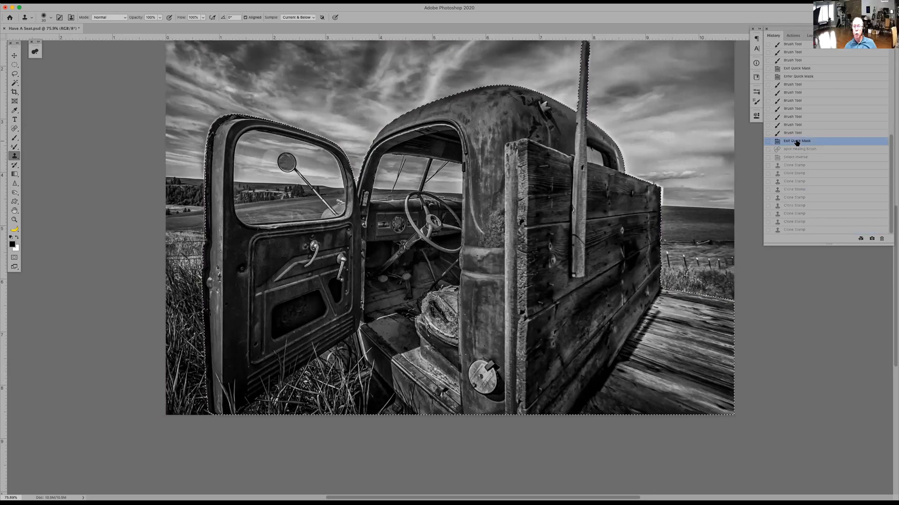
click(797, 134)
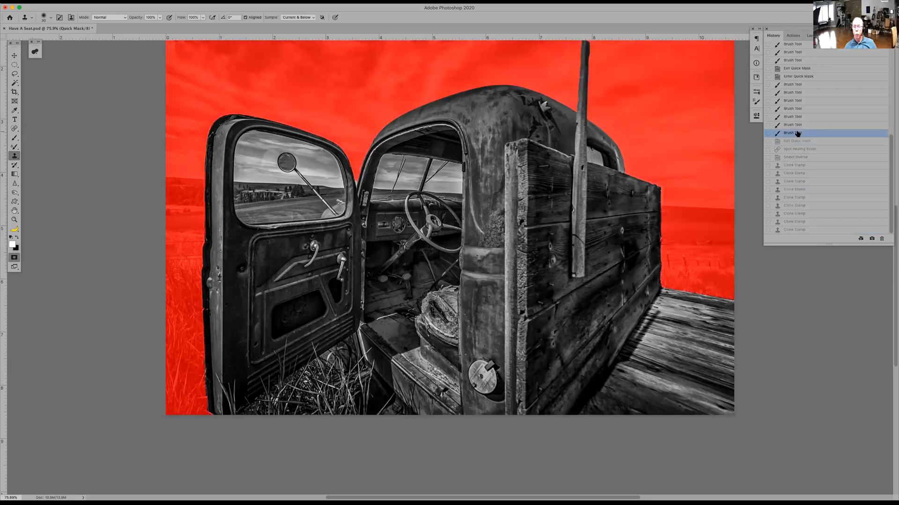
key(q)
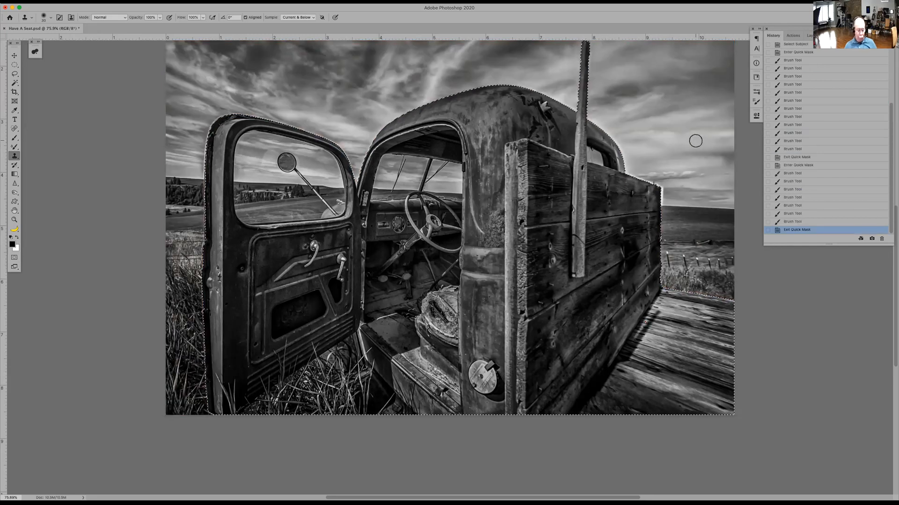
Step: Copy the selected truck to a new layer and hide the Background layer
key(super+j)
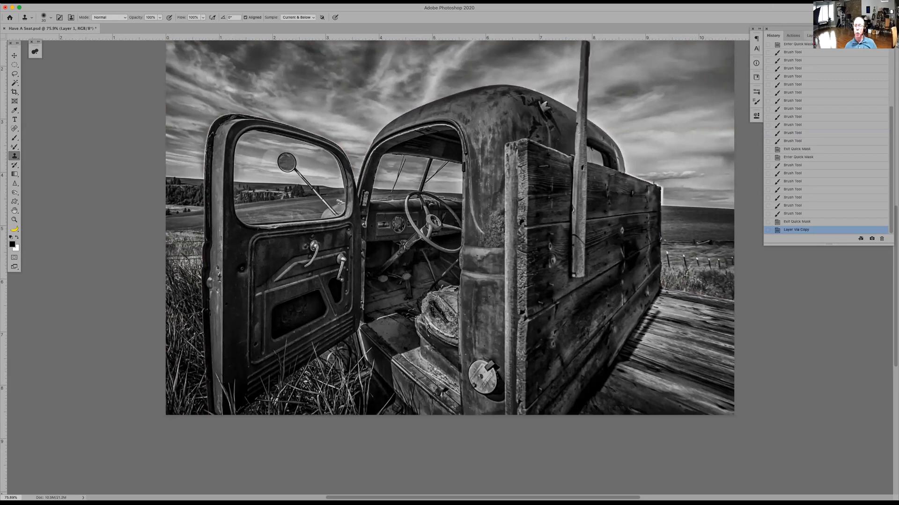
click(809, 35)
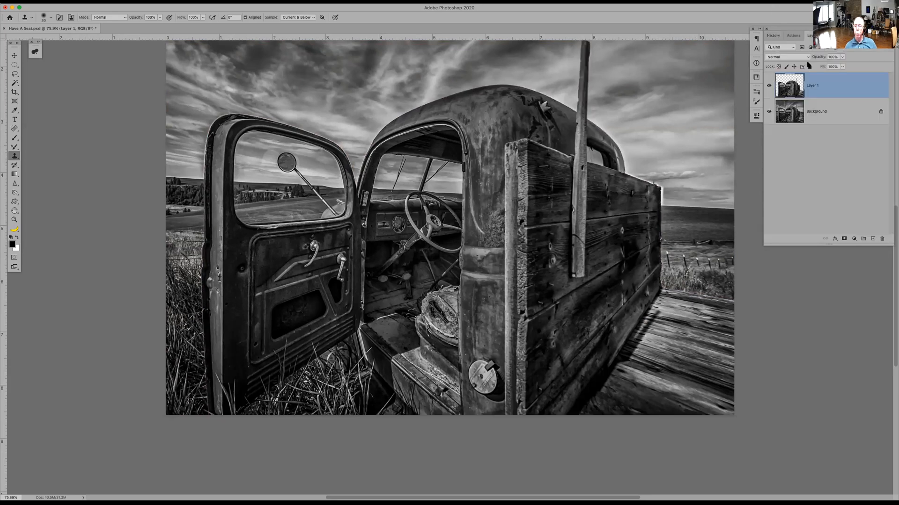
click(768, 112)
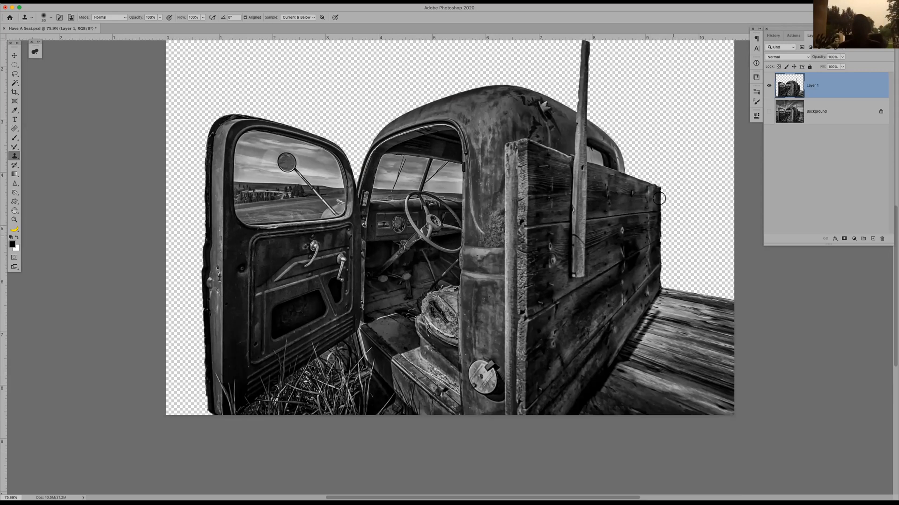
Step: Show the Background layer again and try scaling the truck layer proportionally to 101%
click(769, 112)
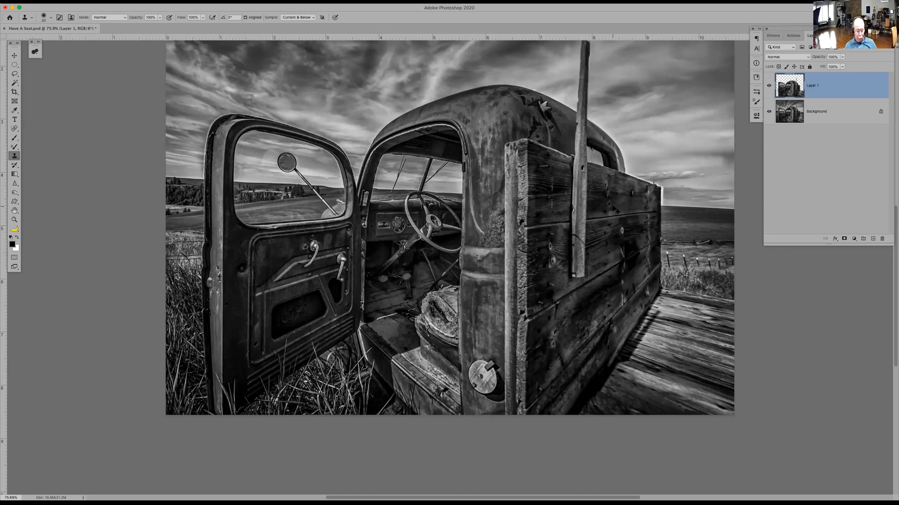
key(super+t)
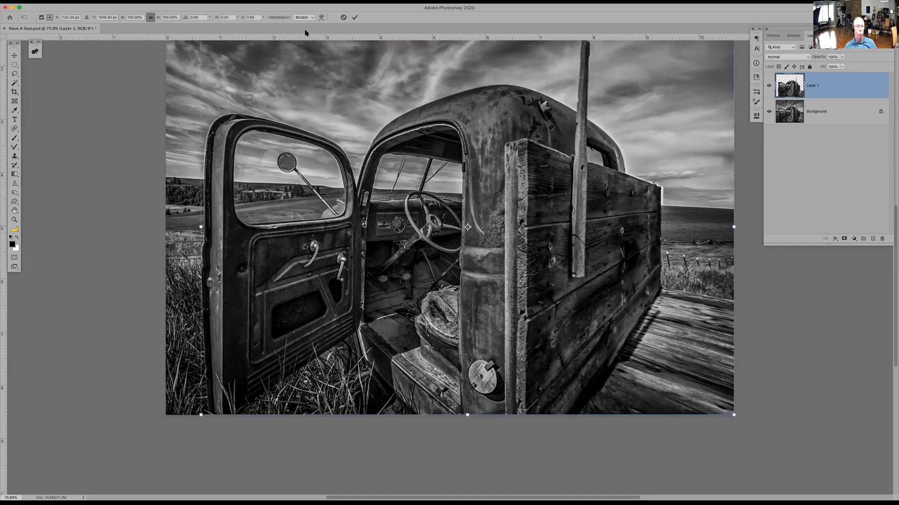
click(129, 17)
text(101)
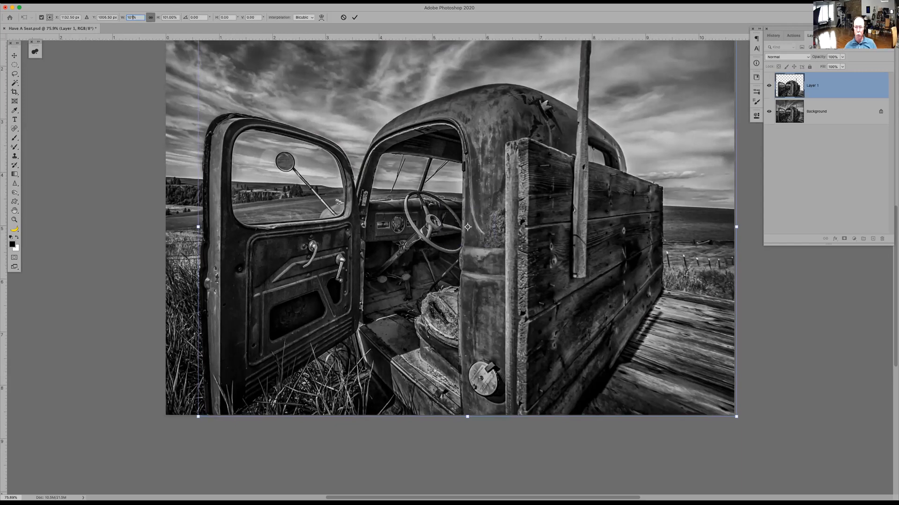
key(Return)
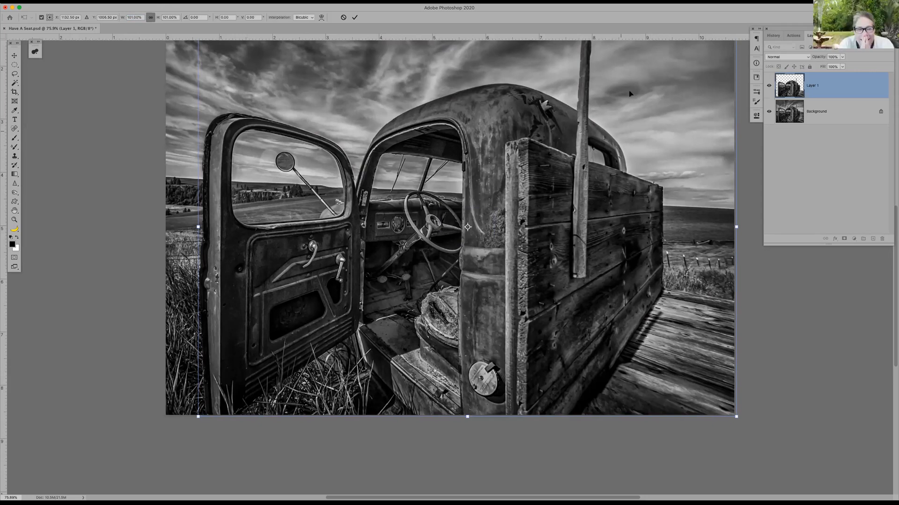
key(Return)
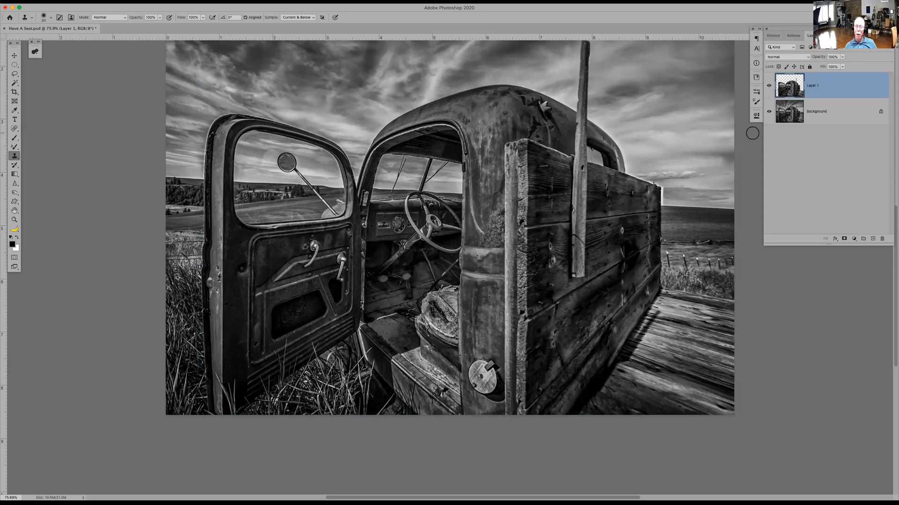
Step: Check the cut-out truck without the Background, then scale the truck layer proportionally to 101.5% and apply it
click(768, 112)
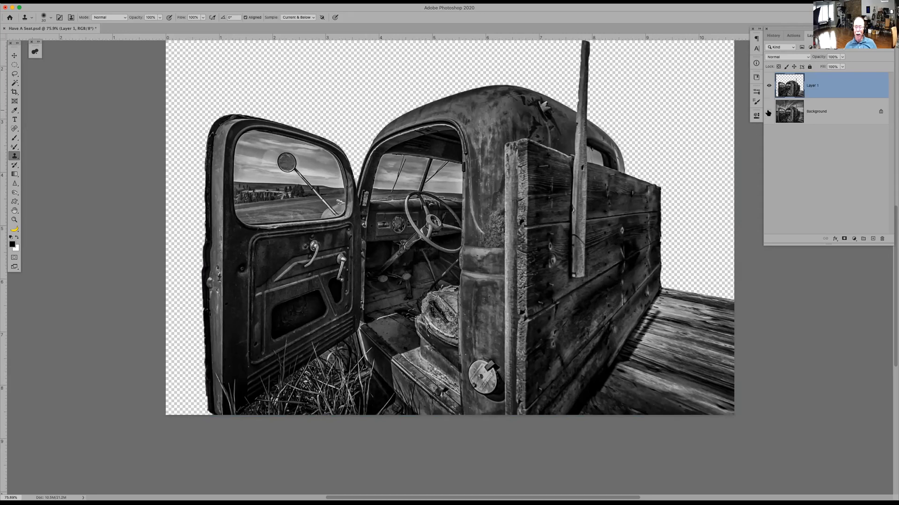
click(768, 112)
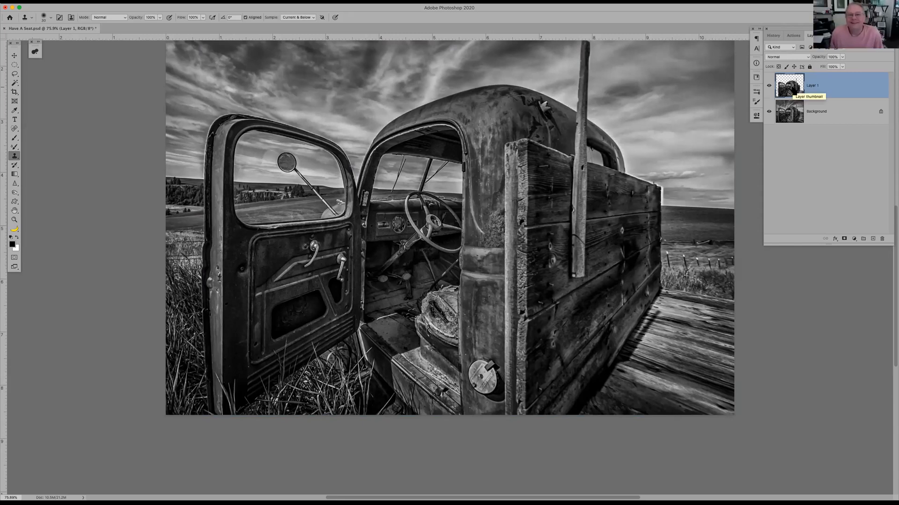
key(super+t)
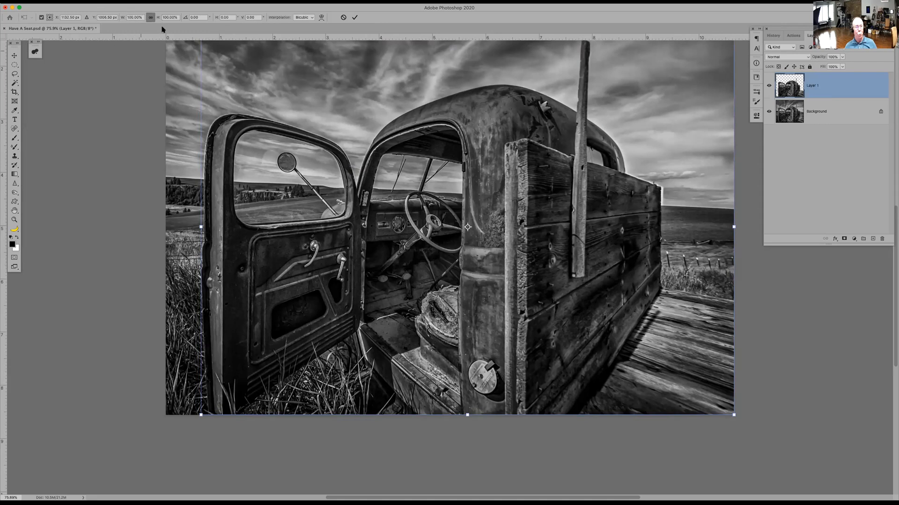
double_click(132, 17)
text(101)
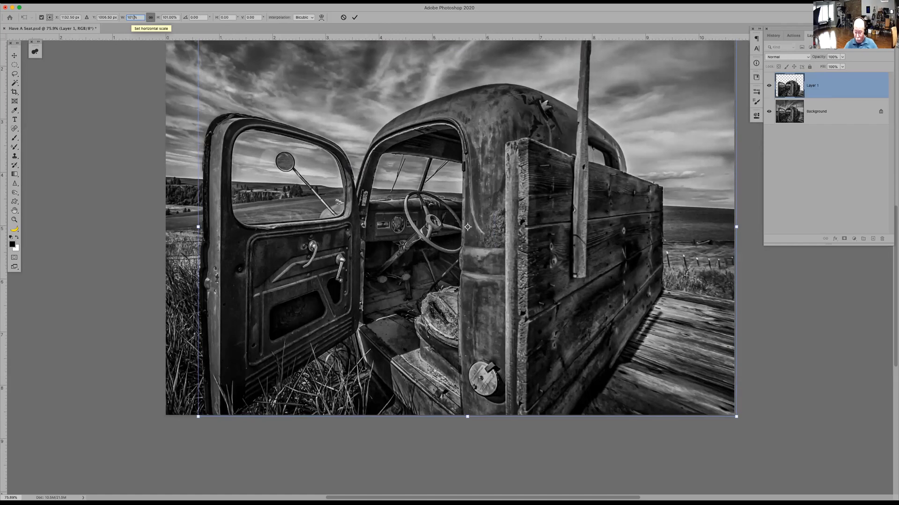
text(.5)
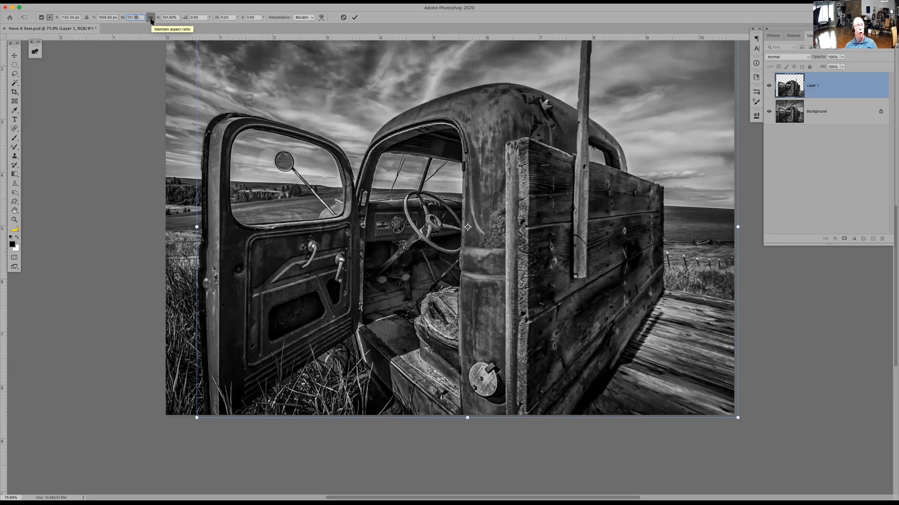
key(Return)
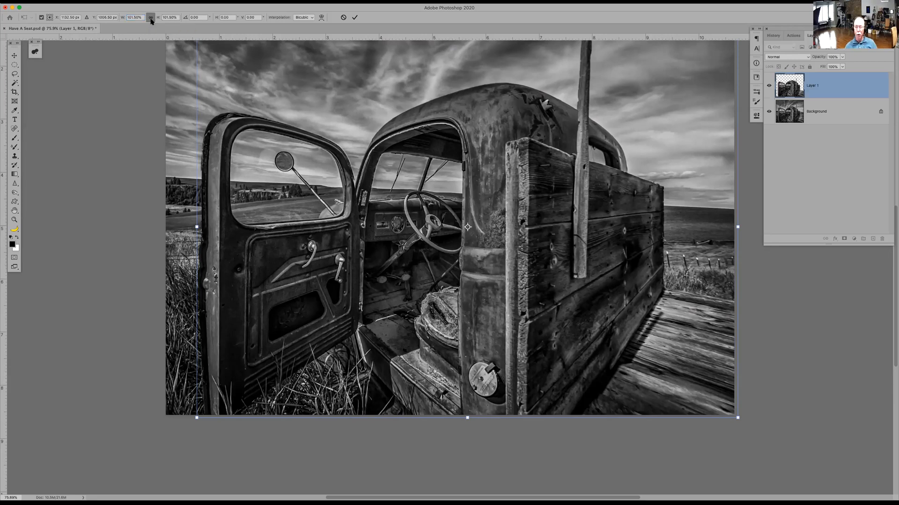
click(354, 18)
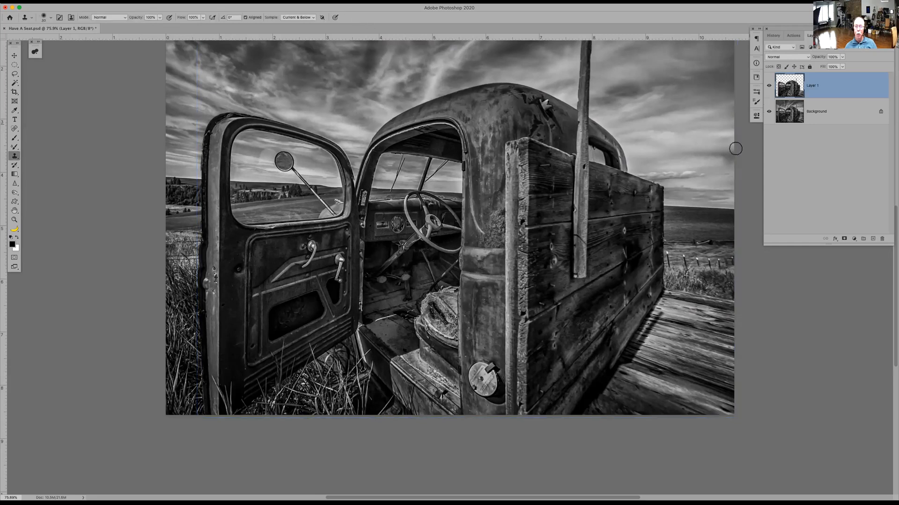
Step: Compare the truck's edges with the enlarged truck layer hidden and shown
click(769, 87)
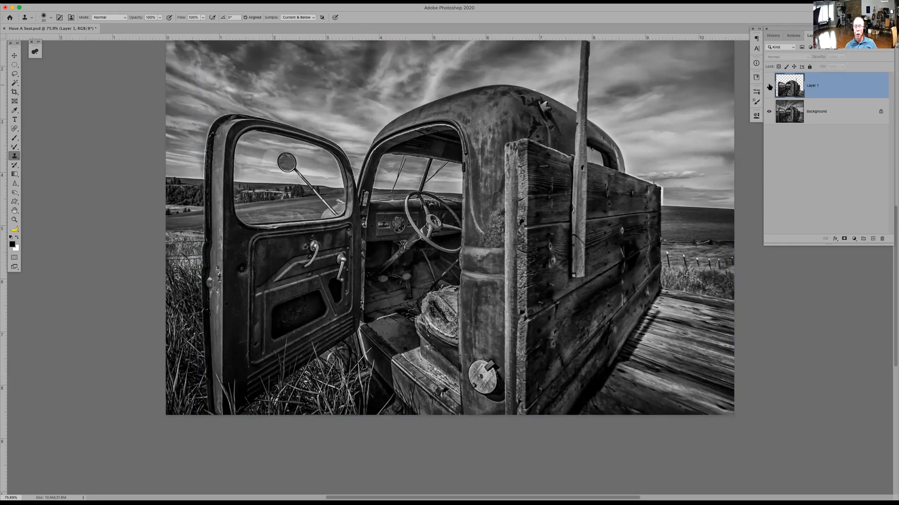
click(769, 88)
click(769, 87)
click(769, 87)
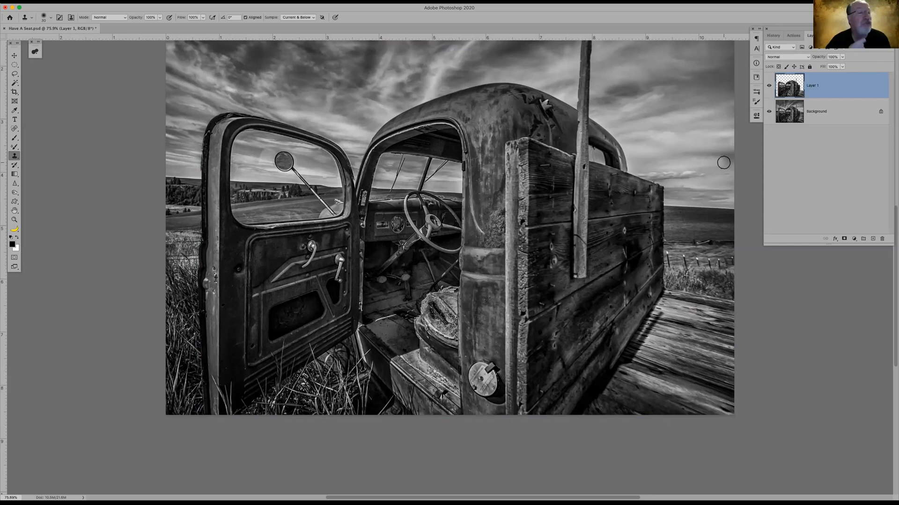
scroll(724, 163, up, 3)
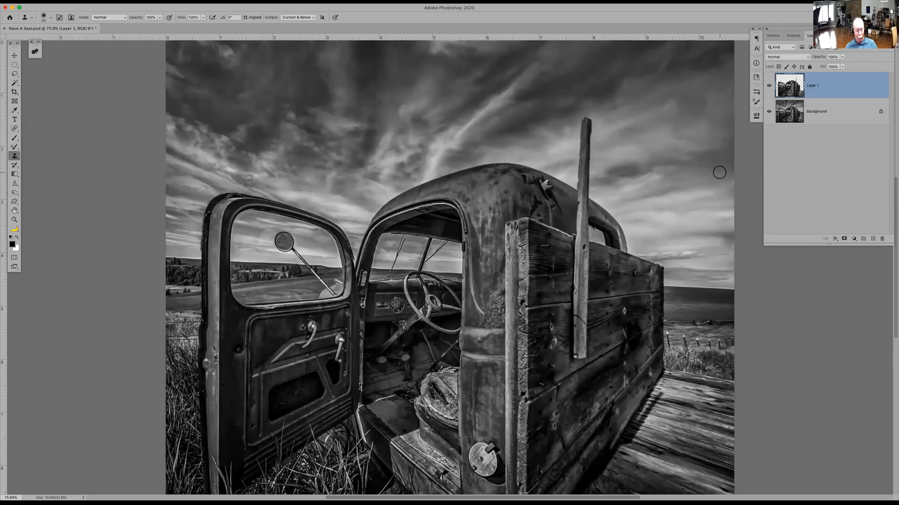
key(ctrl+t)
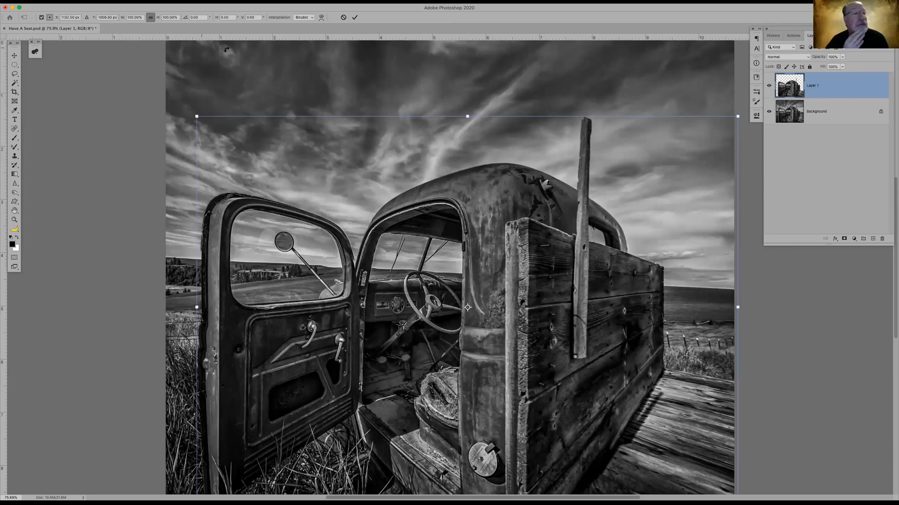
key(Escape)
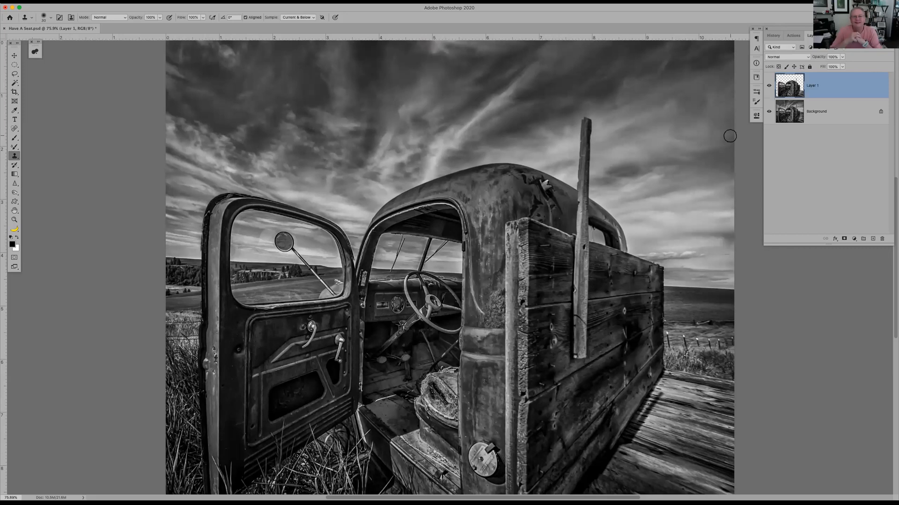
Step: Add a black-filled layer between the Background and the truck layer and compare the image with it hidden and shown
click(830, 112)
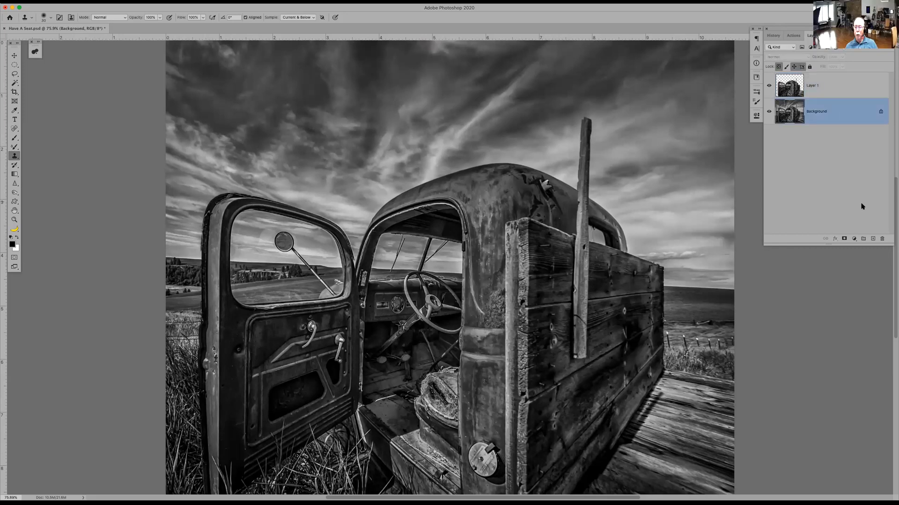
click(873, 239)
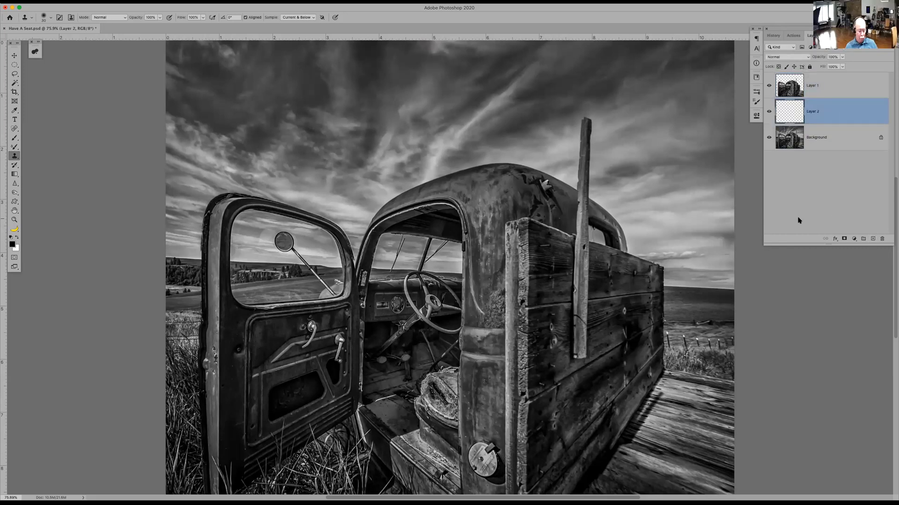
key(alt+BackSpace)
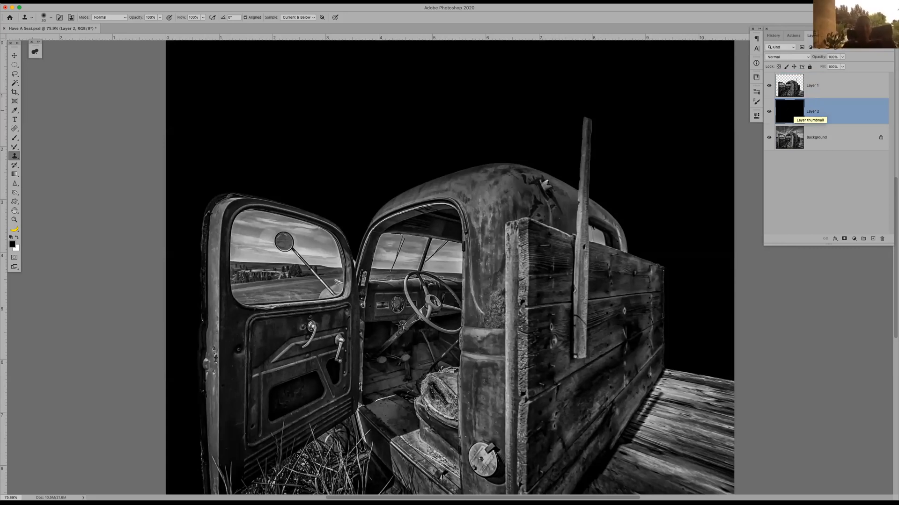
click(768, 112)
click(769, 113)
click(769, 113)
click(768, 112)
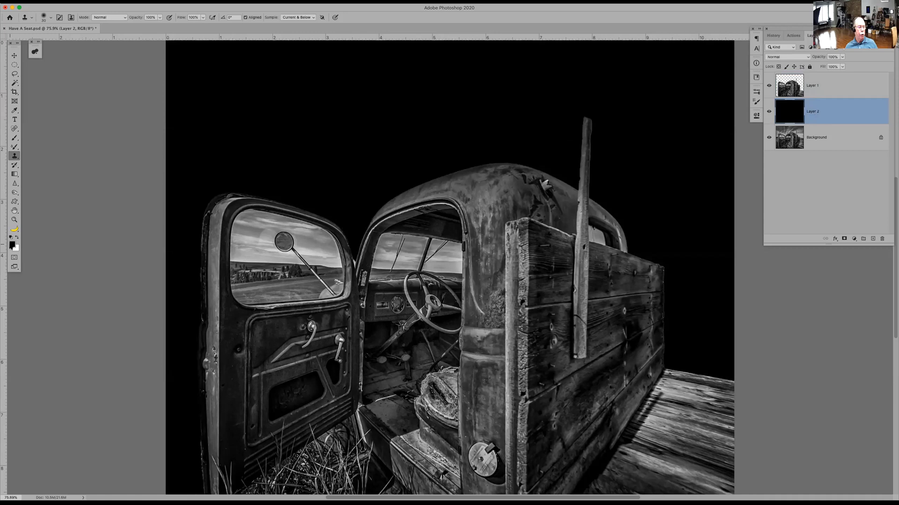
Step: Set the foreground color to orange and fill the black layer with it
click(12, 243)
drag(168, 424, 169, 427)
click(145, 376)
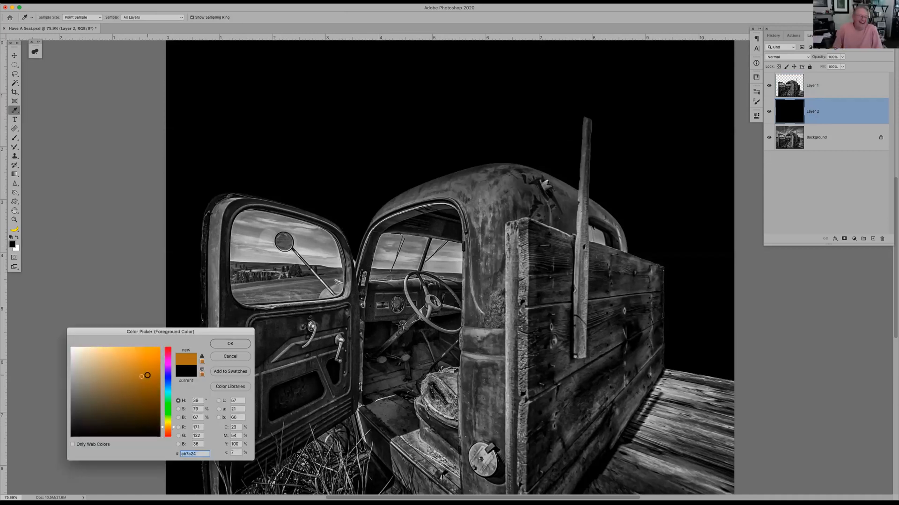
click(229, 344)
key(s)
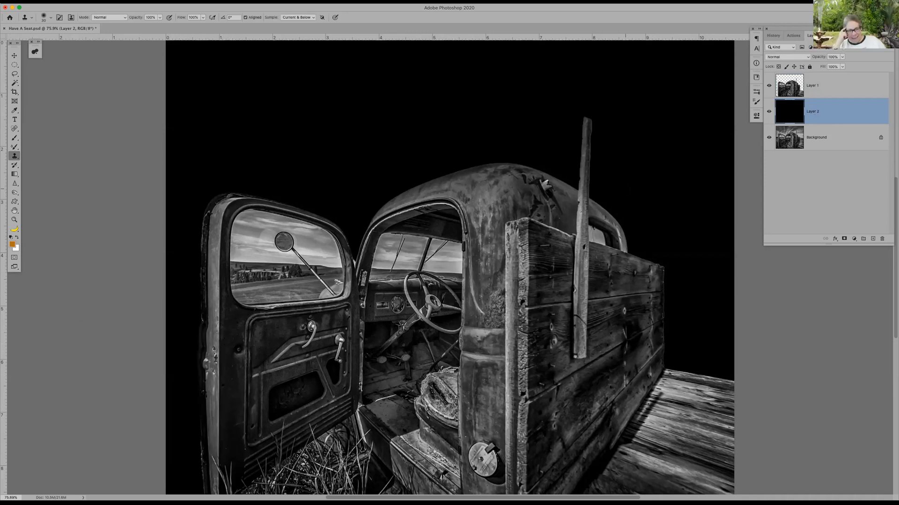
key(alt+BackSpace)
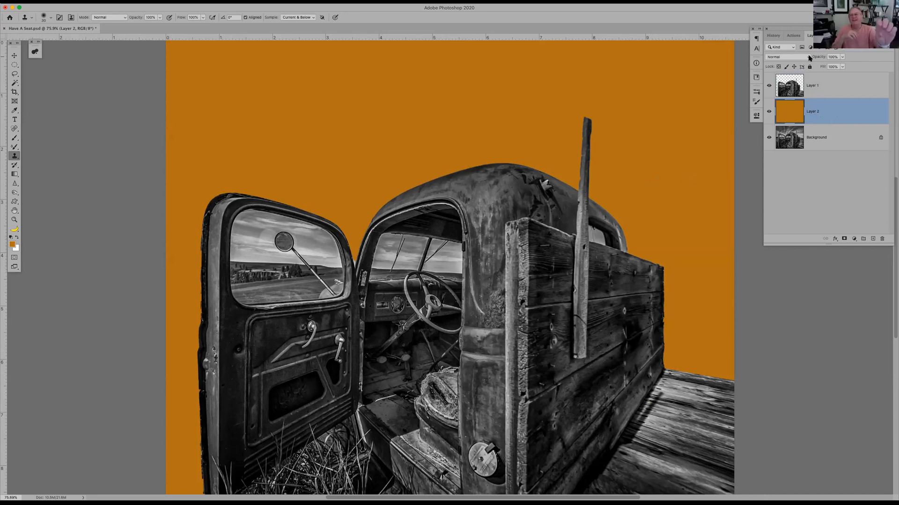
Step: Change the orange layer's blend mode to Soft Light so it tints the background behind the truck
click(788, 57)
click(777, 56)
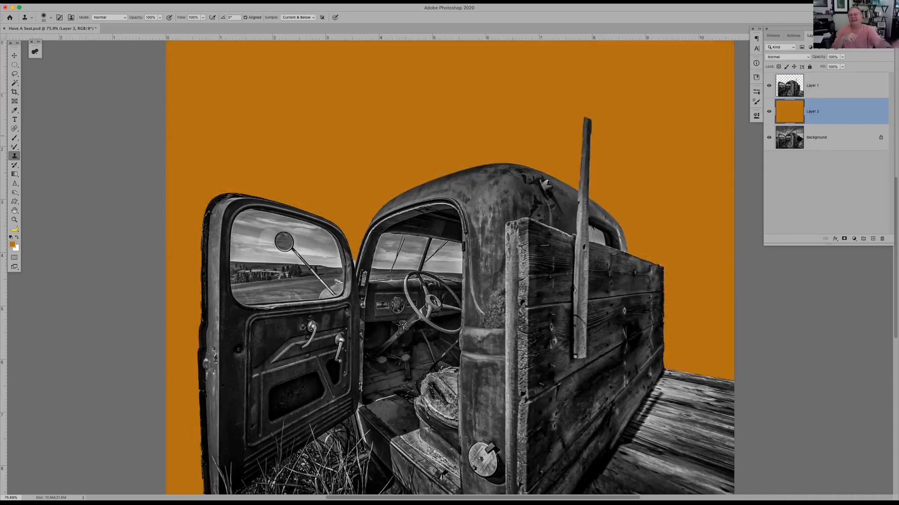
click(803, 57)
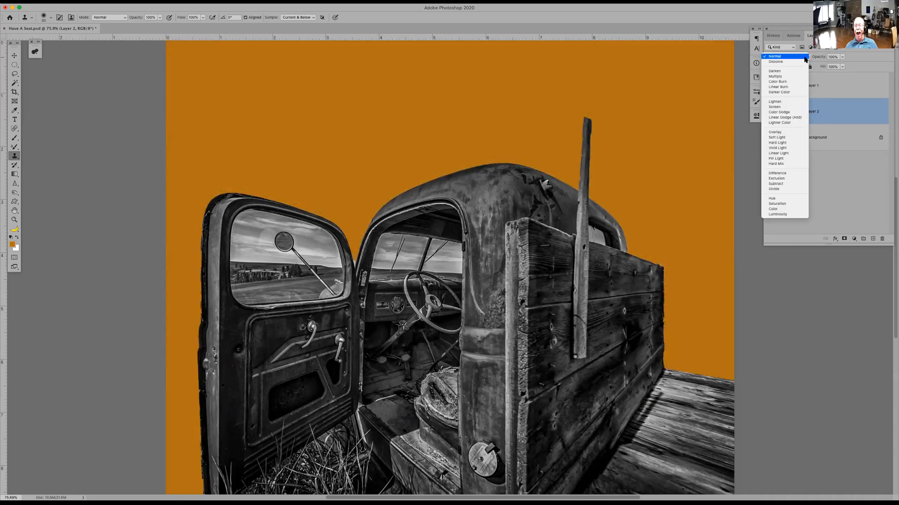
click(794, 137)
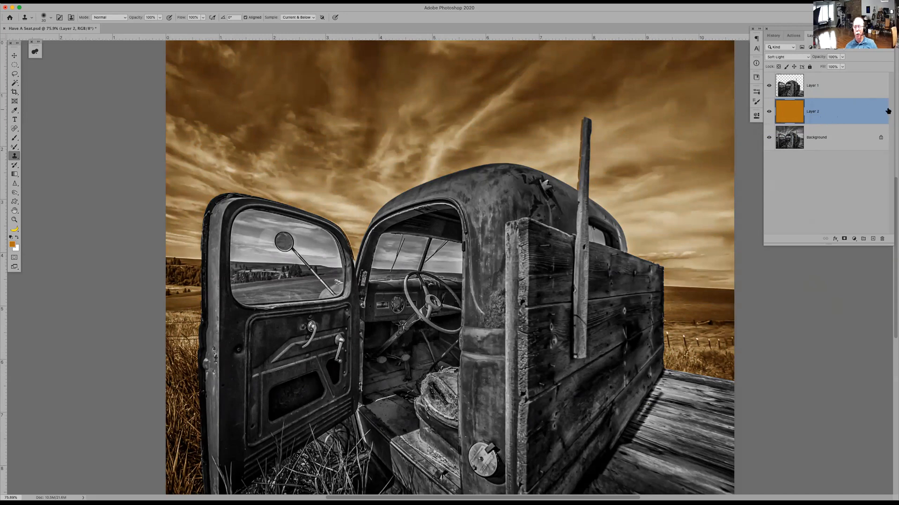
Step: Delete the orange layer and close Have A Seat.psd without saving the changes
drag(866, 112, 882, 239)
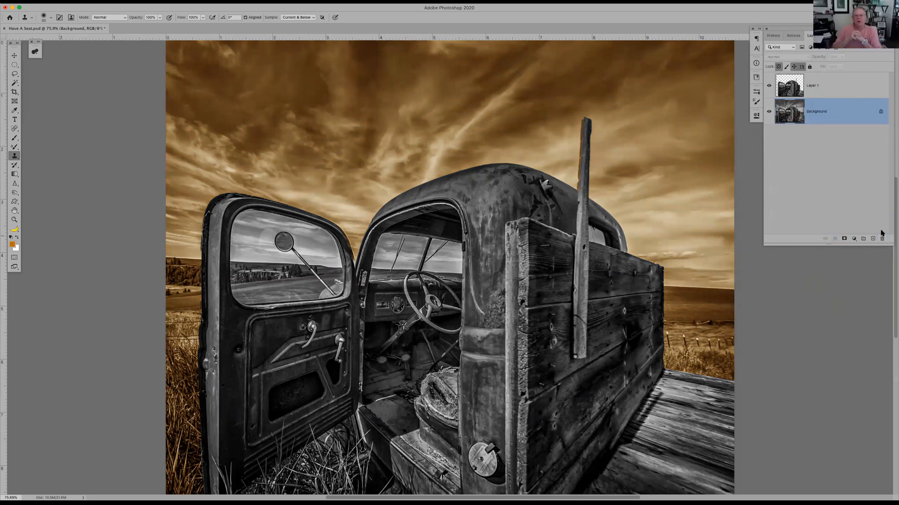
click(832, 89)
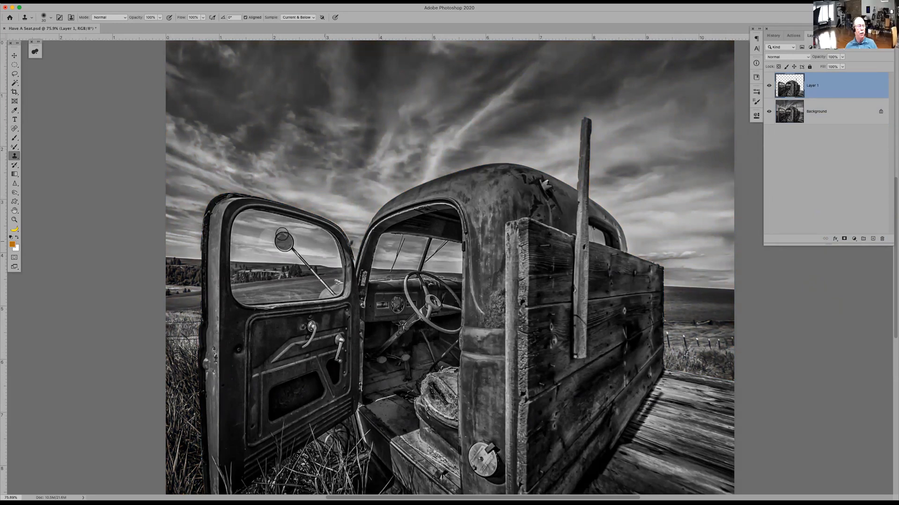
click(4, 29)
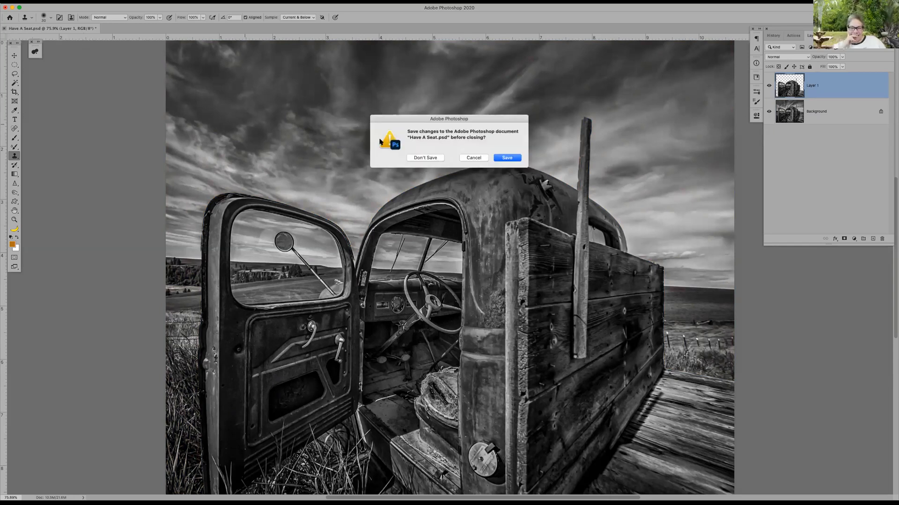
click(425, 158)
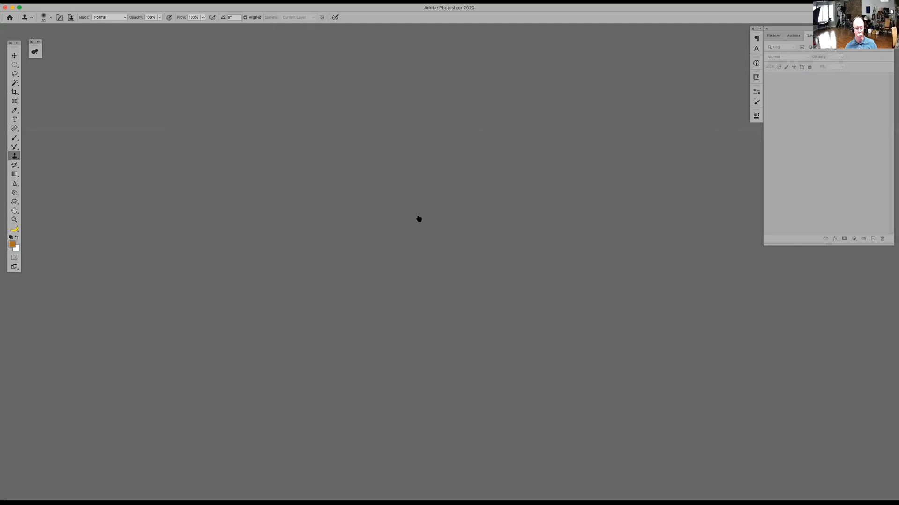
Step: Open El Dorado Fire-3.CR3 in Camera Raw and apply the automatic tone adjustments
key(super+Tab)
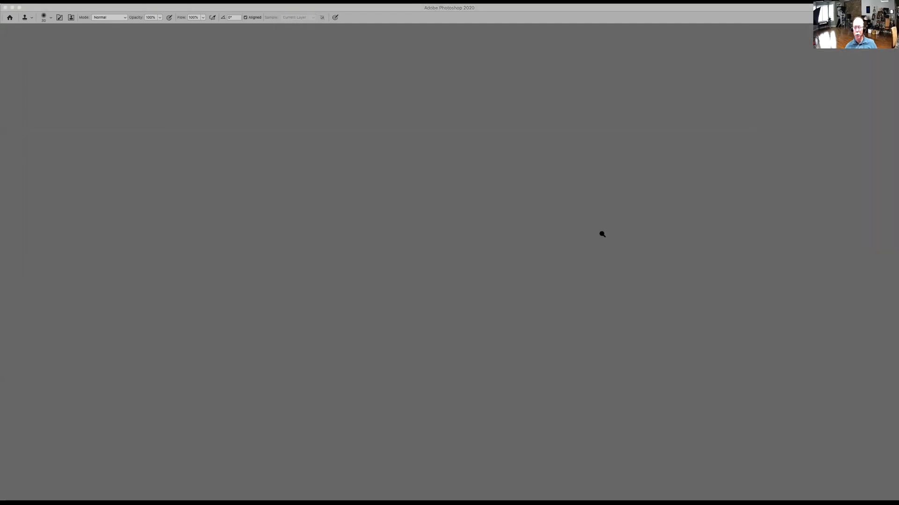
click(806, 192)
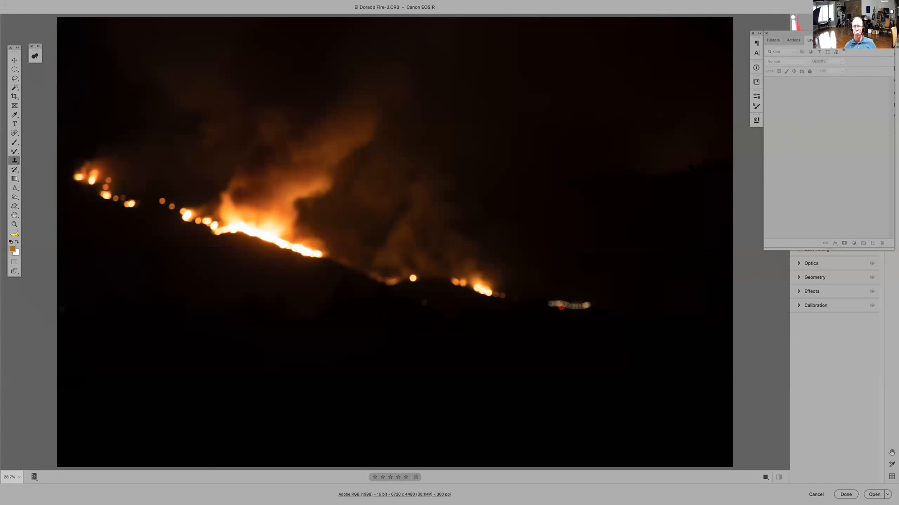
click(851, 70)
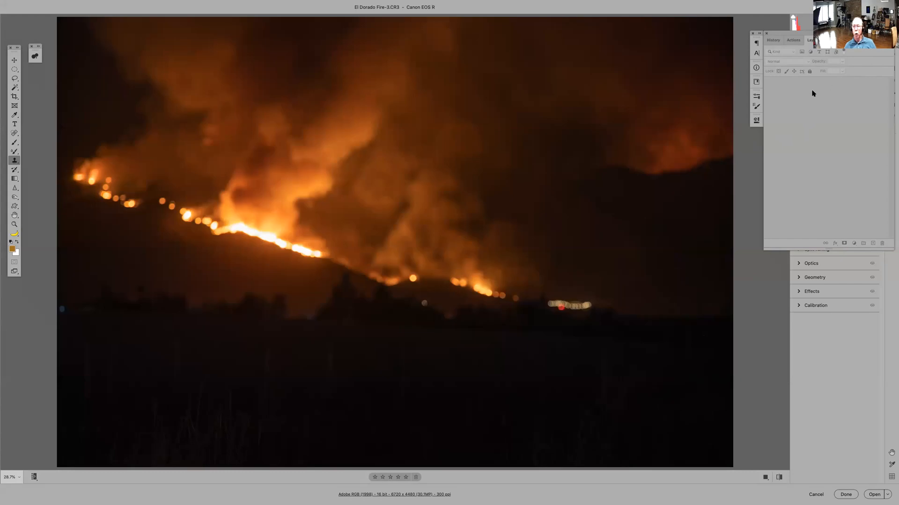
scroll(799, 107, up, 3)
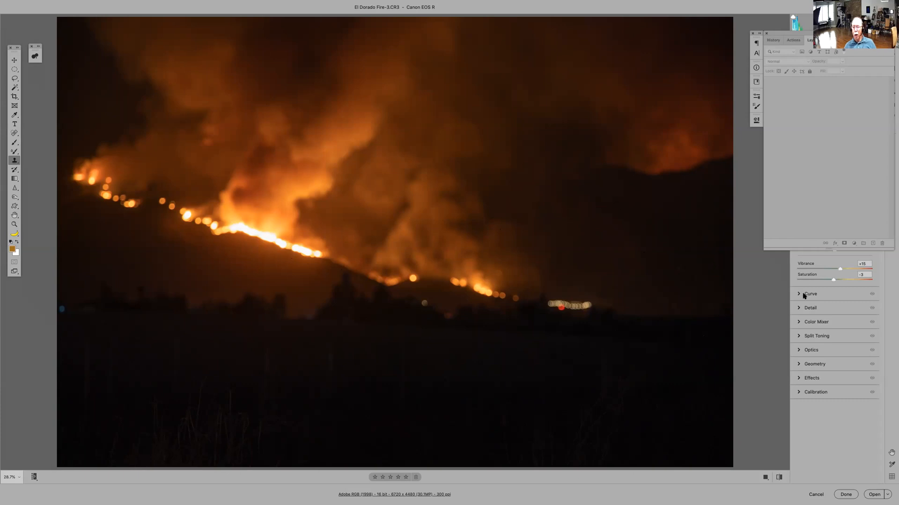
Step: Open the adjusted El Dorado Fire-3.CR3 photo from Camera Raw into the main editor
scroll(798, 310, down, 3)
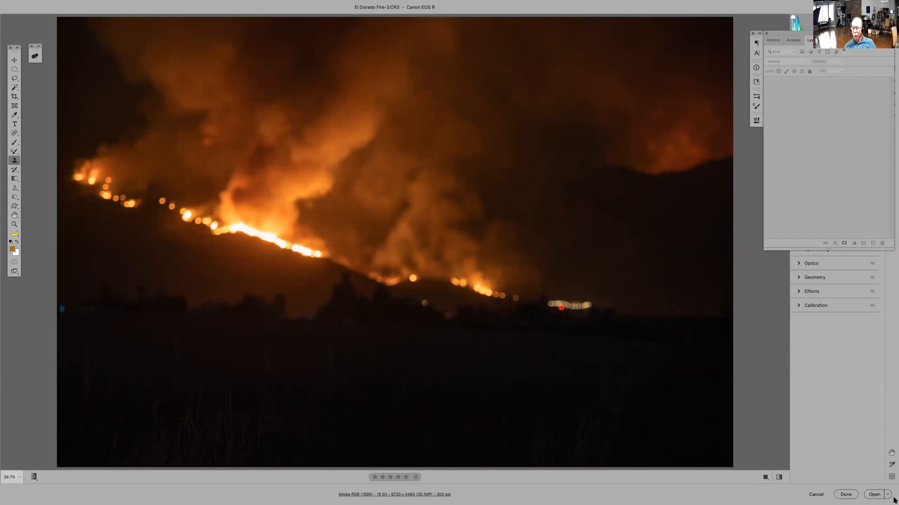
click(873, 499)
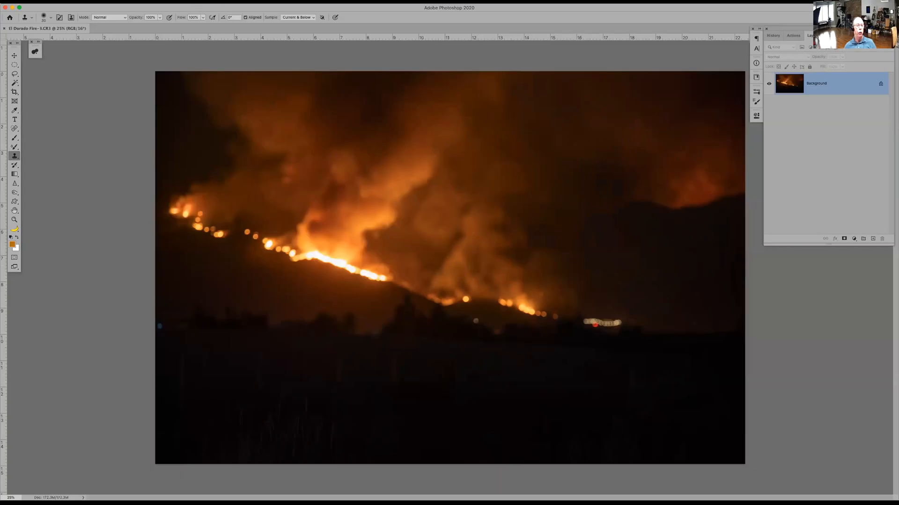
click(165, 1)
mouse_move(199, 192)
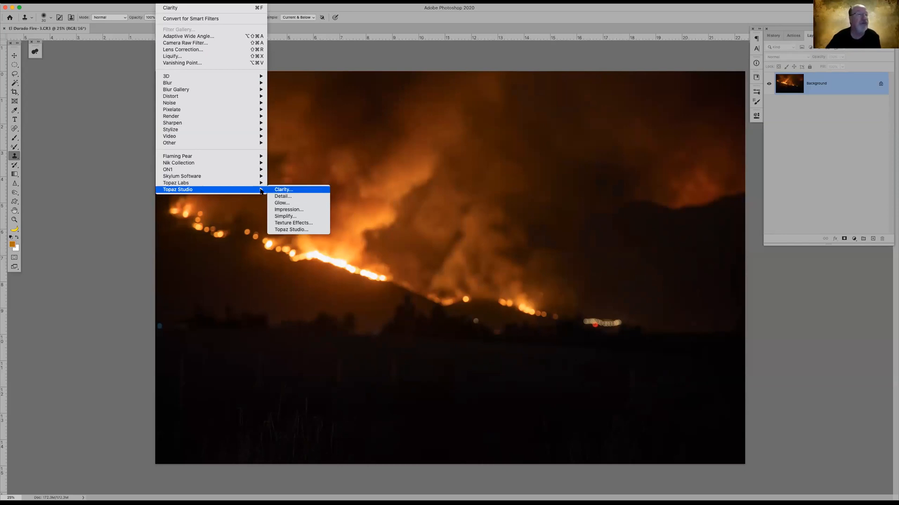
click(439, 20)
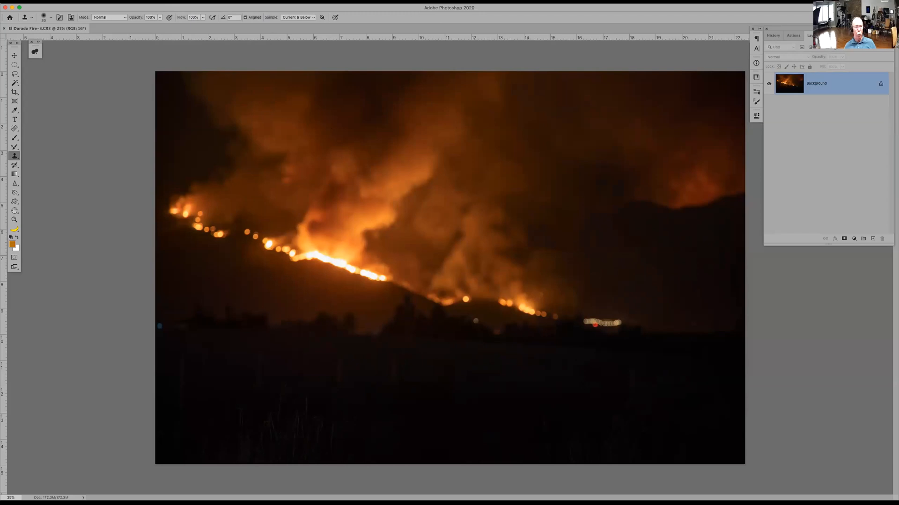
click(165, 1)
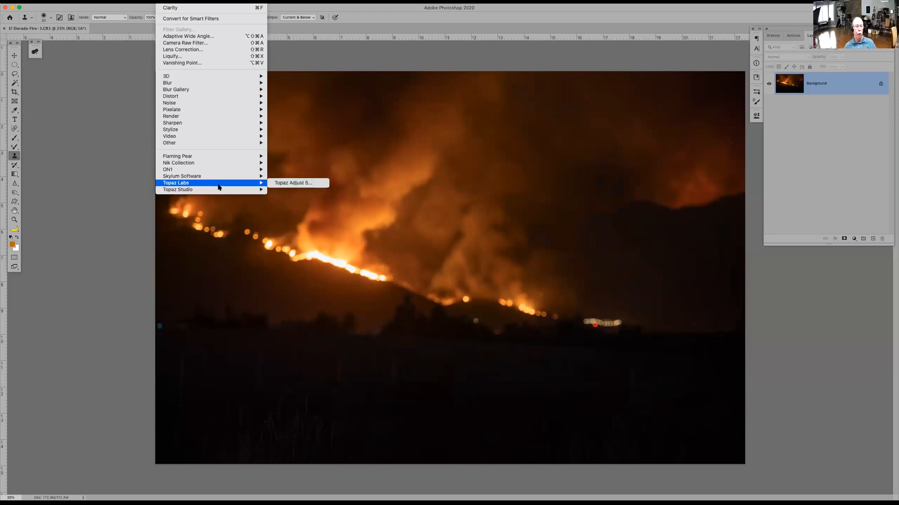
click(465, 10)
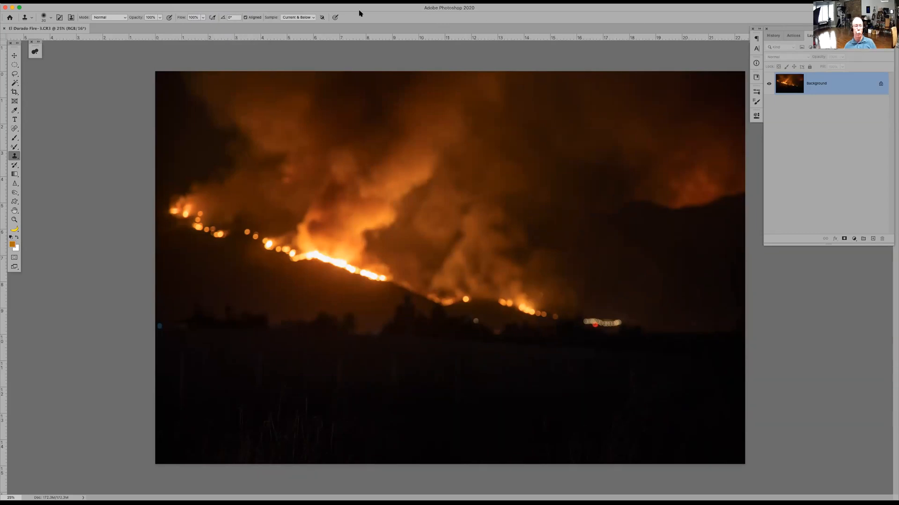
click(164, 2)
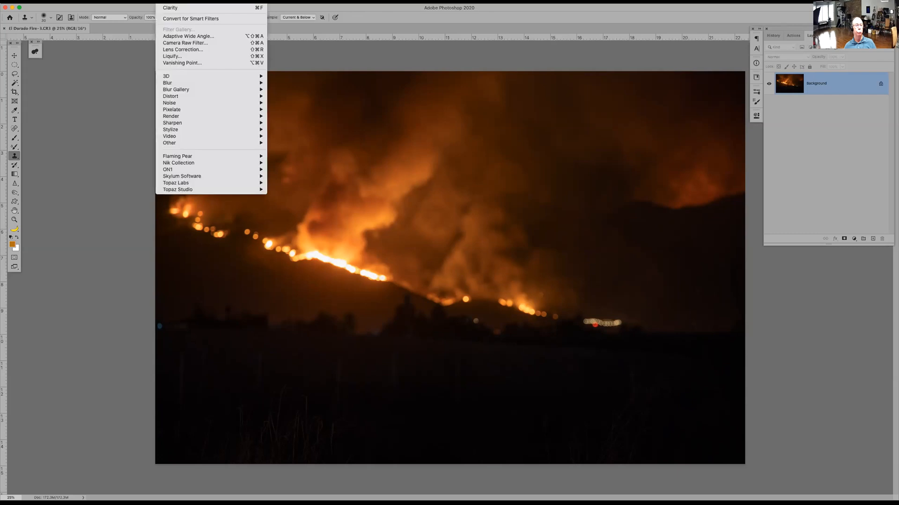
click(165, 2)
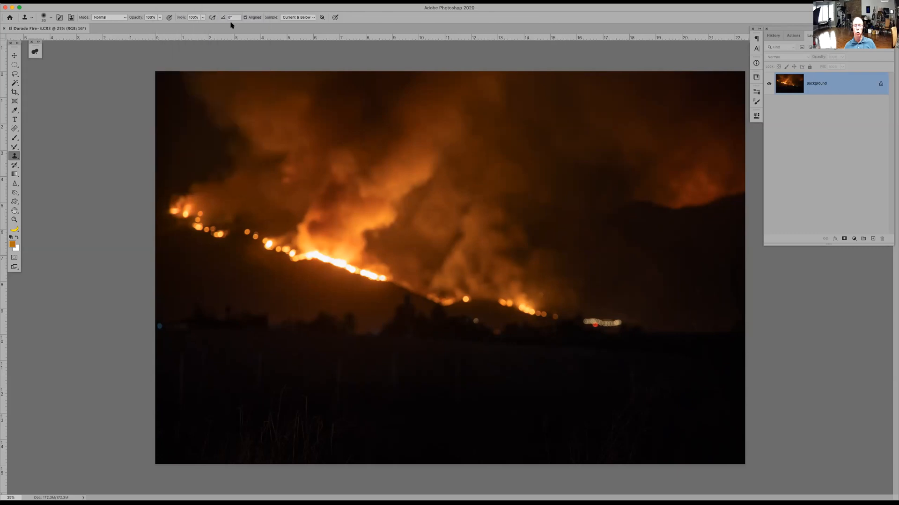
Step: Duplicate the fire photo's Background layer and set the copy's blend mode to Overlay
key(super+j)
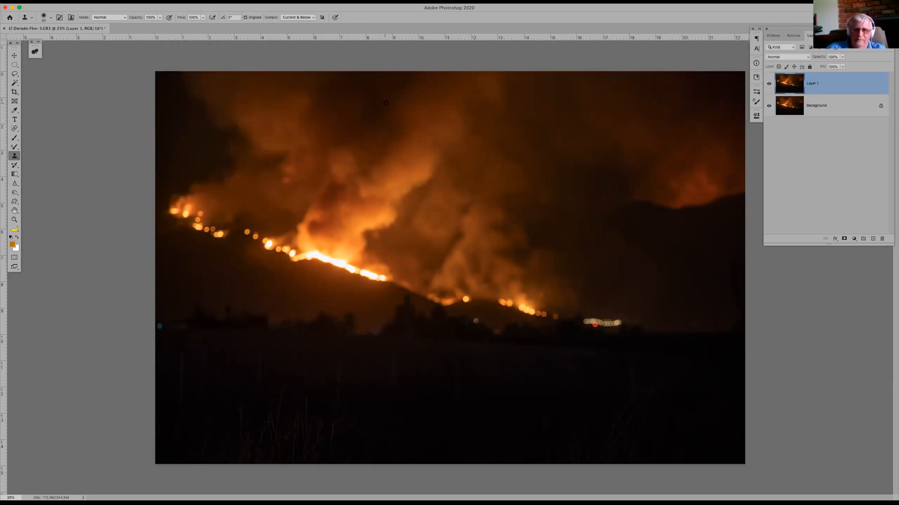
click(785, 58)
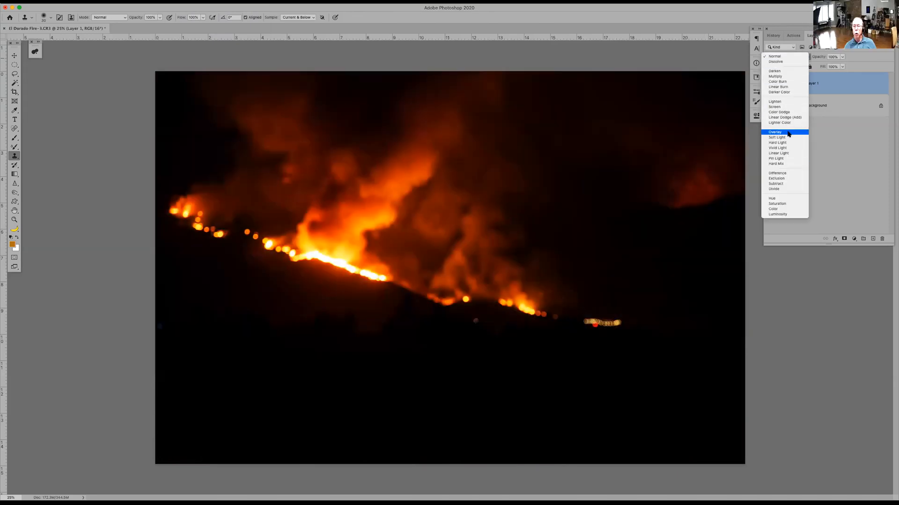
key(Escape)
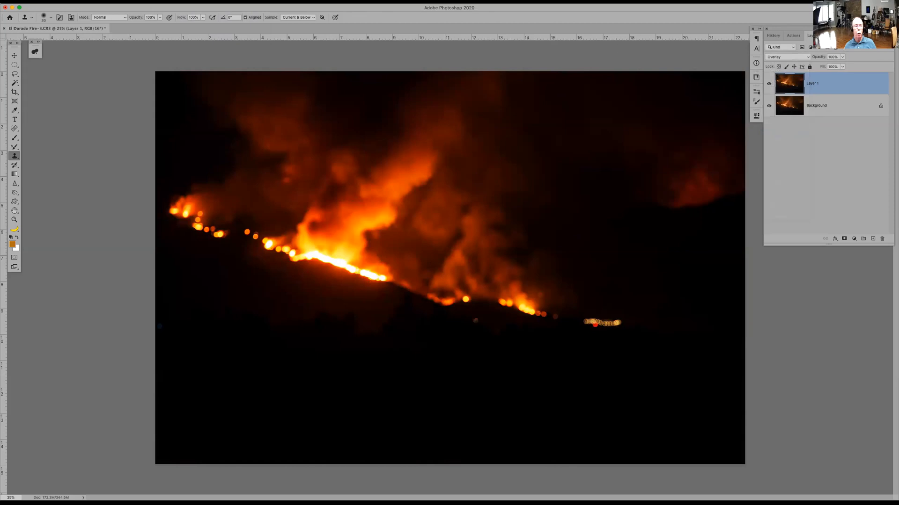
Step: Apply a High Pass filter with a radius of 106.0 pixels to the Overlay layer
click(162, 1)
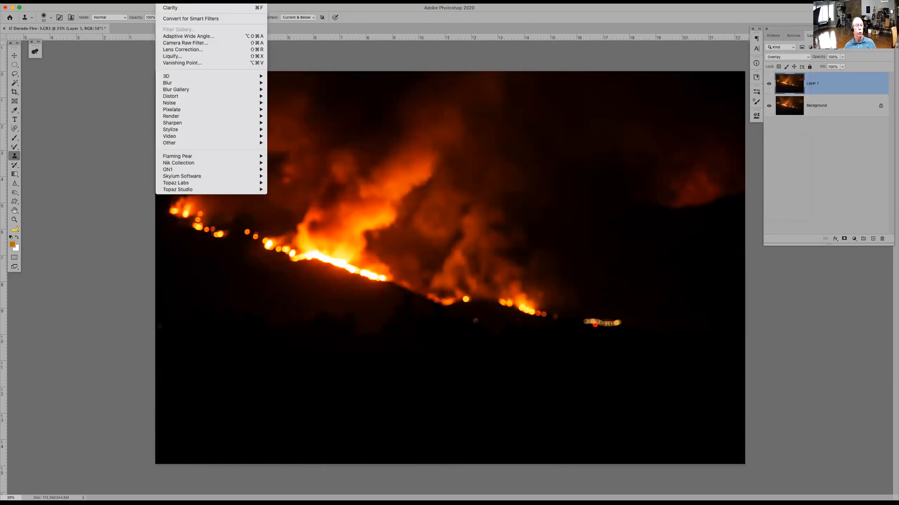
mouse_move(255, 137)
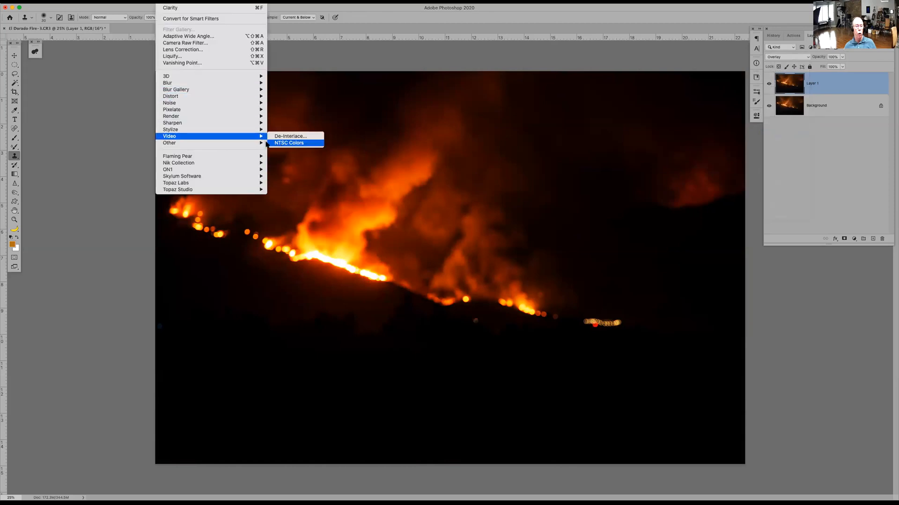
click(283, 150)
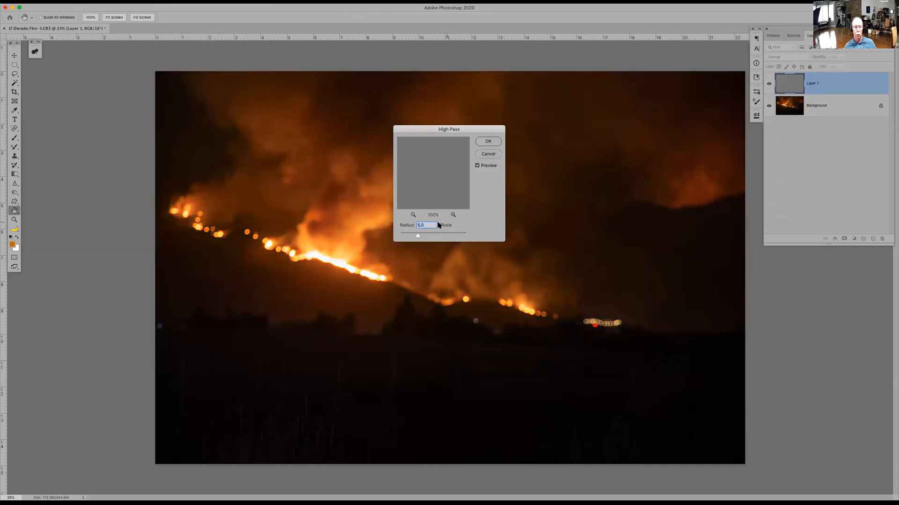
drag(432, 235, 462, 235)
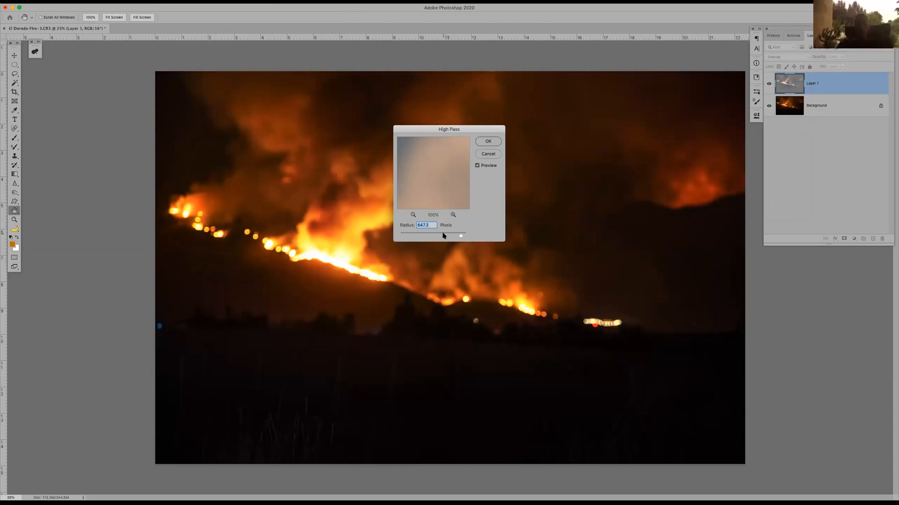
click(444, 236)
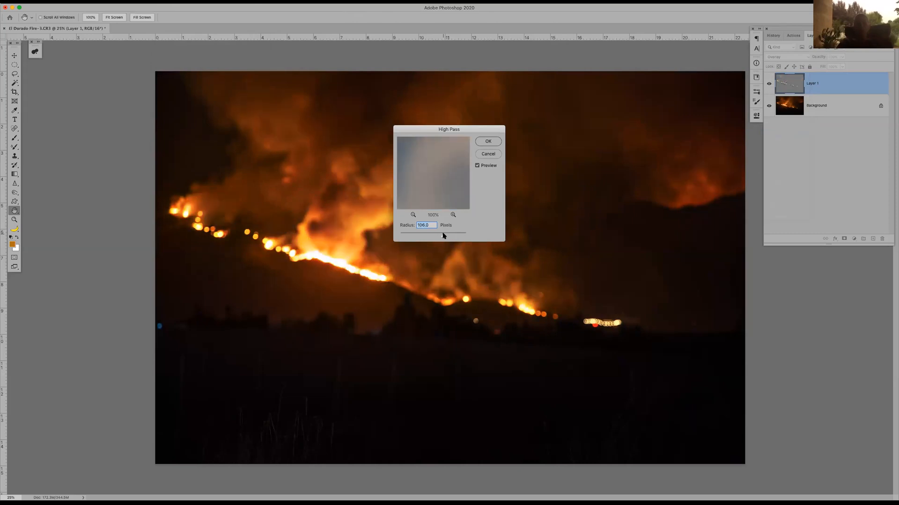
click(487, 145)
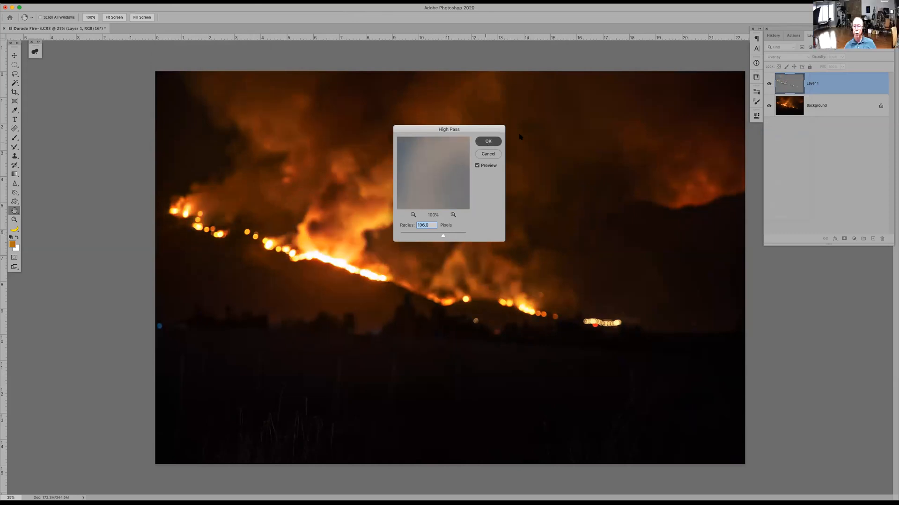
key(s)
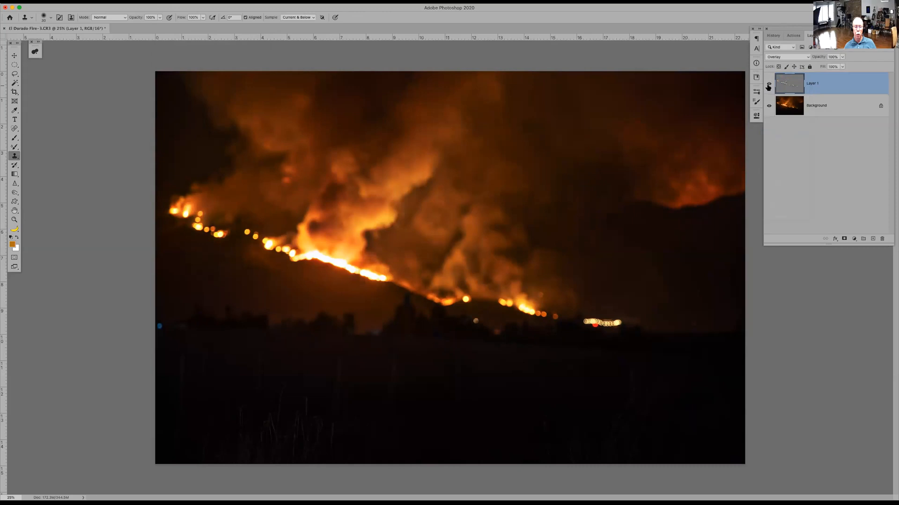
Step: Toggle the visibility of the High Pass layer repeatedly to compare the photo with and without the added contrast
click(768, 84)
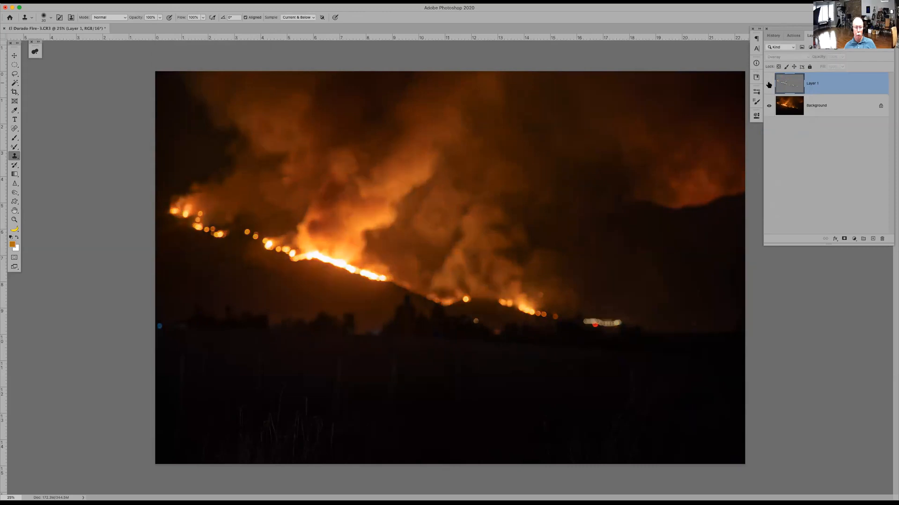
click(768, 84)
click(768, 84)
click(768, 85)
click(769, 84)
click(768, 85)
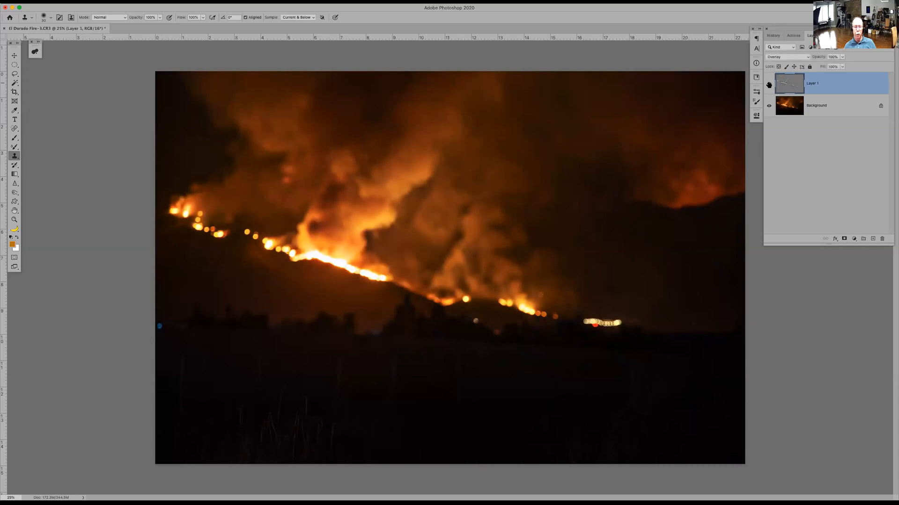
Step: Stamp all visible layers into a new top layer and run the Camera Raw Filter on it
click(164, 1)
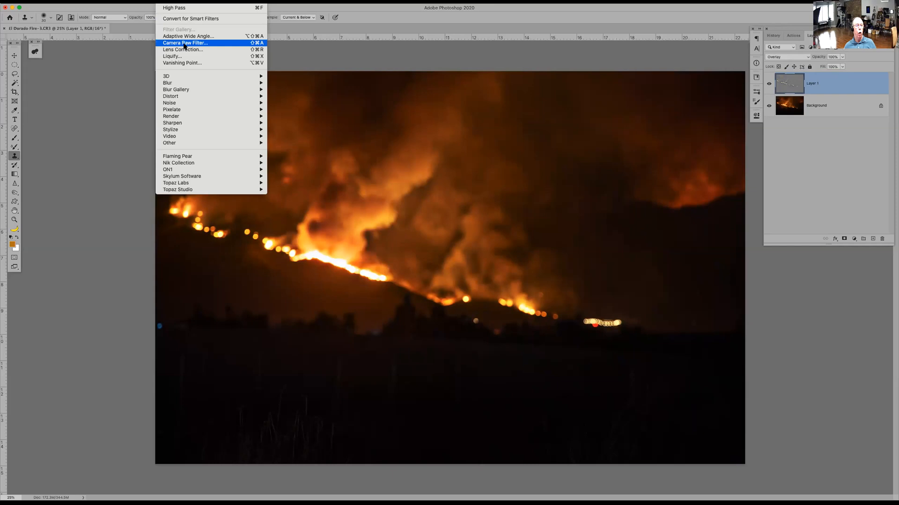
click(830, 87)
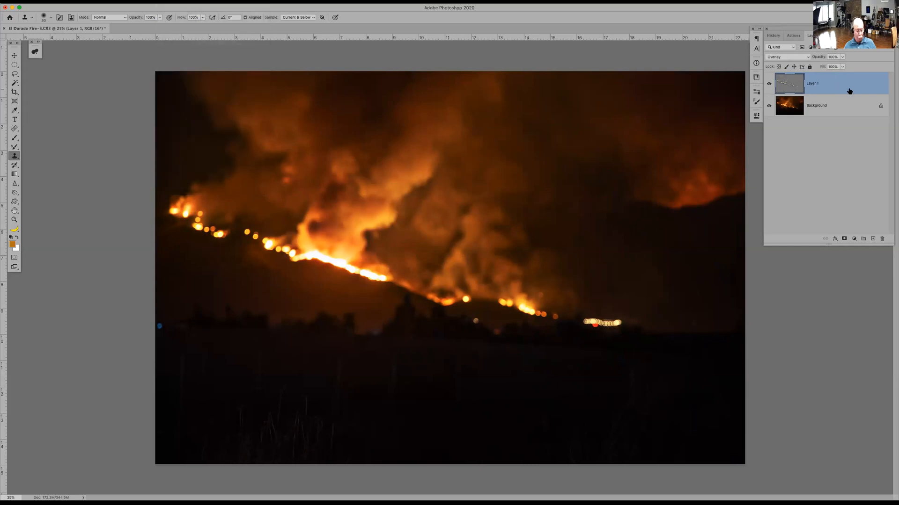
key(super+alt+shift+e)
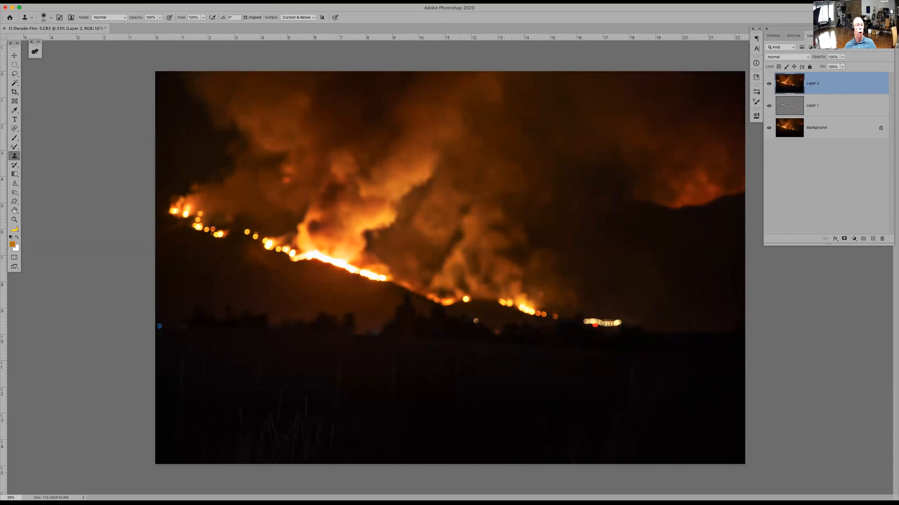
click(165, 2)
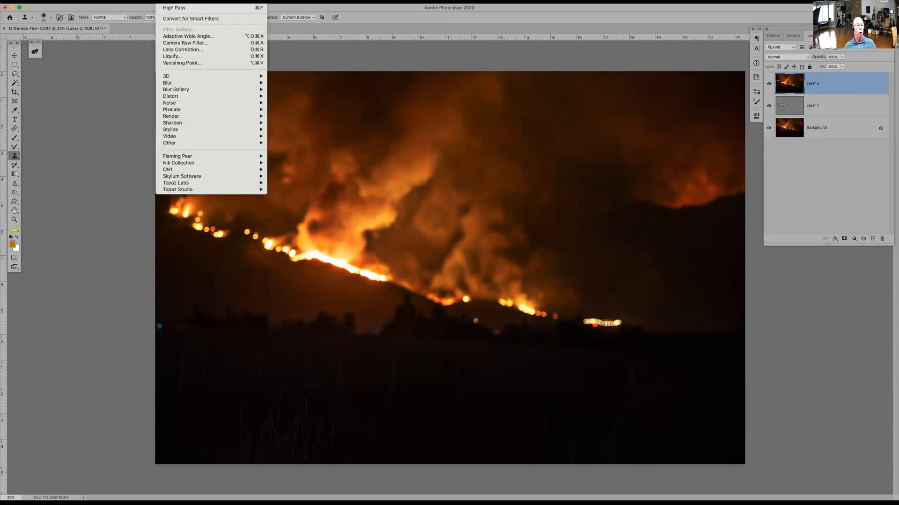
click(185, 43)
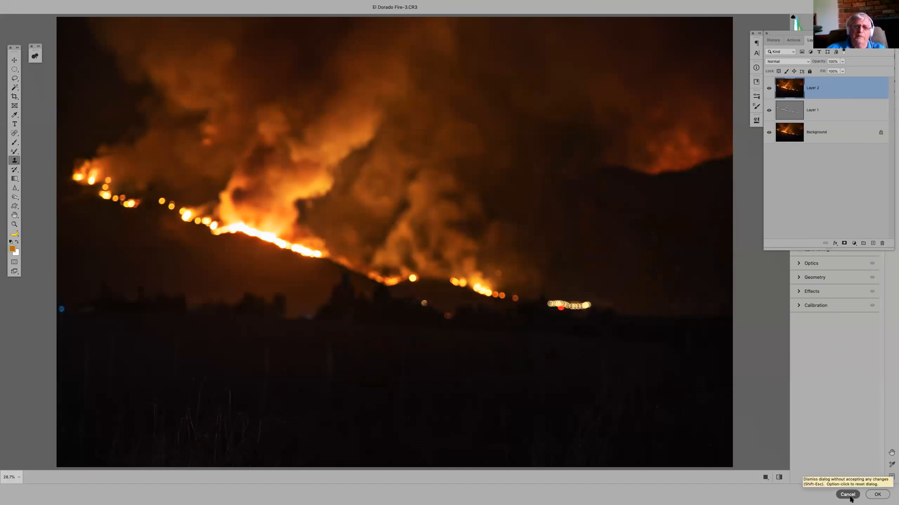
click(875, 496)
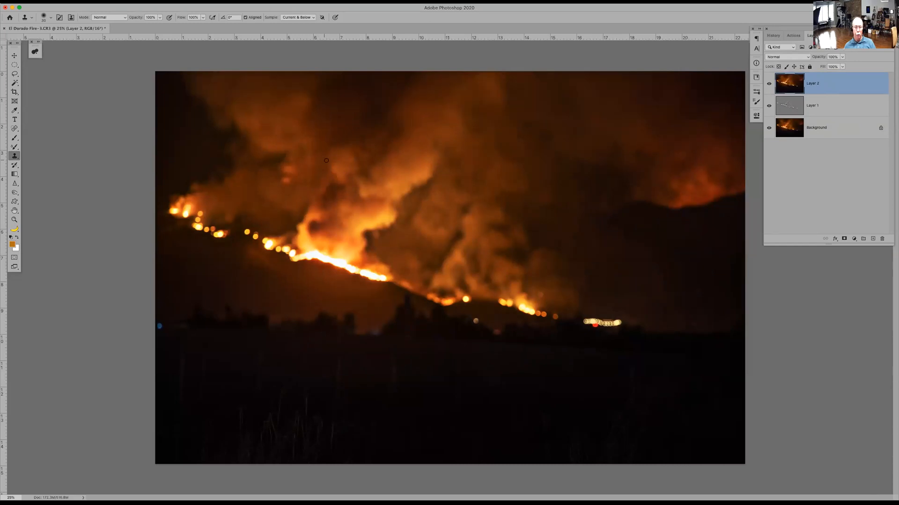
Step: Close El Dorado Fire-3.CR3 without saving and open NewOrleans_0016.CR2 in a windowed Camera Raw view
click(5, 29)
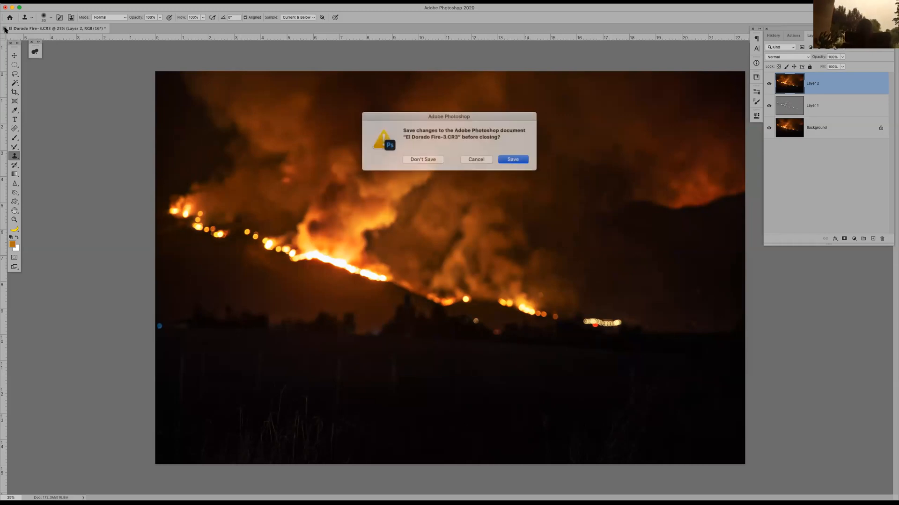
click(428, 158)
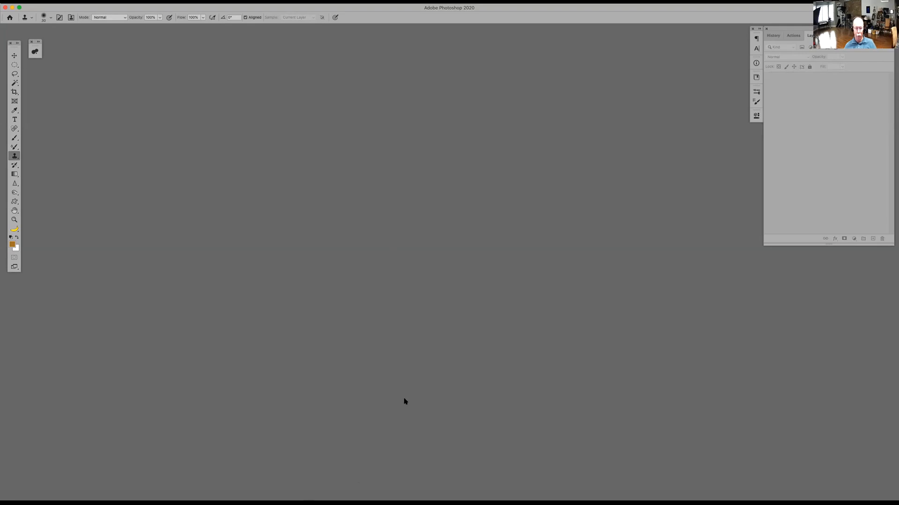
click(406, 305)
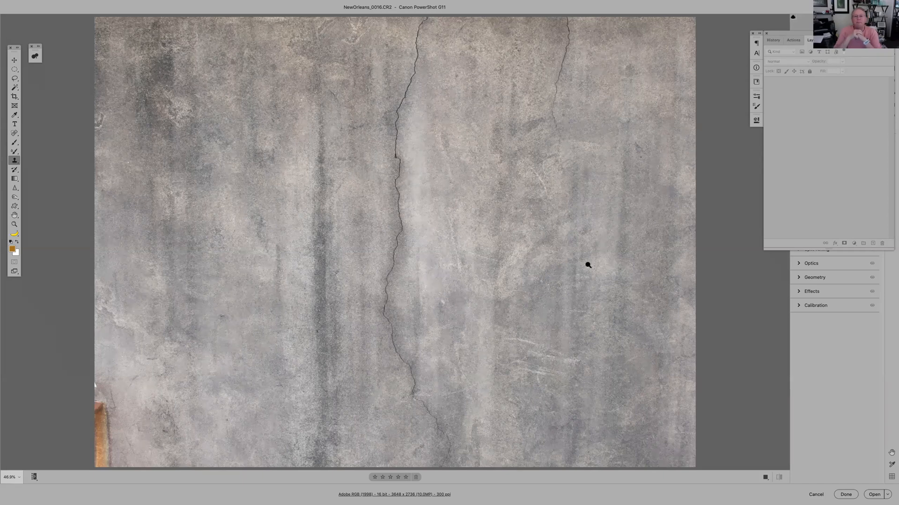
key(f)
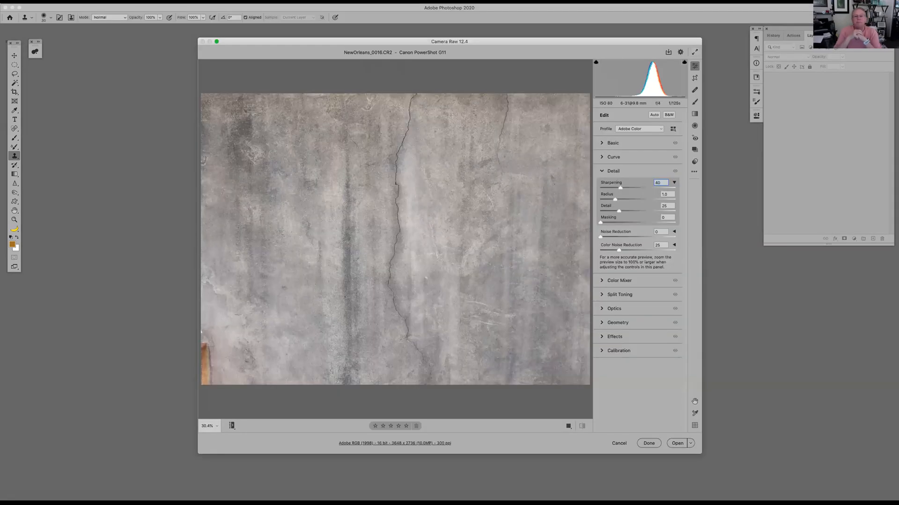
mouse_move(426, 43)
mouse_down()
mouse_move(413, 45)
mouse_move(421, 46)
mouse_up()
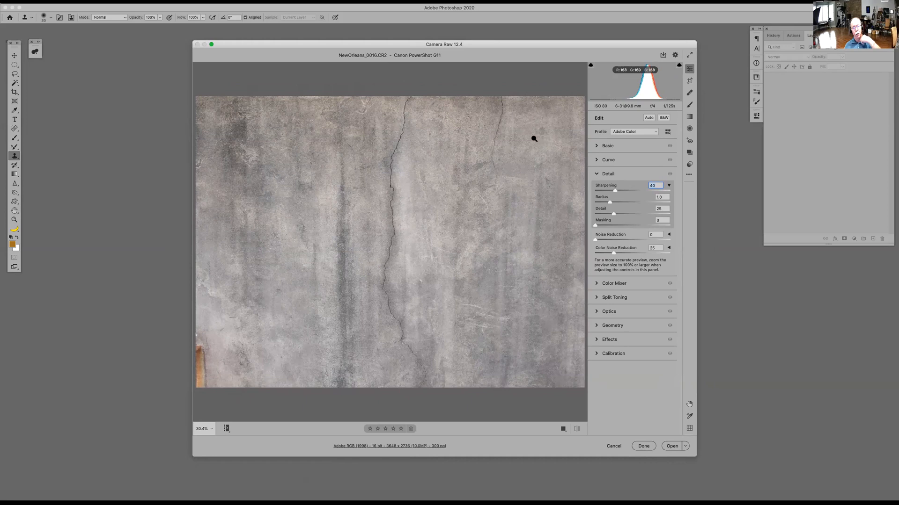
Step: Lower the wall photo's exposure to -1.80 and open it in the main editor
click(597, 146)
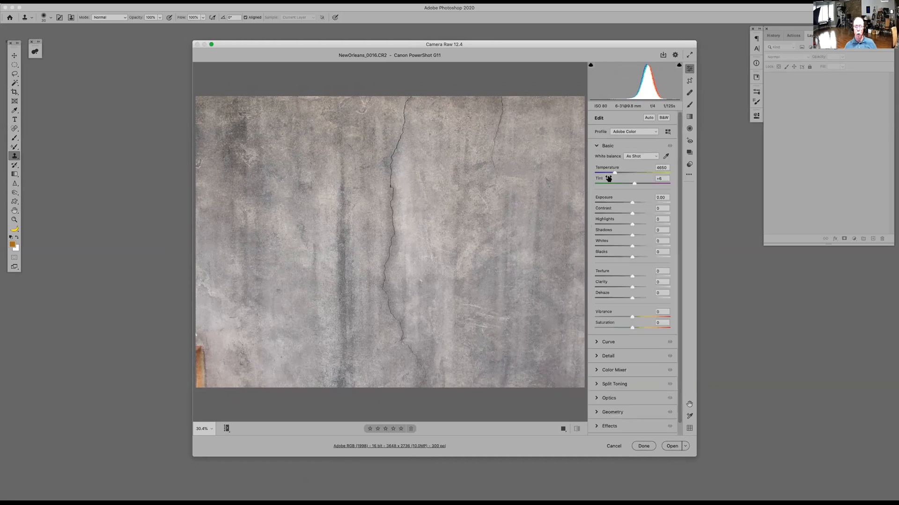
click(618, 202)
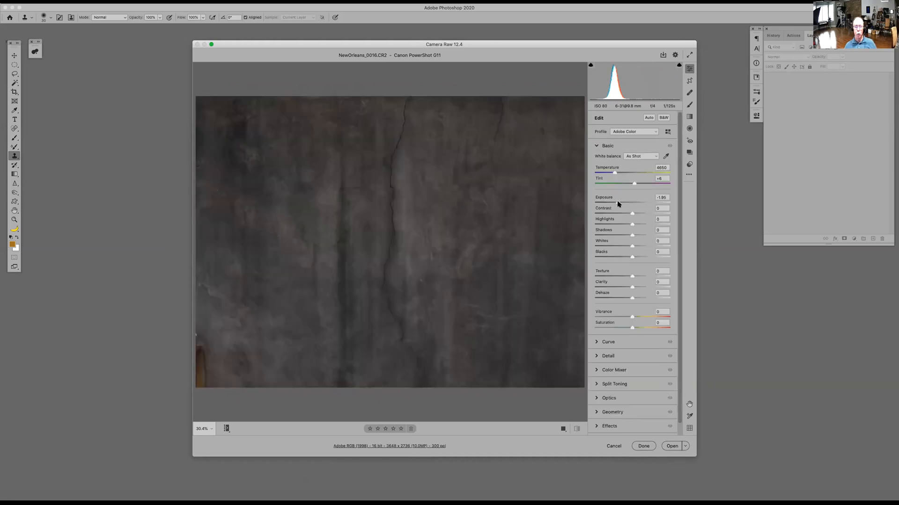
drag(618, 203, 619, 203)
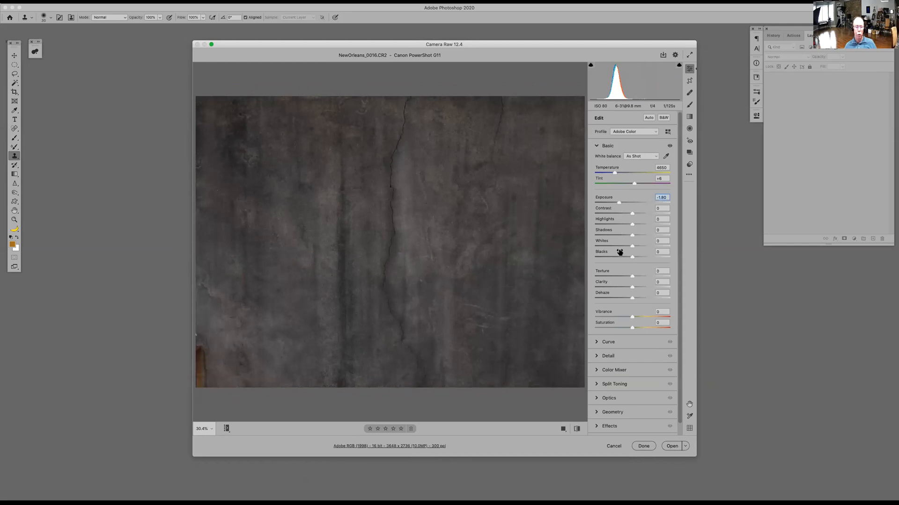
click(671, 446)
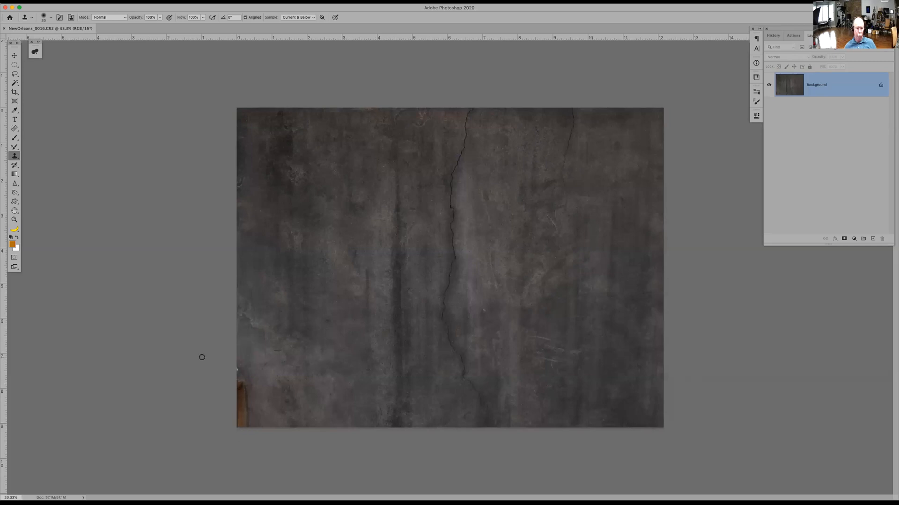
Step: Remove the orange object at the wall photo's lower-left edge with a lasso selection and content-aware fill, and review the Content Aware fill action's steps
key(l)
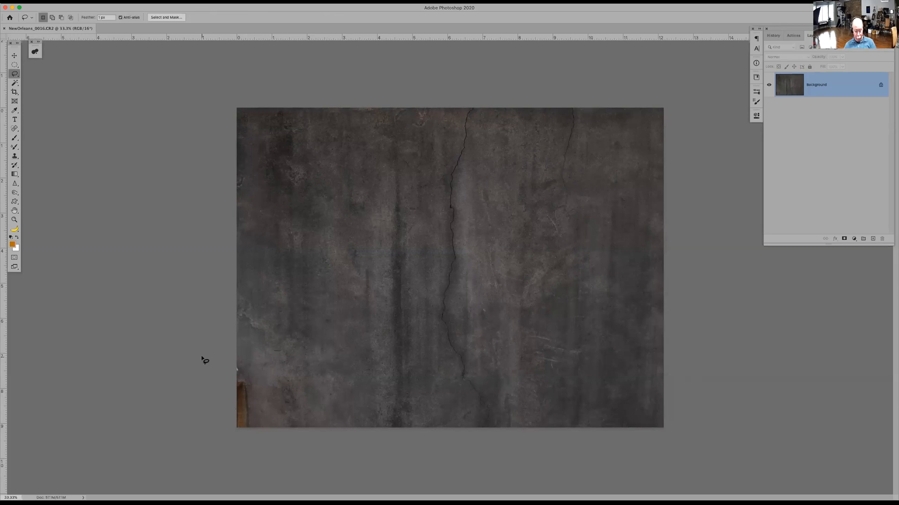
mouse_move(237, 363)
mouse_down()
mouse_move(252, 431)
mouse_move(230, 431)
mouse_move(227, 363)
mouse_up()
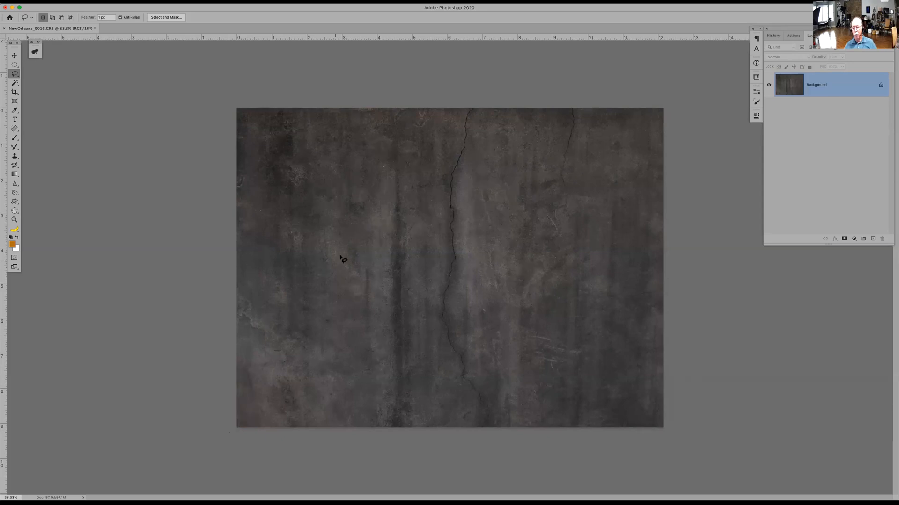
click(793, 35)
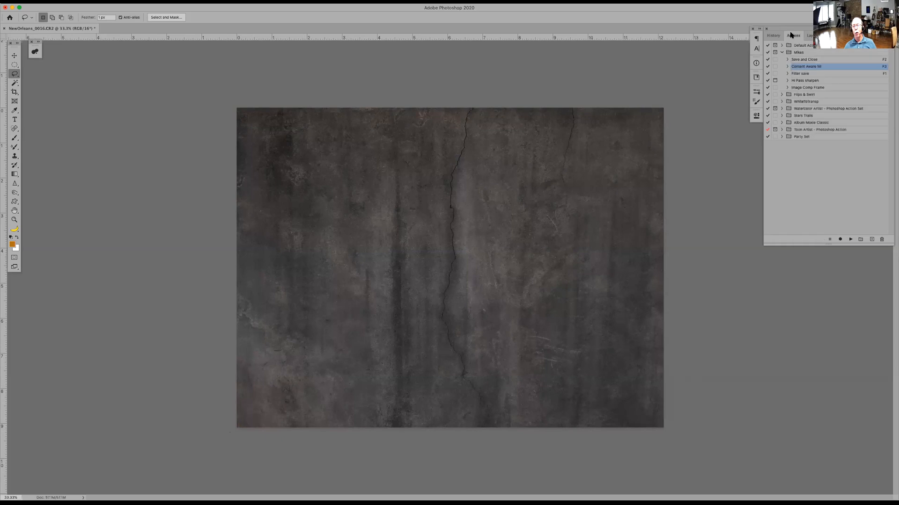
click(788, 66)
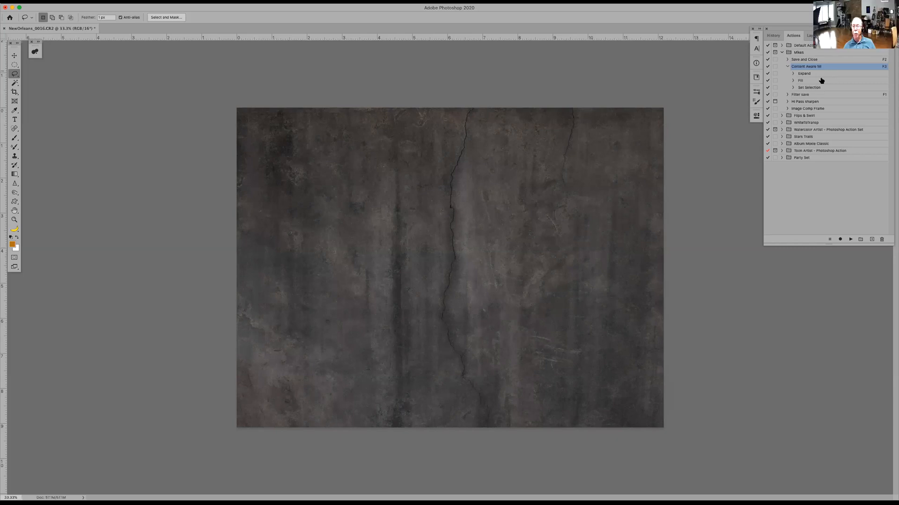
click(786, 66)
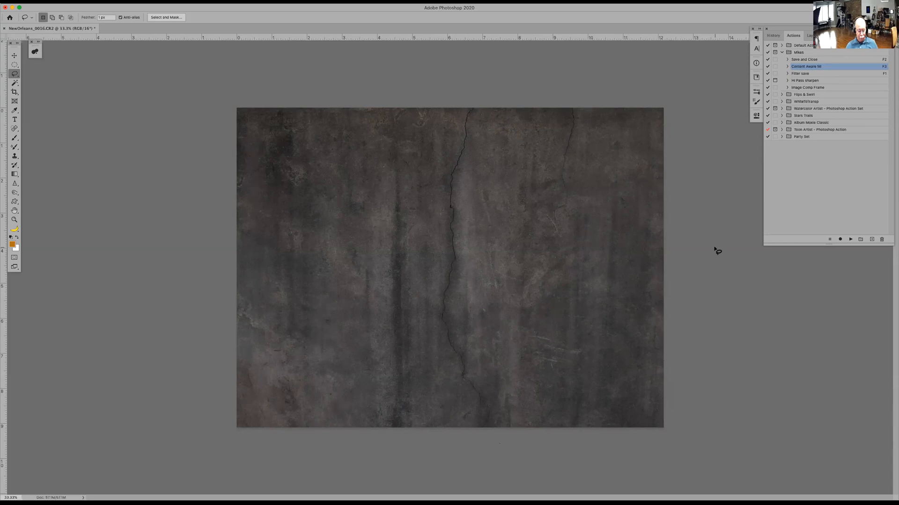
Step: Add an orange text layer reading NEON across the middle of the wall in the 150 pt Neon Tubes 2 font, and show the layers
key(t)
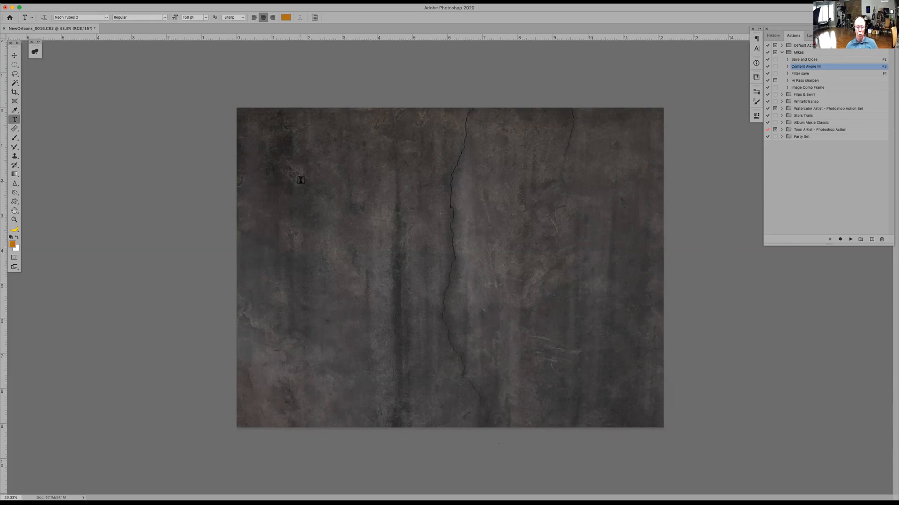
drag(307, 177, 592, 356)
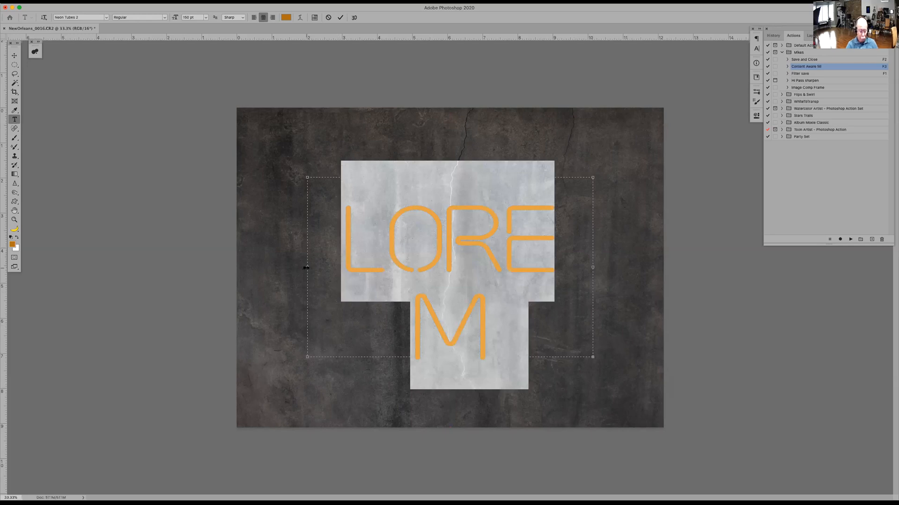
text(NEON)
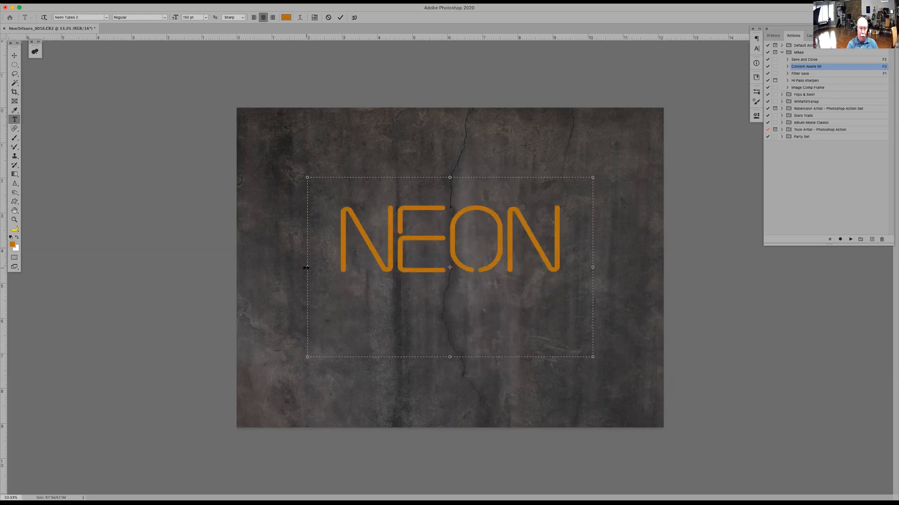
click(305, 267)
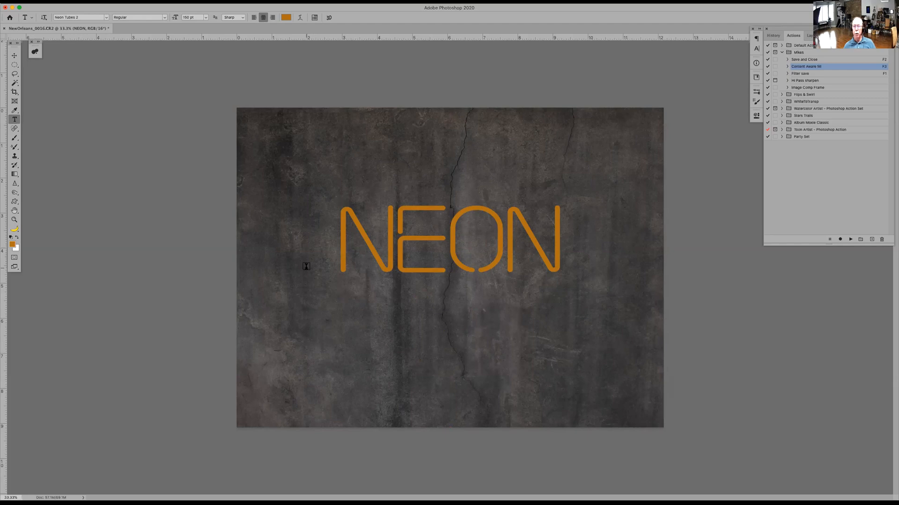
click(809, 36)
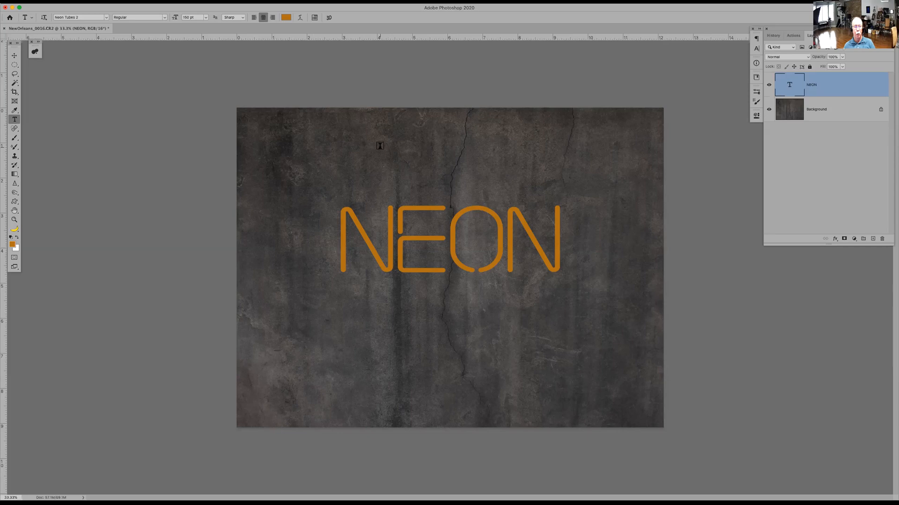
click(286, 18)
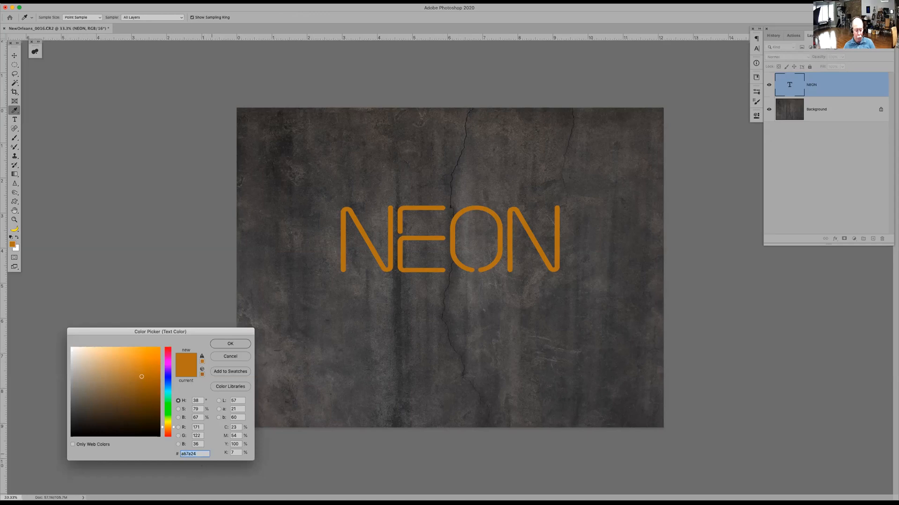
text(fff)
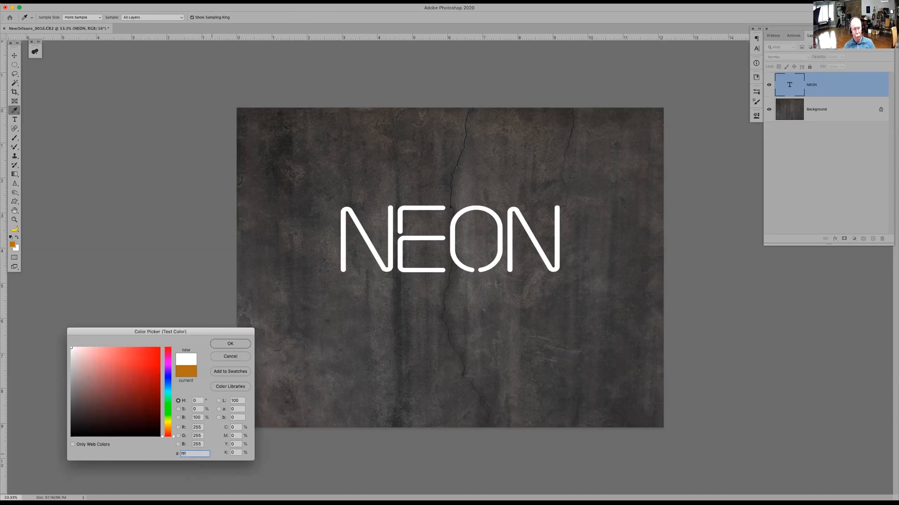
key(Escape)
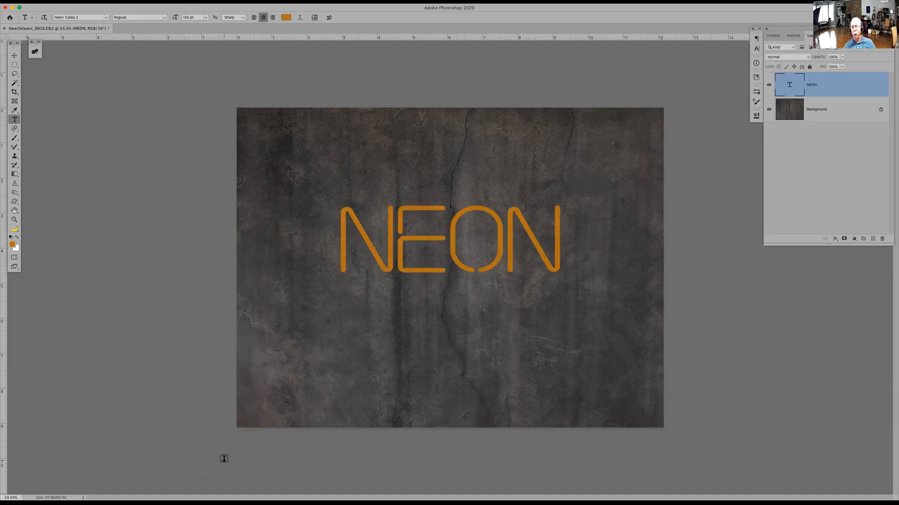
Step: Try a semi-transparent white Color Overlay on the NEON text layer, and undo it
click(835, 240)
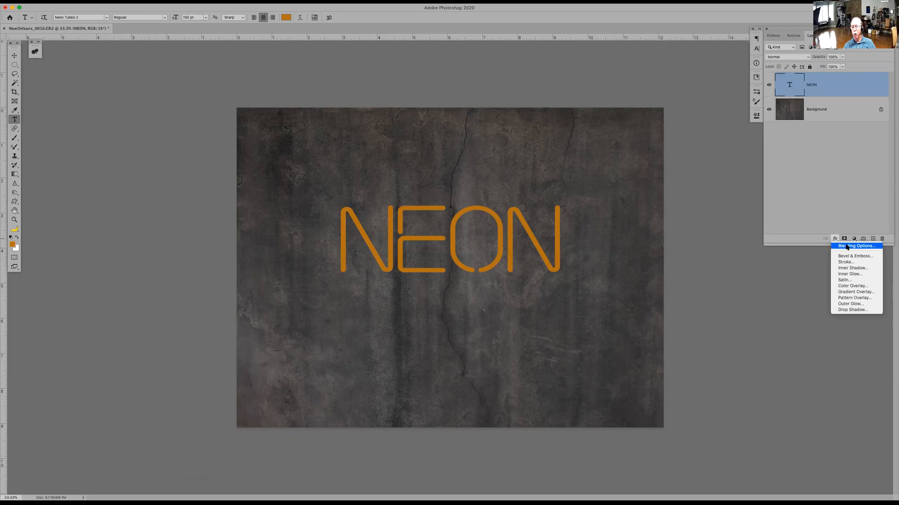
click(847, 247)
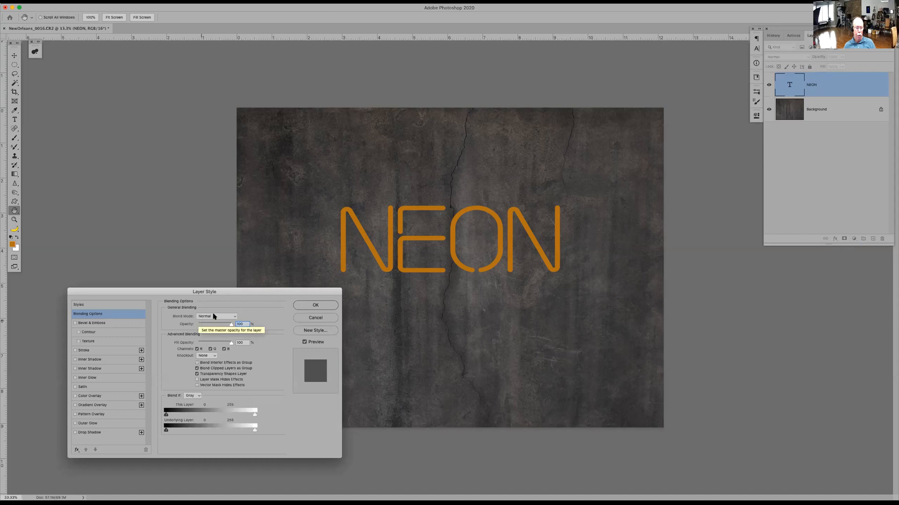
drag(203, 292, 172, 187)
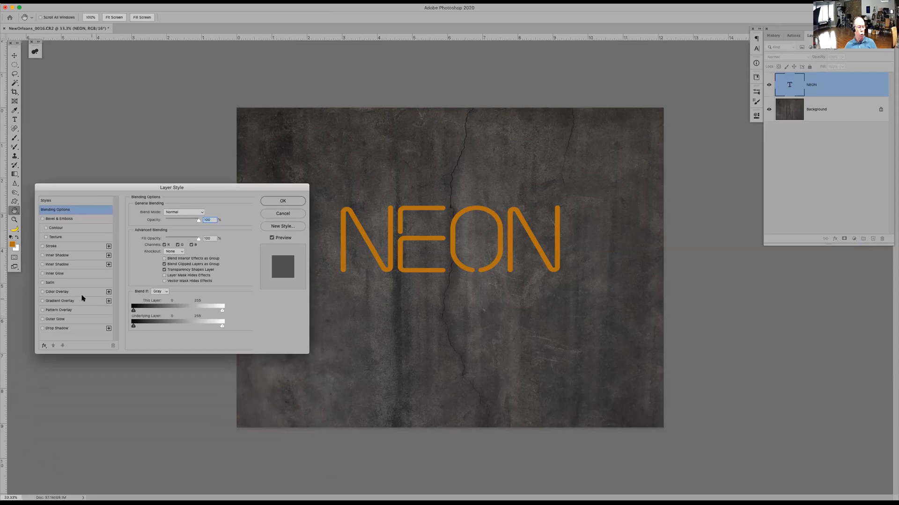
click(42, 292)
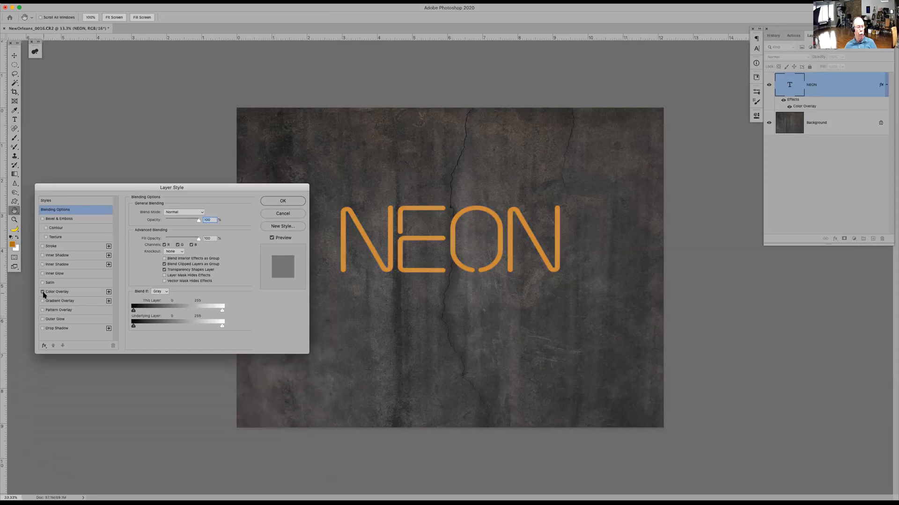
click(56, 292)
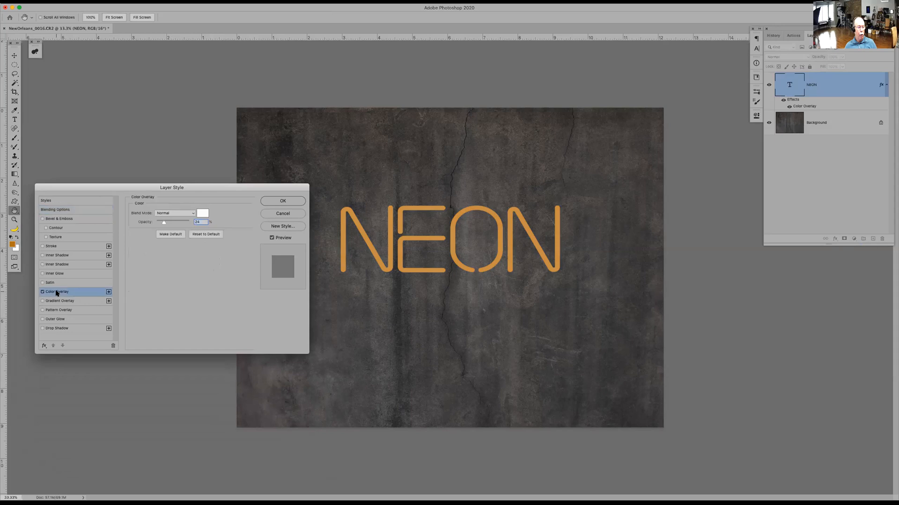
click(202, 215)
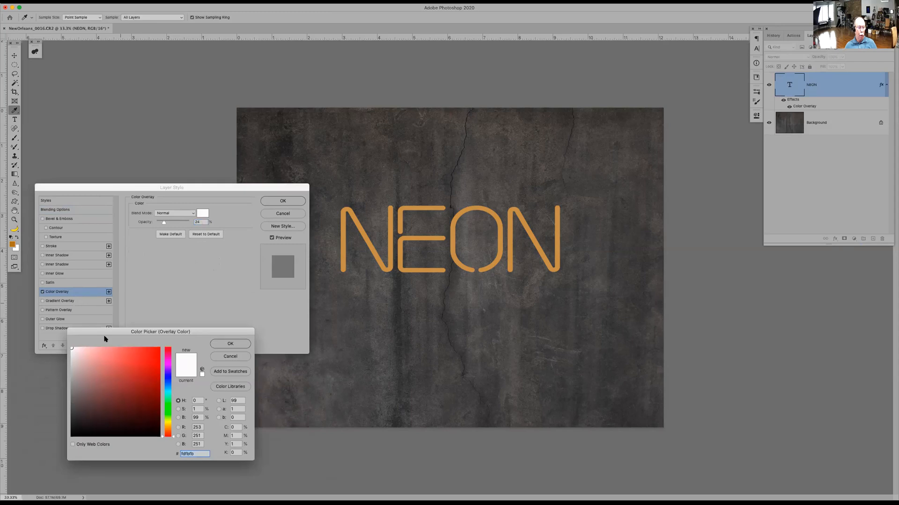
click(231, 344)
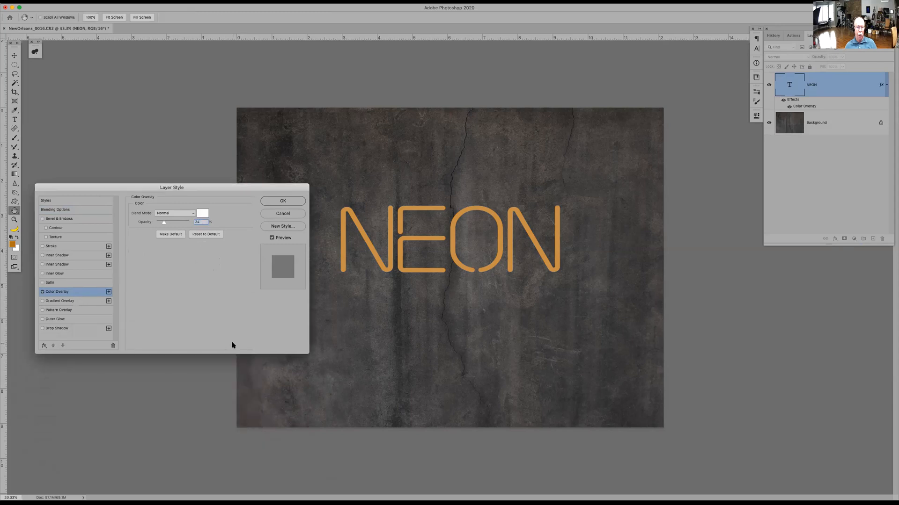
click(283, 201)
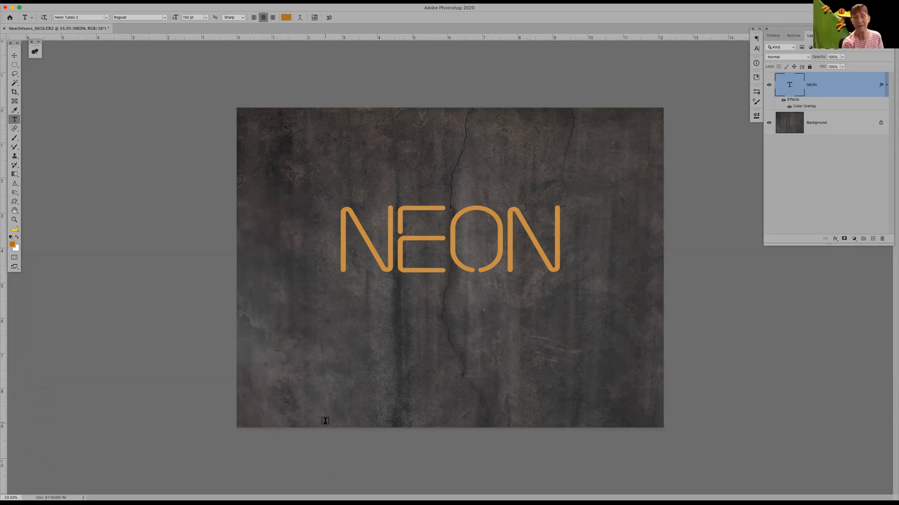
key(super+z)
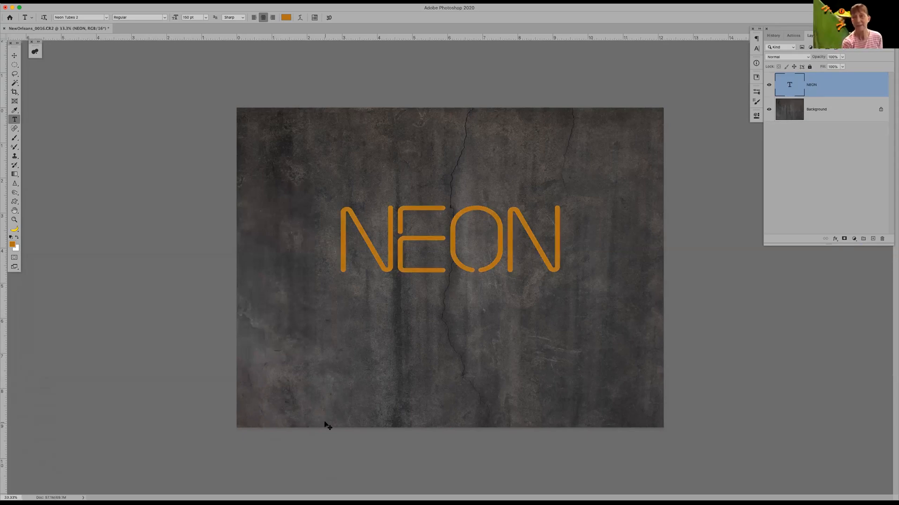
Step: Apply a white Color Overlay at 100% opacity in Normal blend mode to the NEON text layer
click(835, 239)
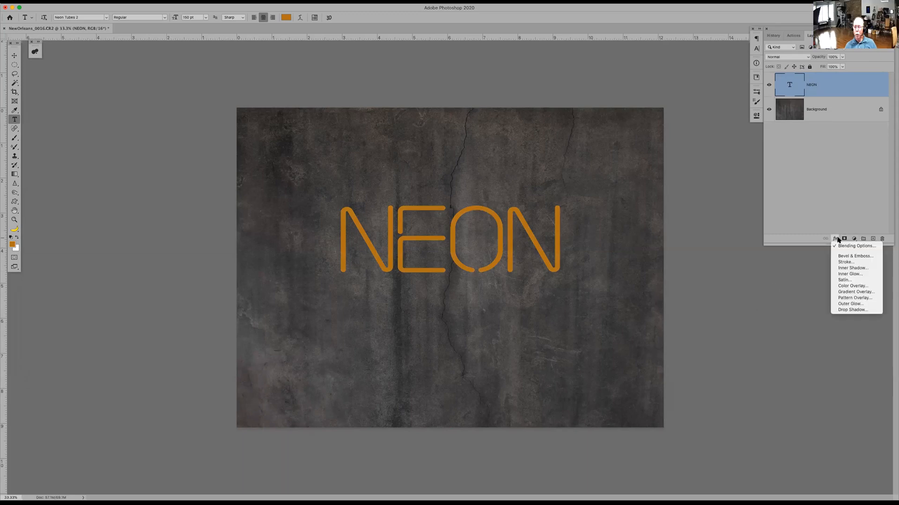
click(845, 286)
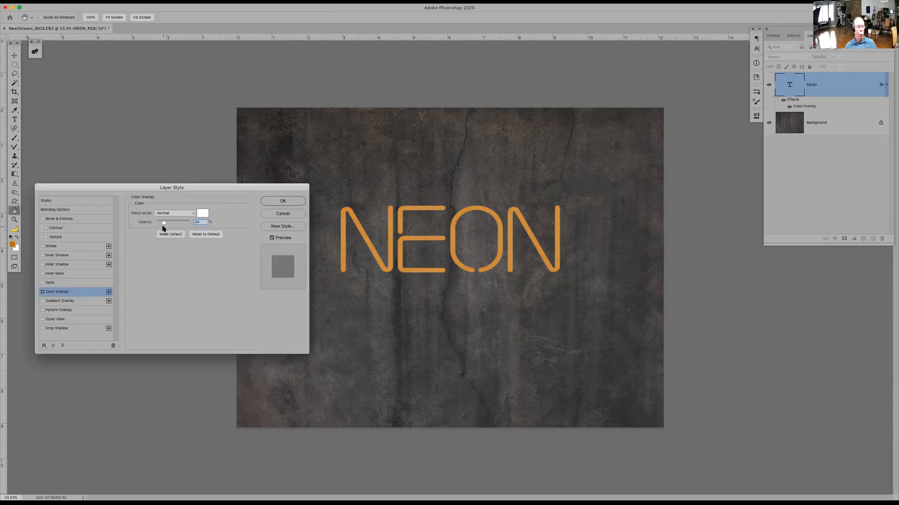
drag(165, 223, 208, 226)
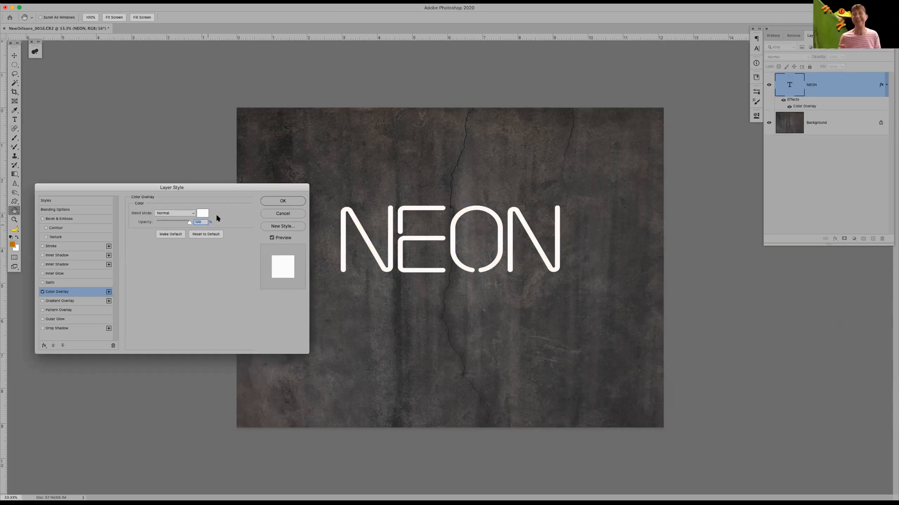
drag(217, 188, 203, 66)
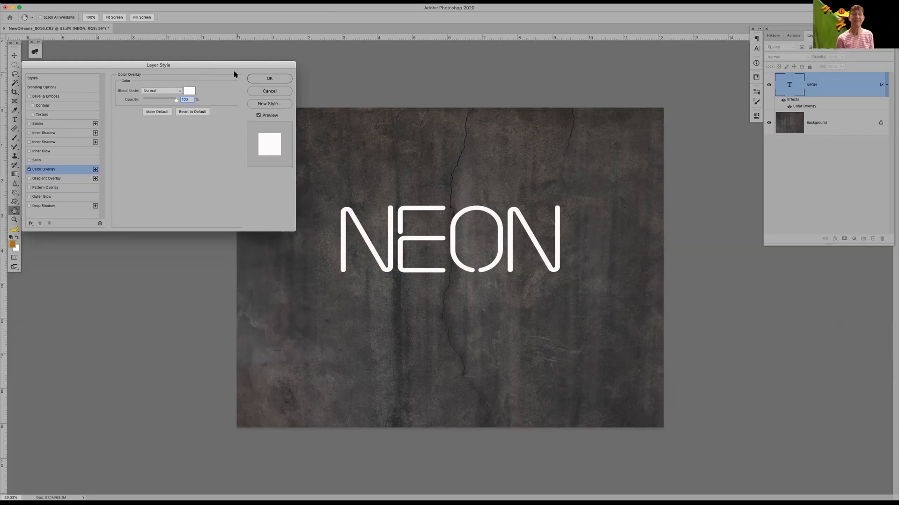
click(268, 84)
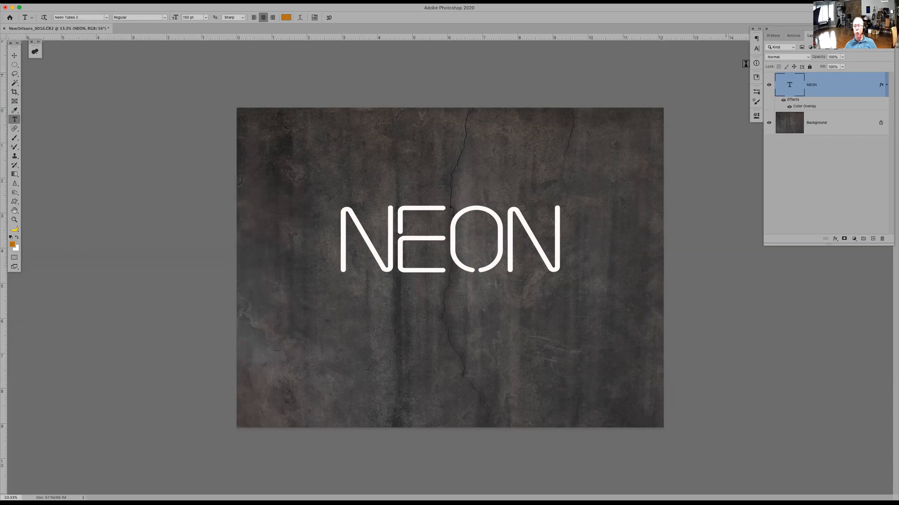
Step: Enlarge the NEON lettering by setting its horizontal scale to 157% and its vertical scale to 138%
click(755, 49)
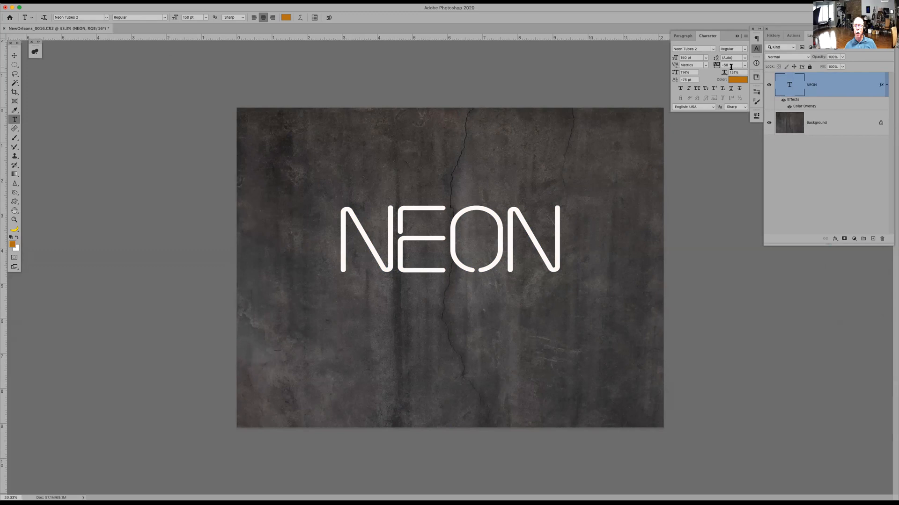
mouse_move(716, 66)
mouse_down()
mouse_move(732, 72)
mouse_move(720, 67)
mouse_up()
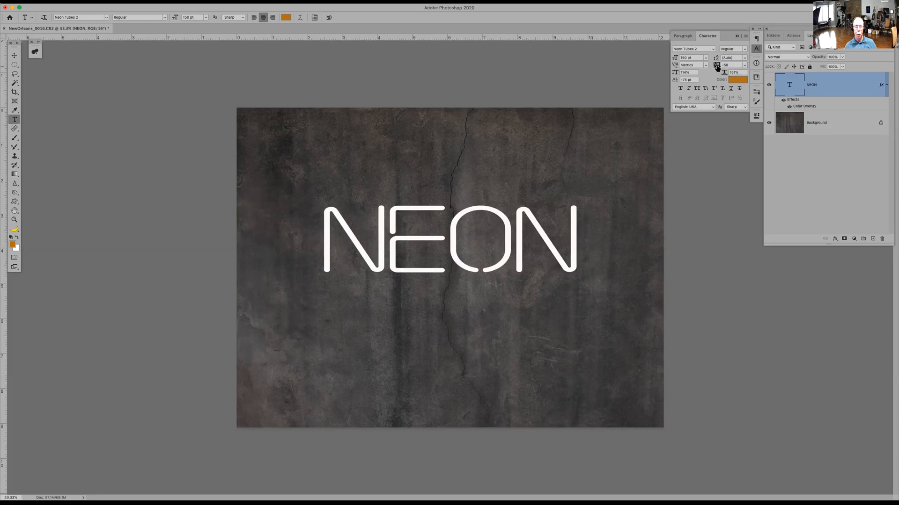
drag(724, 74, 723, 74)
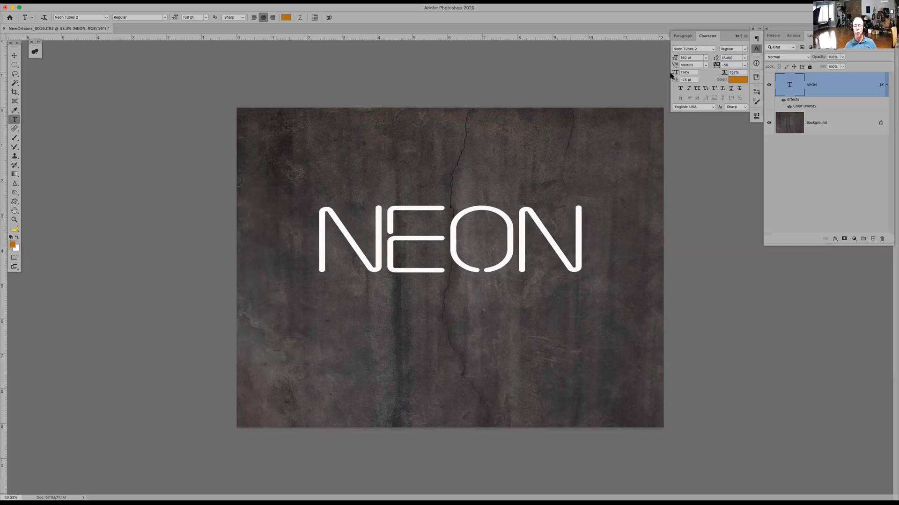
drag(676, 74, 685, 74)
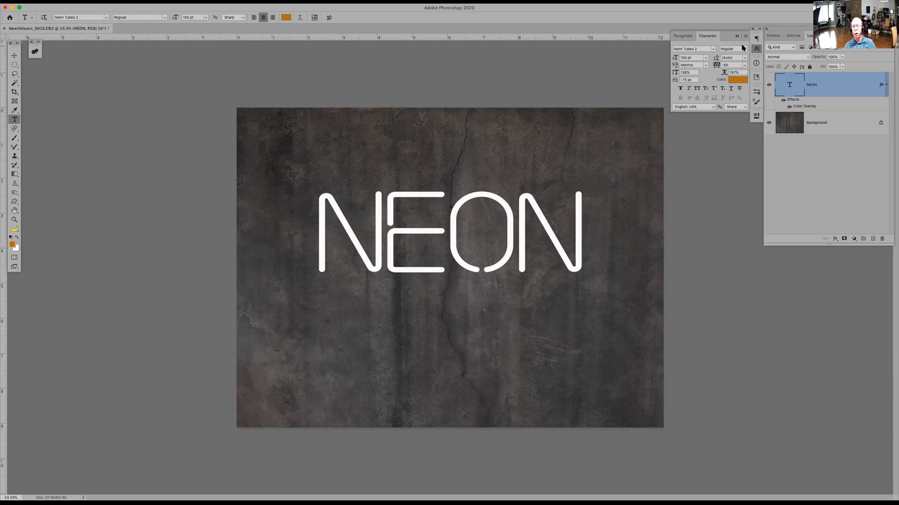
click(738, 36)
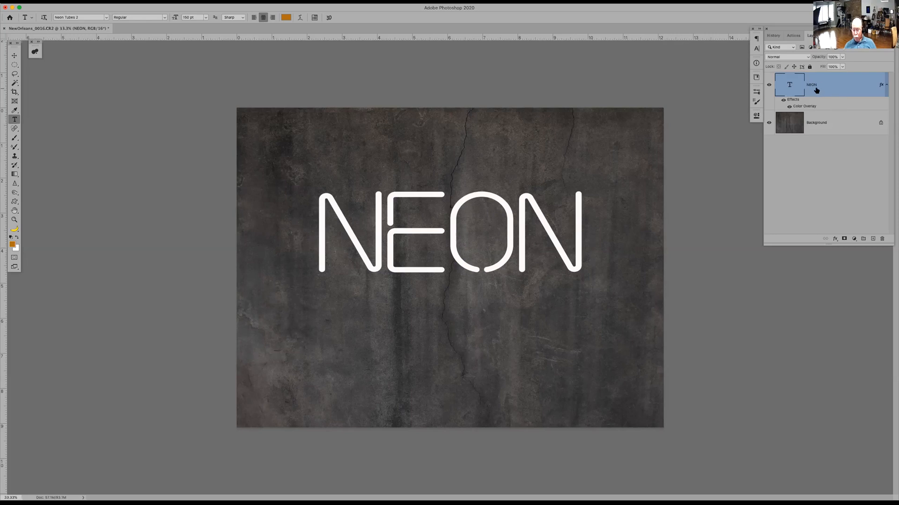
Step: Add an Inner Glow effect to the NEON text layer
double_click(792, 100)
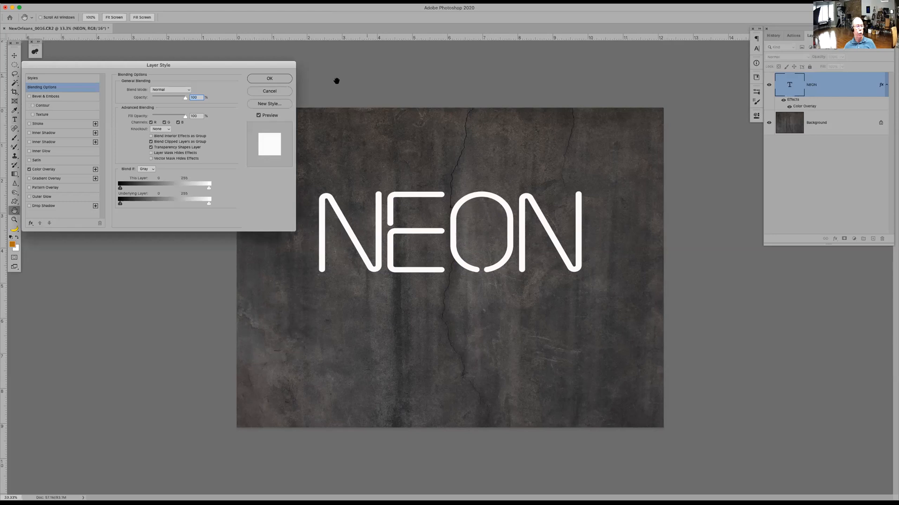
click(43, 151)
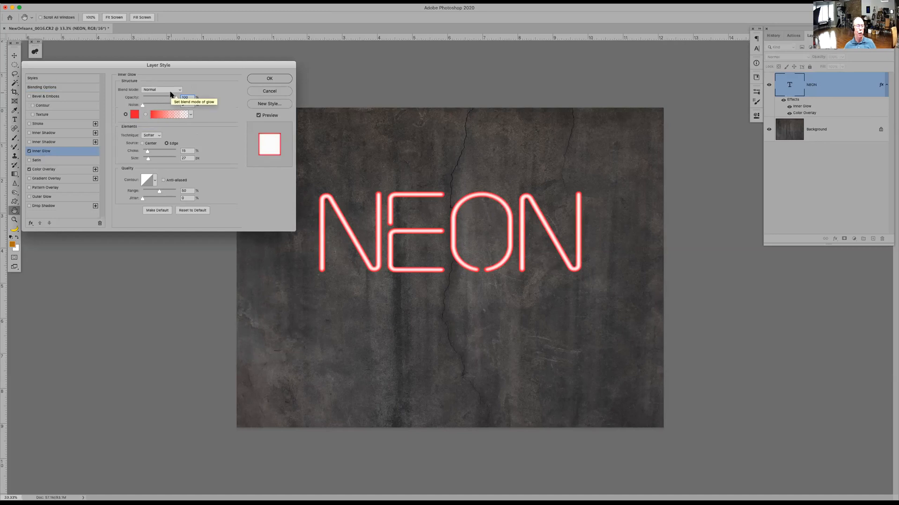
key(alt)
alt+click(259, 94)
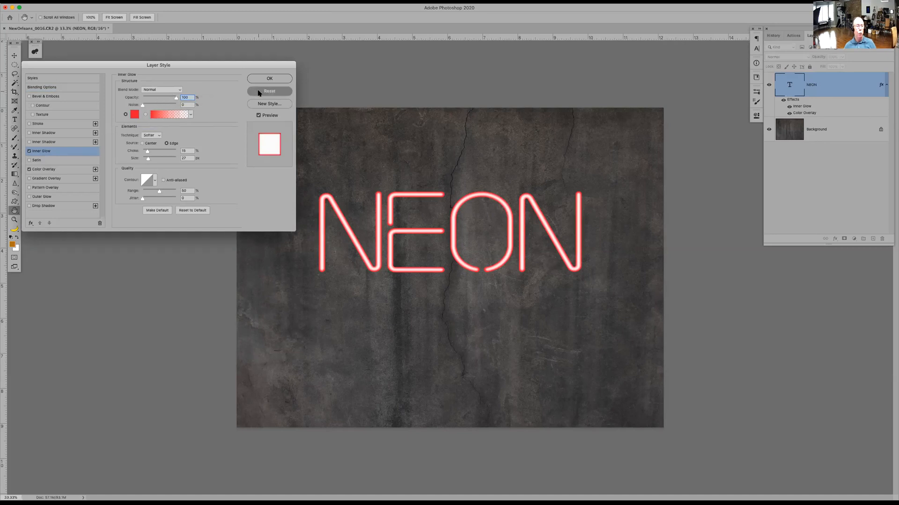
click(47, 151)
Step: Try white (ffffff) as the Inner Glow color on the NEON lettering
click(133, 115)
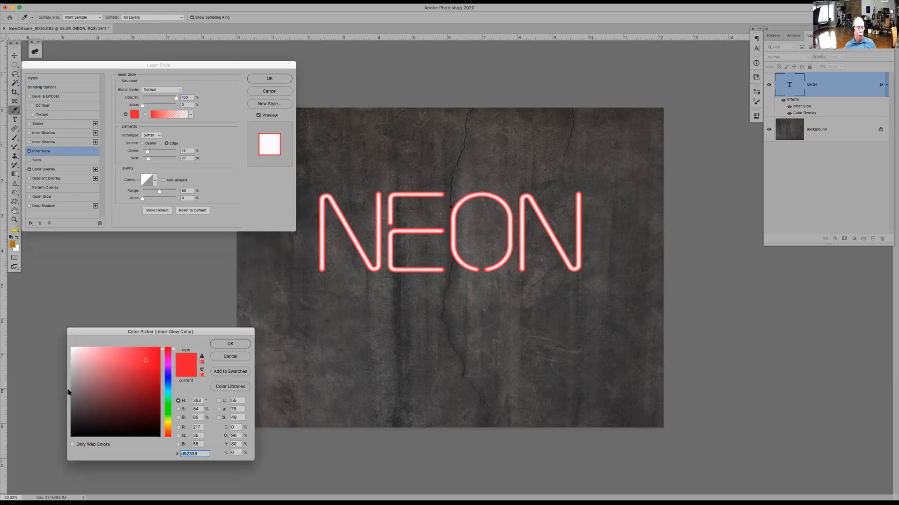
text(f)
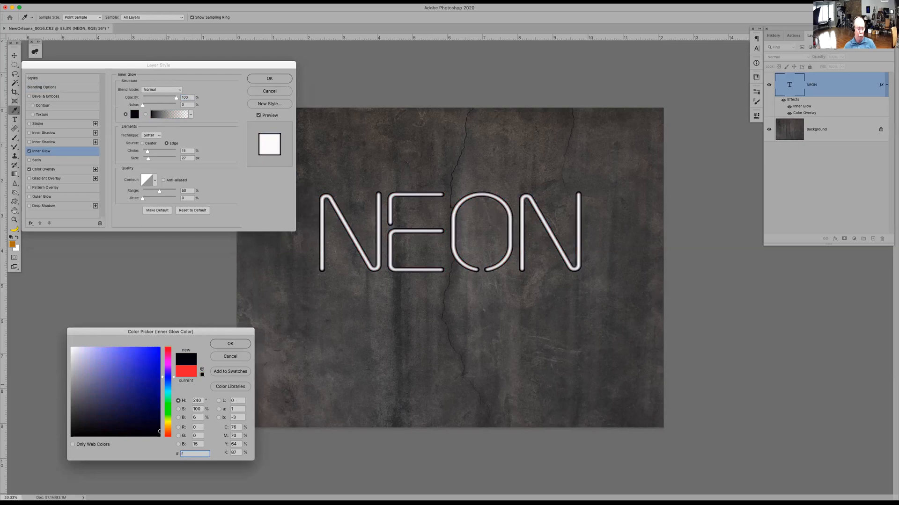
text(ff)
key(Return)
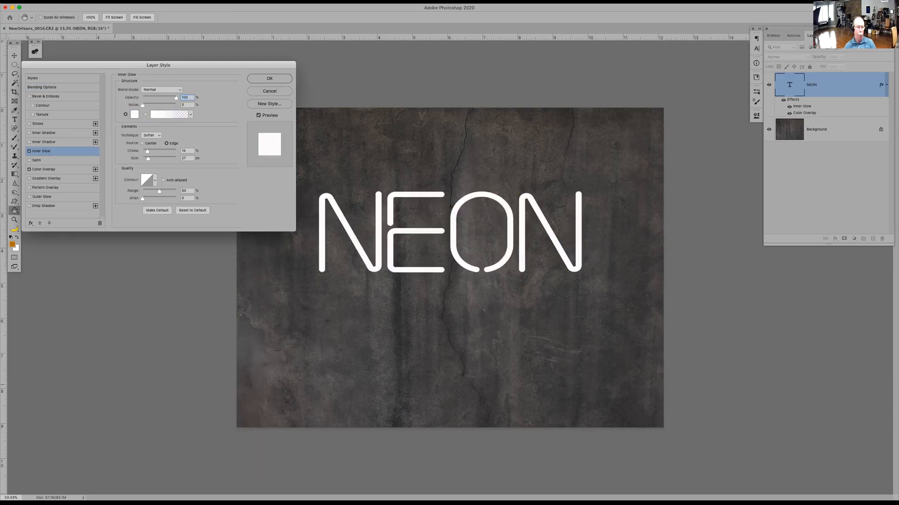
Step: Try the Screen blend mode on the Inner Glow, and return it to Normal
click(164, 91)
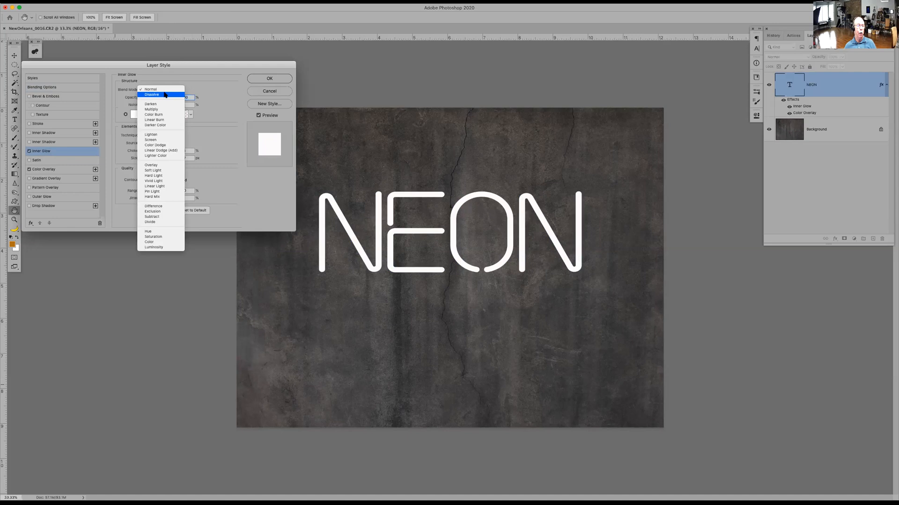
click(164, 139)
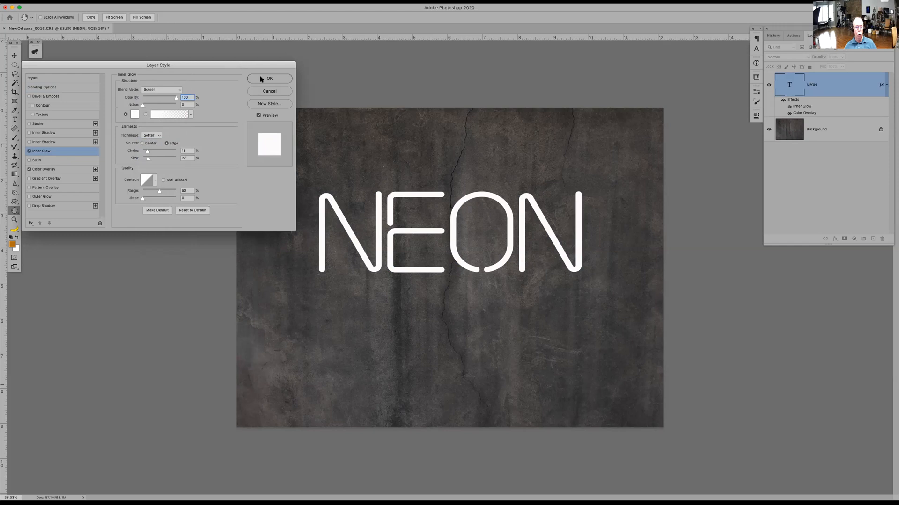
click(174, 89)
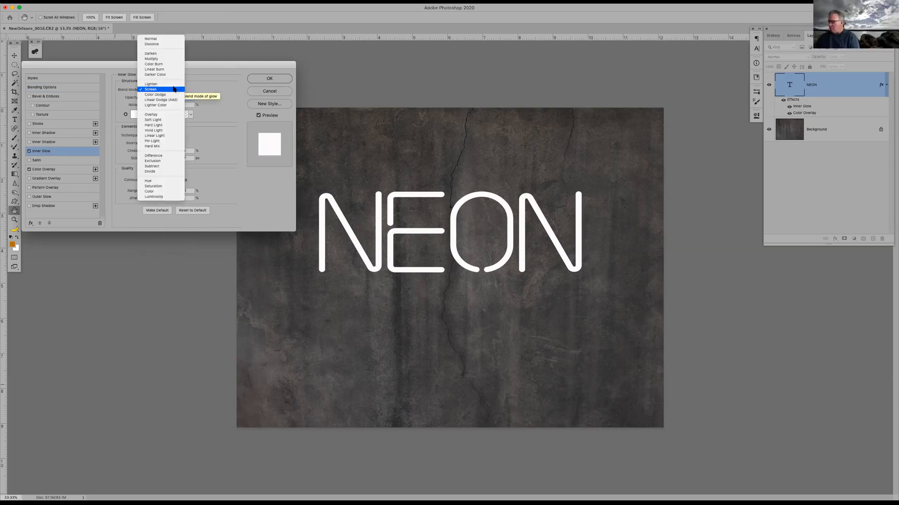
click(175, 39)
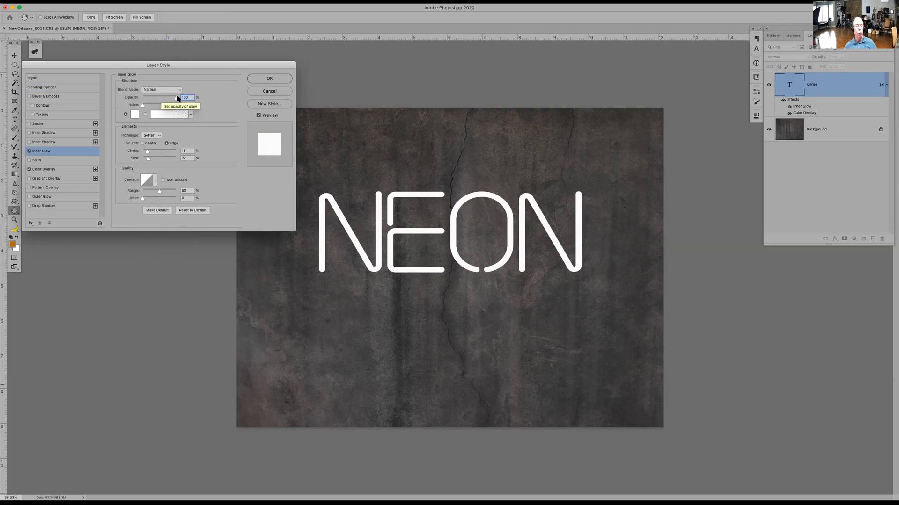
Step: Try a lower Inner Glow opacity, restore it to 100%, and try a larger glow size
drag(177, 98, 149, 97)
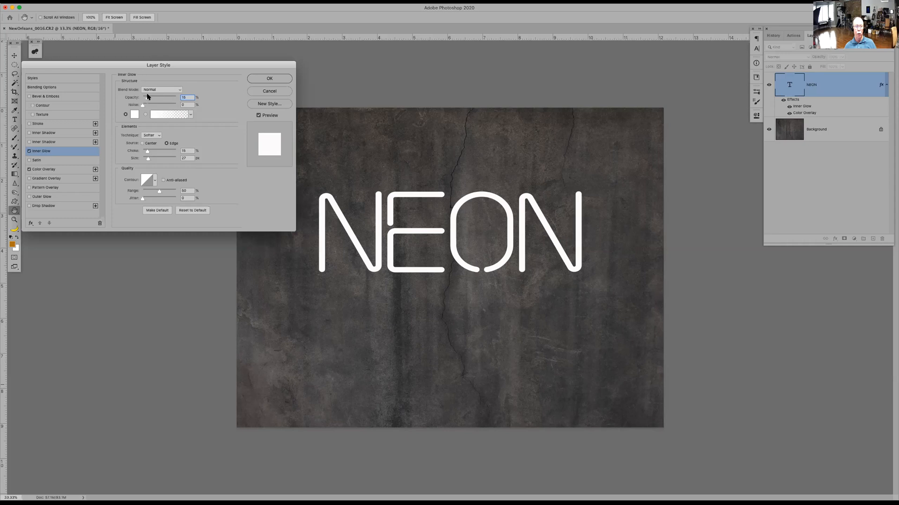
drag(147, 96, 180, 95)
drag(150, 159, 159, 161)
drag(156, 161, 154, 161)
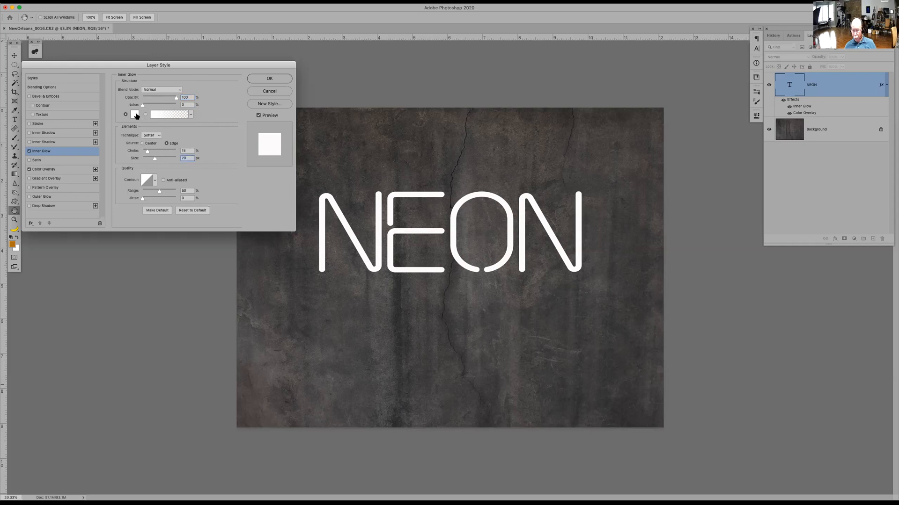
Step: Set the Inner Glow color to red f00c0c and reduce its size to leave a white core inside the letters
click(135, 114)
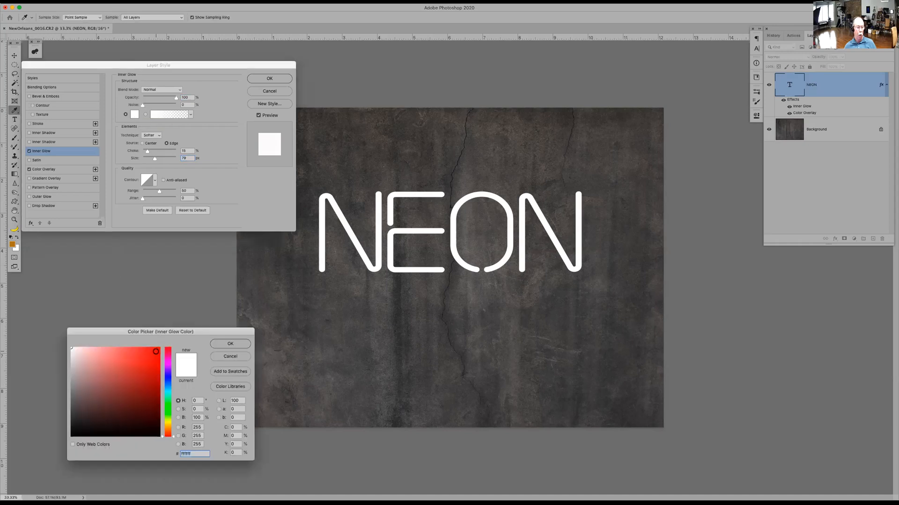
click(156, 353)
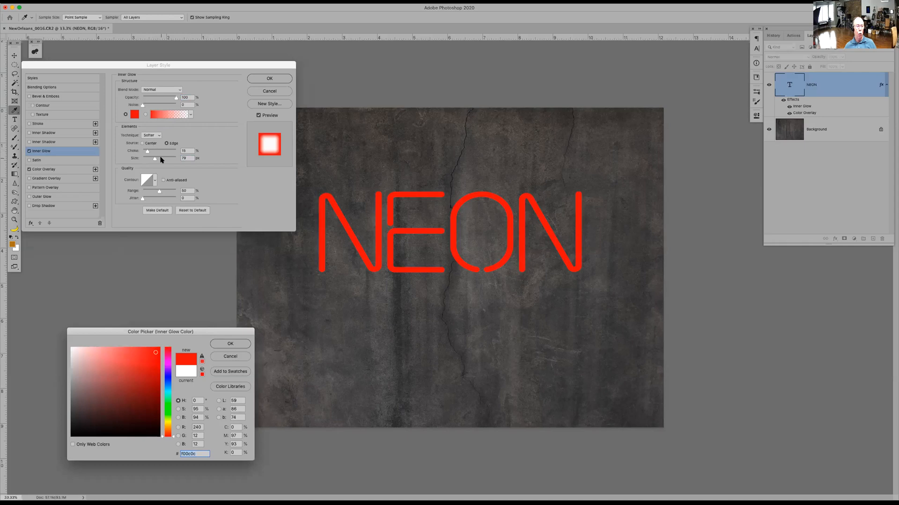
click(227, 347)
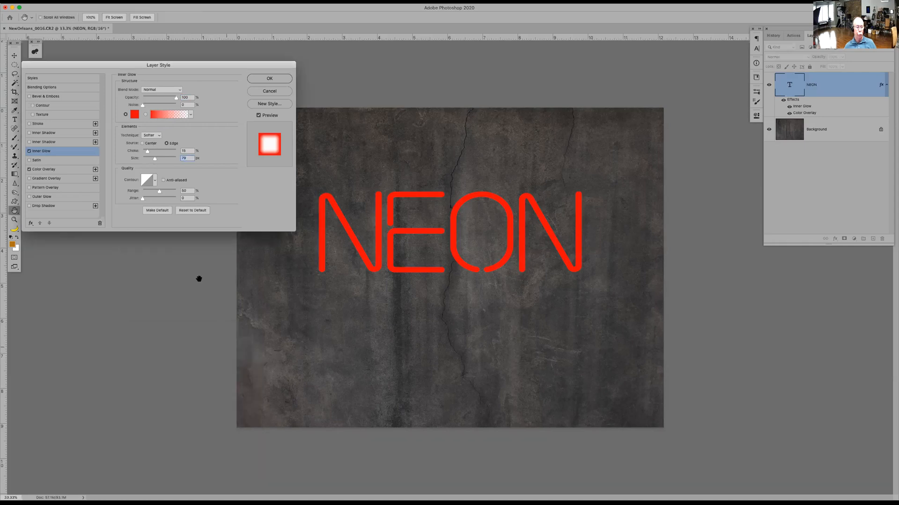
drag(155, 159, 149, 160)
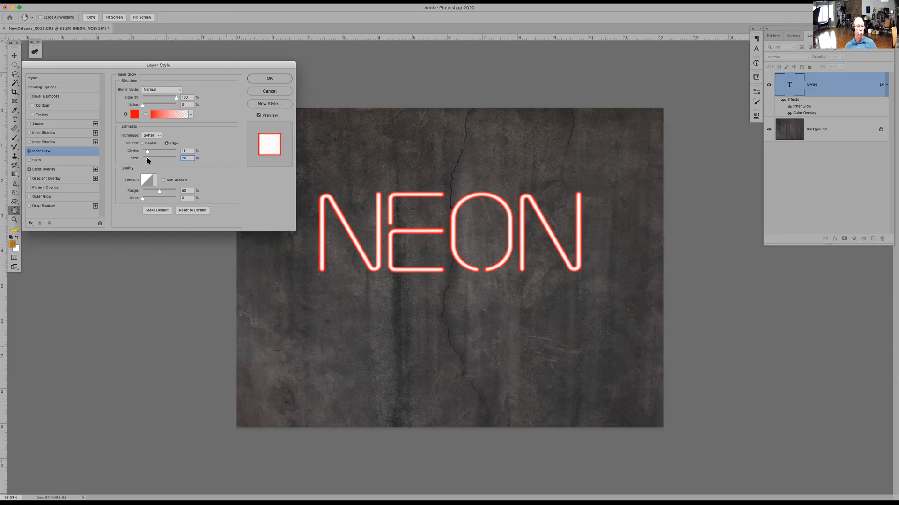
drag(148, 161, 149, 160)
Step: Add an Outer Glow to the NEON text in pinkish red ec194b, in Normal blend mode with a 53% spread
click(35, 197)
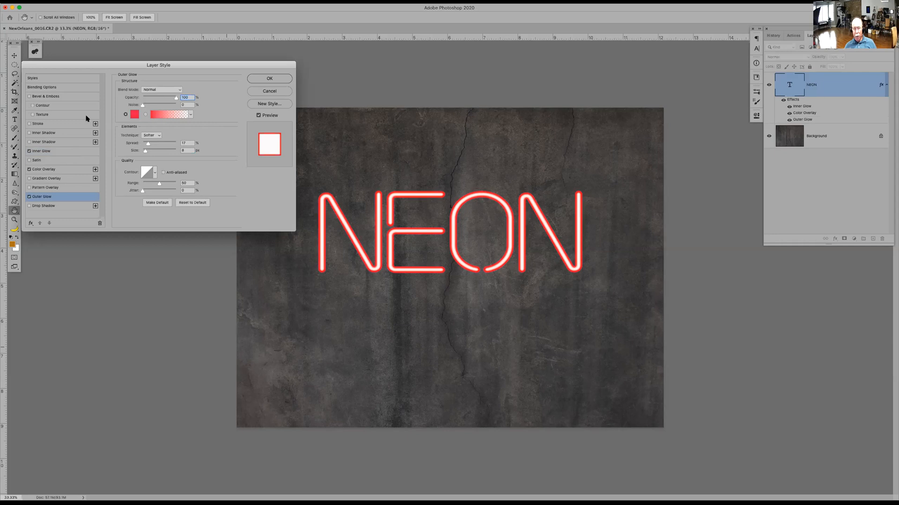
click(135, 115)
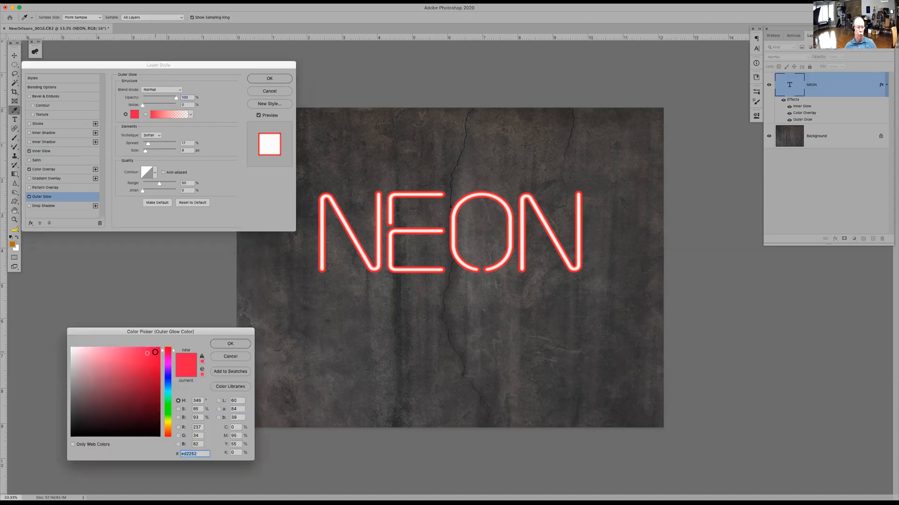
click(150, 354)
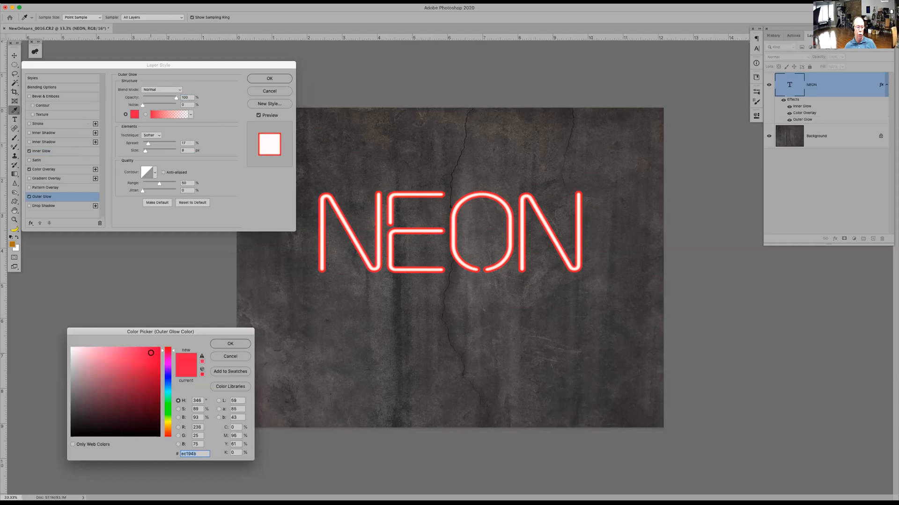
click(220, 344)
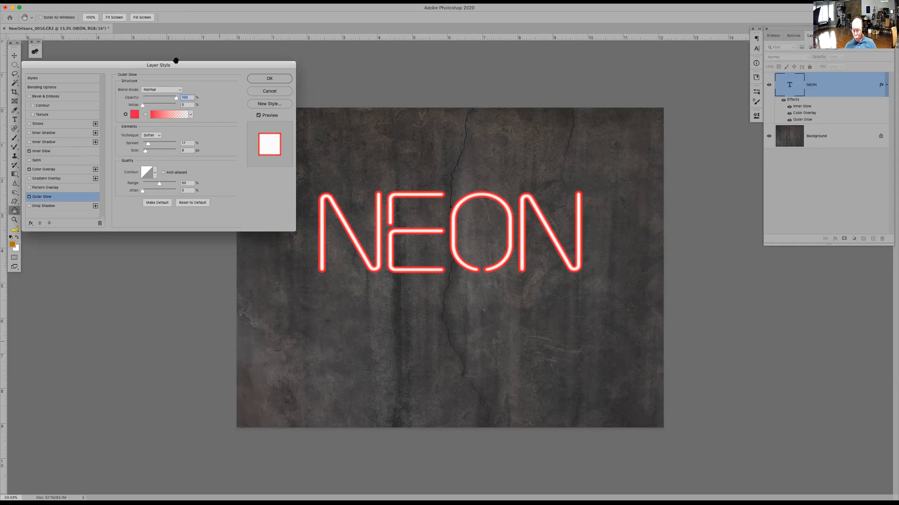
click(174, 90)
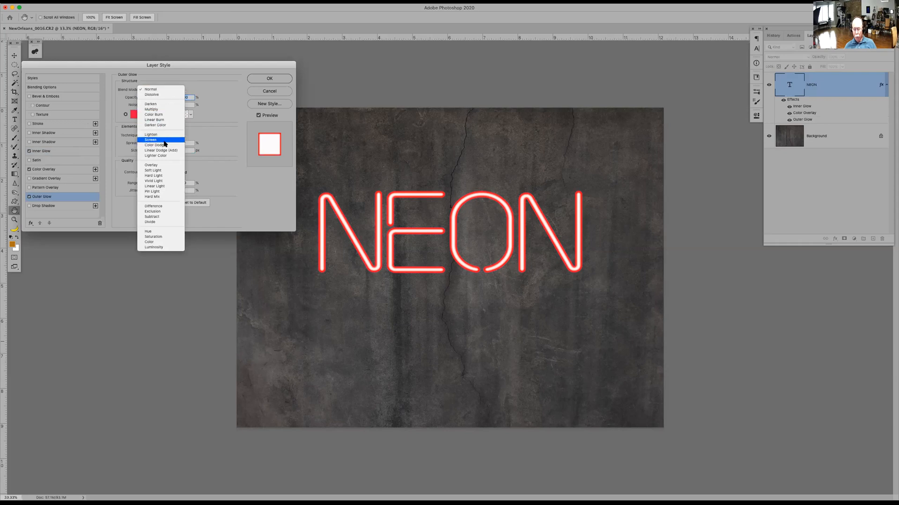
click(165, 89)
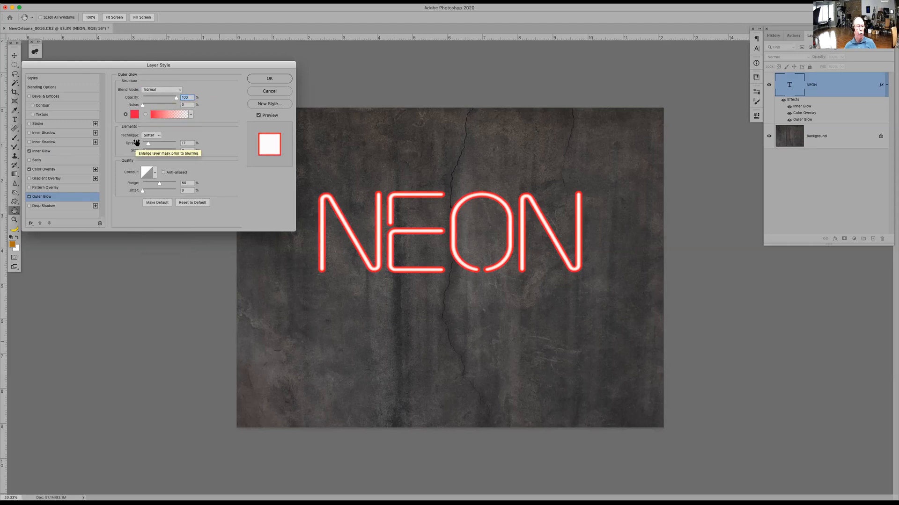
mouse_move(150, 145)
mouse_down()
mouse_move(164, 145)
mouse_move(140, 145)
mouse_move(160, 145)
mouse_up()
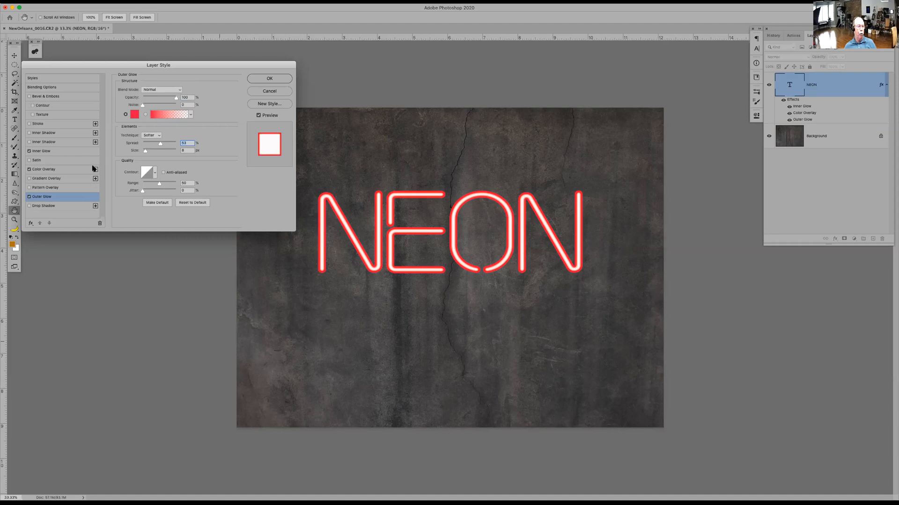
Step: Add a Drop Shadow to the NEON text in Normal blend mode with a pale pink color
click(37, 206)
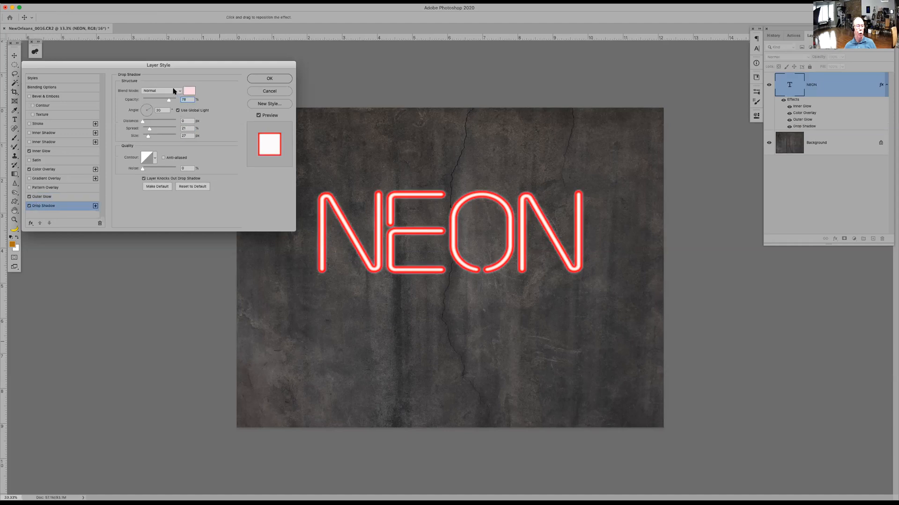
click(178, 91)
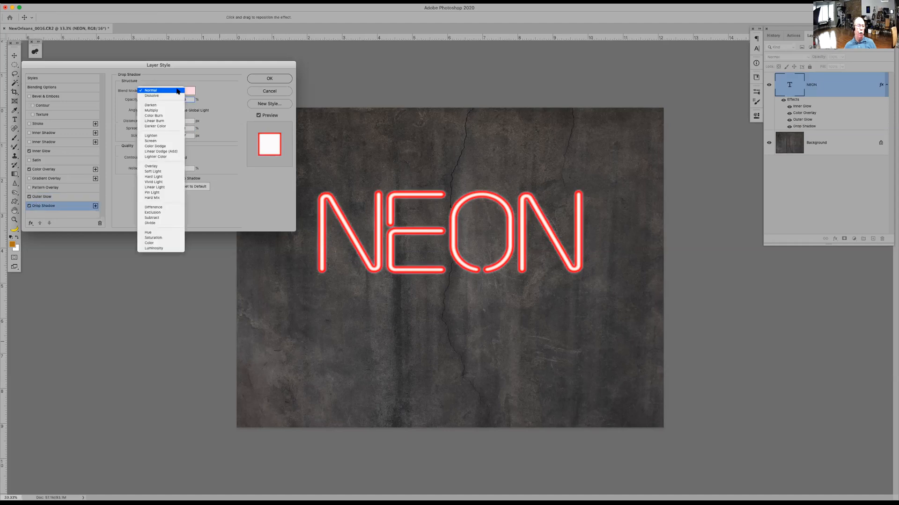
click(177, 91)
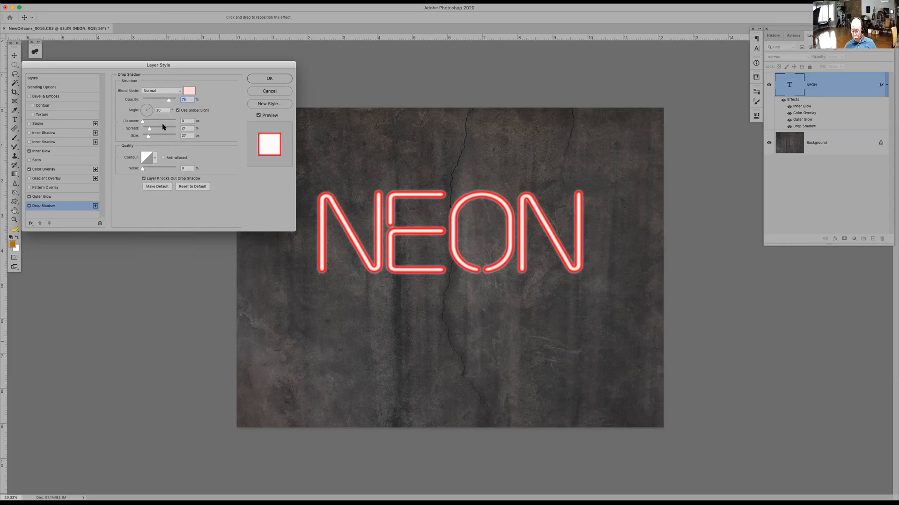
click(190, 91)
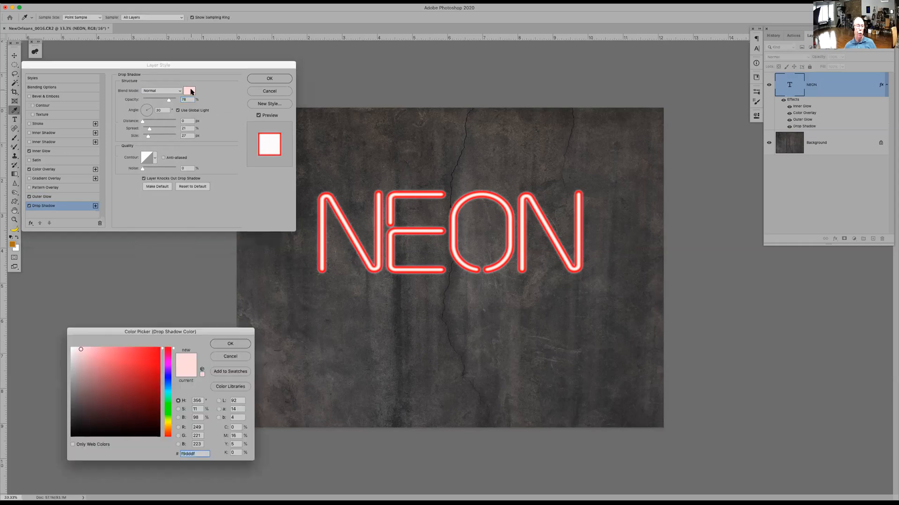
click(156, 352)
drag(156, 352, 80, 350)
click(224, 344)
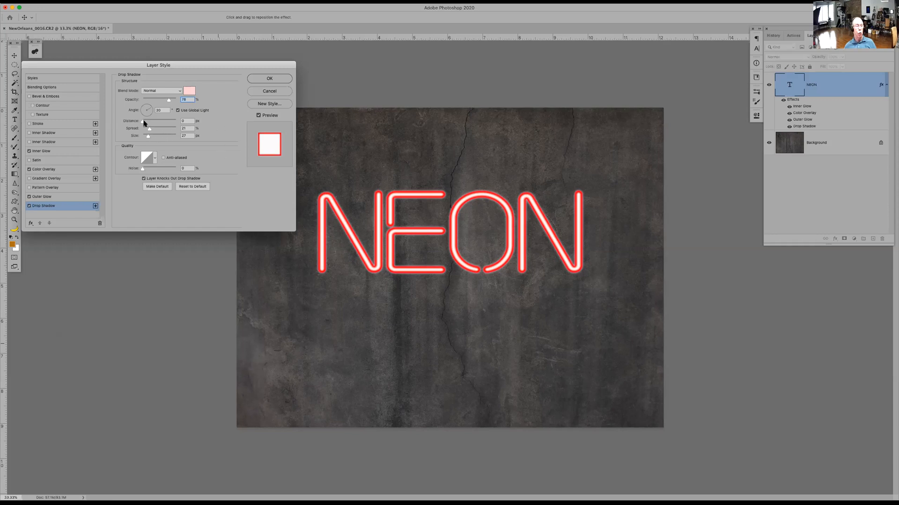
Step: Set the Drop Shadow to 0 px distance, 74° angle, 100% opacity, 57 px size and 23% spread
mouse_move(143, 122)
mouse_down()
mouse_move(160, 123)
mouse_move(151, 123)
mouse_up()
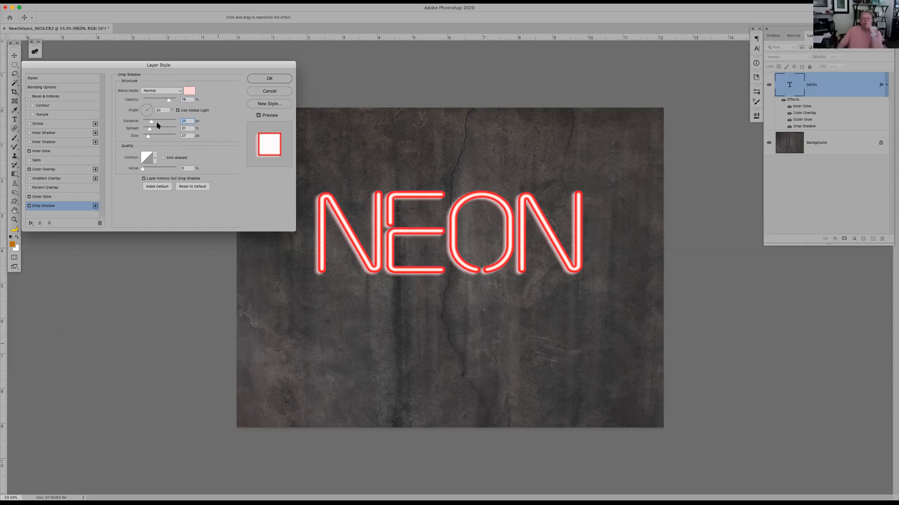
mouse_move(151, 122)
mouse_down()
mouse_move(145, 102)
mouse_move(140, 121)
mouse_up()
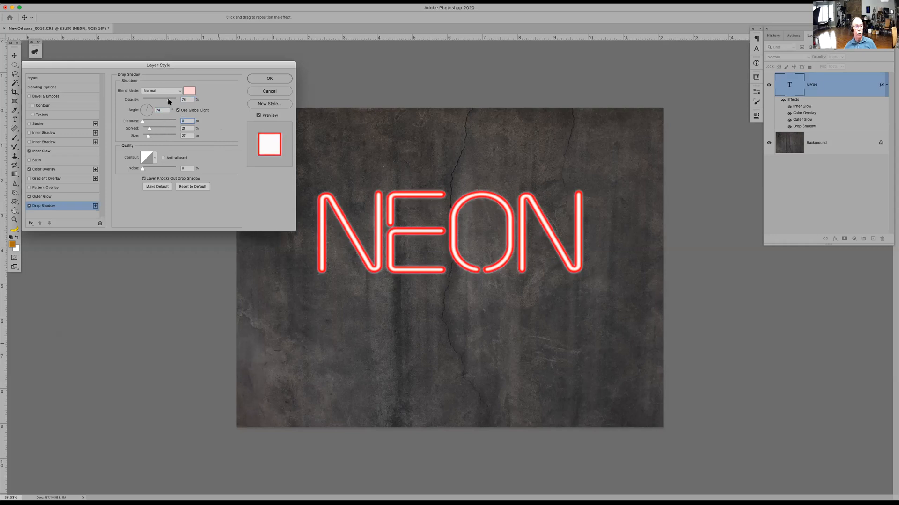
drag(168, 100, 179, 99)
mouse_move(148, 137)
mouse_down()
mouse_move(159, 137)
mouse_move(152, 140)
mouse_up()
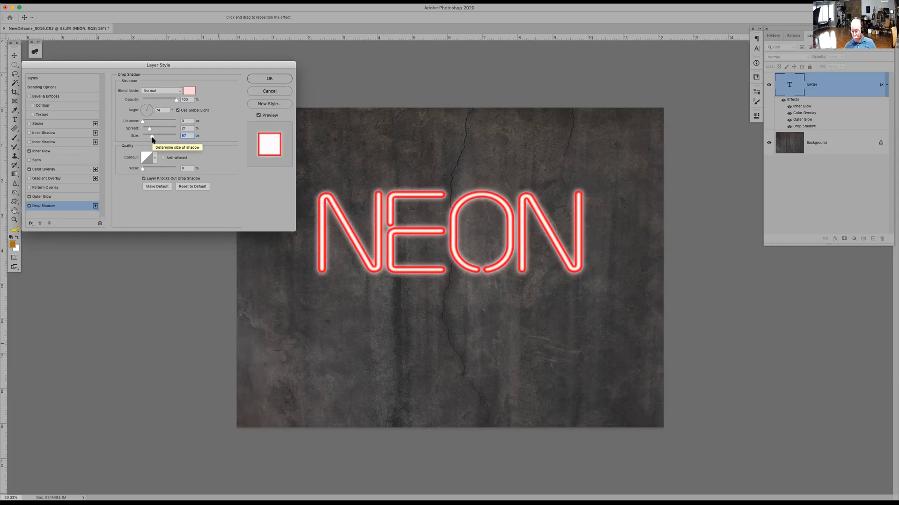
drag(152, 130, 149, 130)
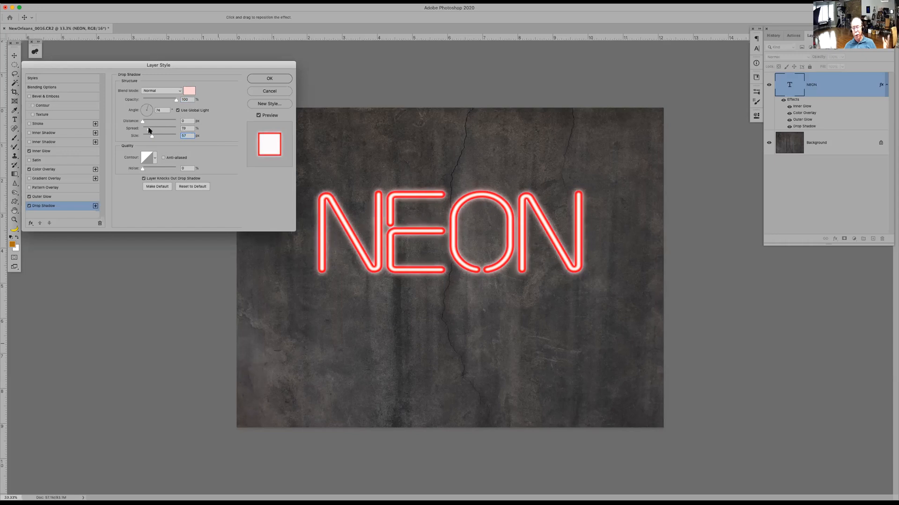
drag(149, 131, 149, 130)
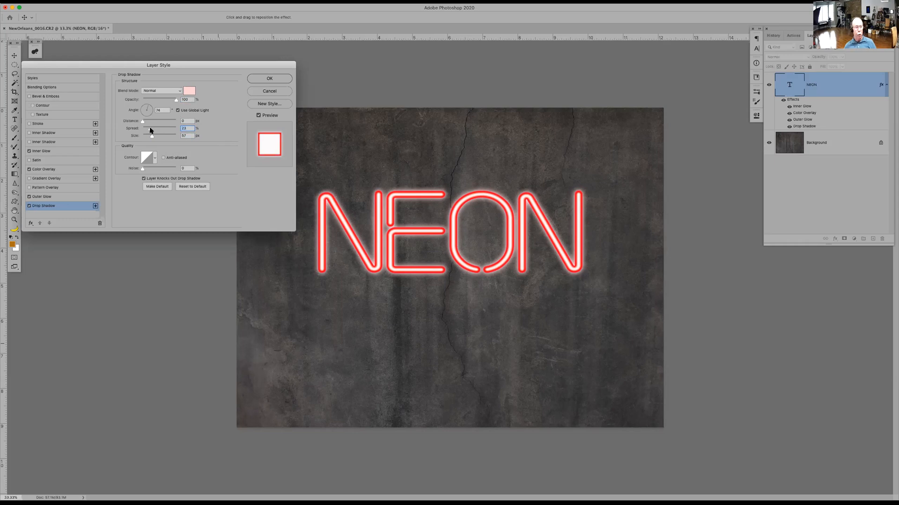
Step: Lower the Drop Shadow's opacity slightly from full strength, and apply the layer styles to the NEON text
drag(152, 136, 152, 138)
click(152, 138)
drag(172, 100, 170, 101)
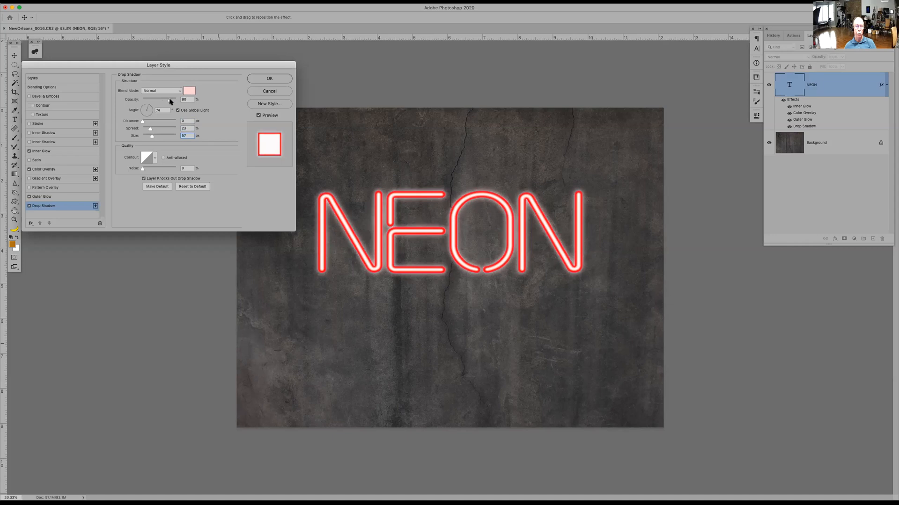
drag(171, 101, 173, 102)
click(265, 78)
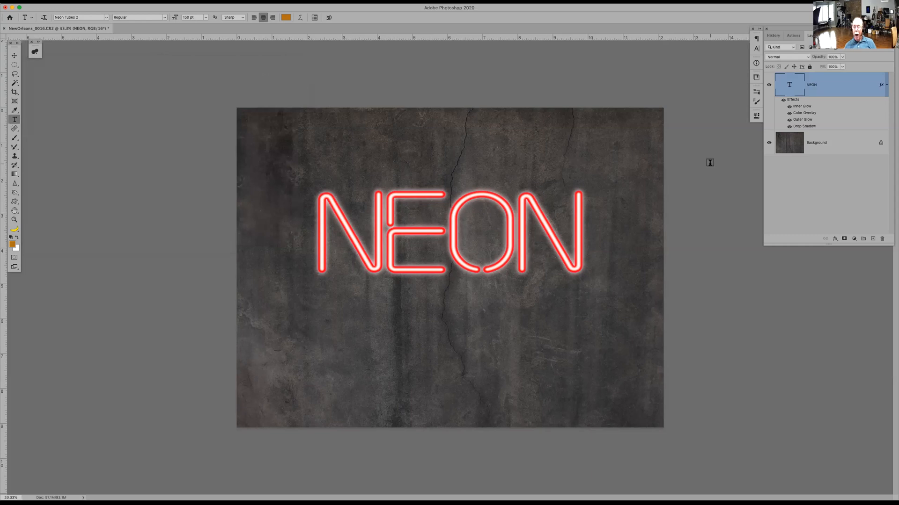
Step: On the Background layer, draw an elliptical marquee selection around the NEON text and centre it on the letters
drag(828, 145, 828, 145)
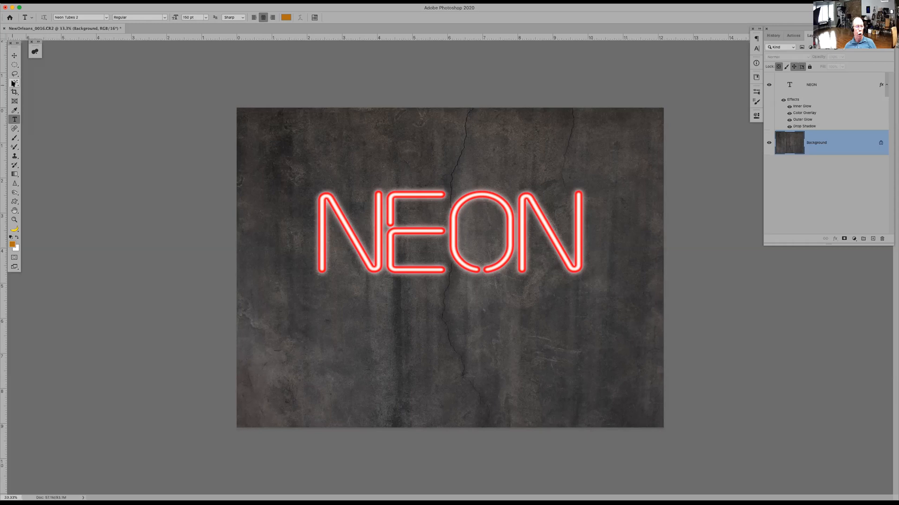
click(15, 66)
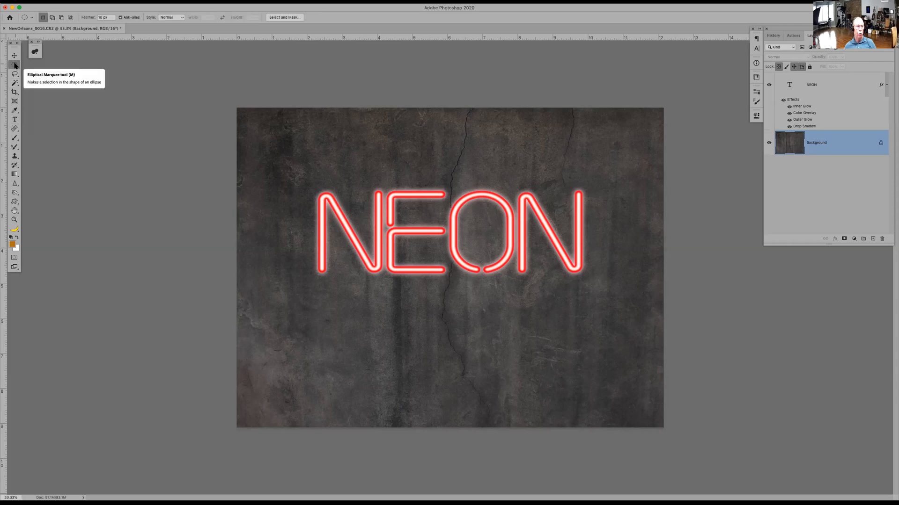
click(16, 65)
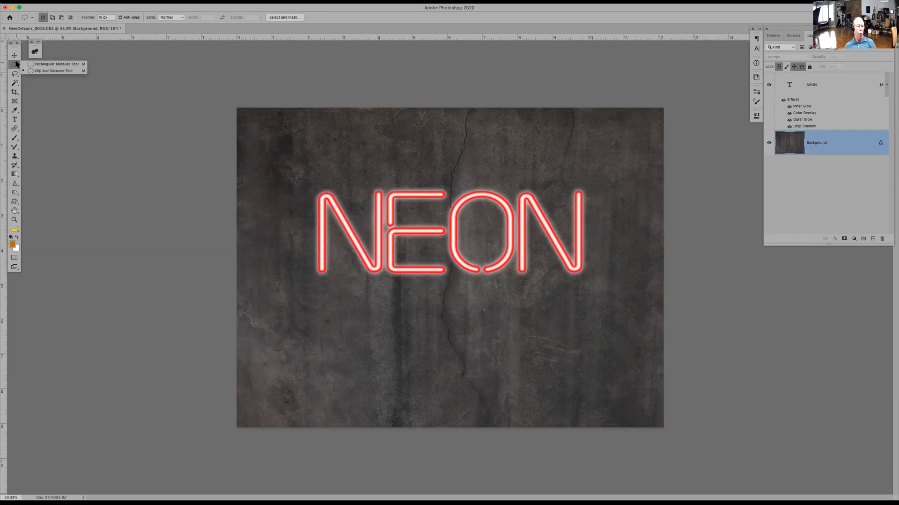
click(43, 71)
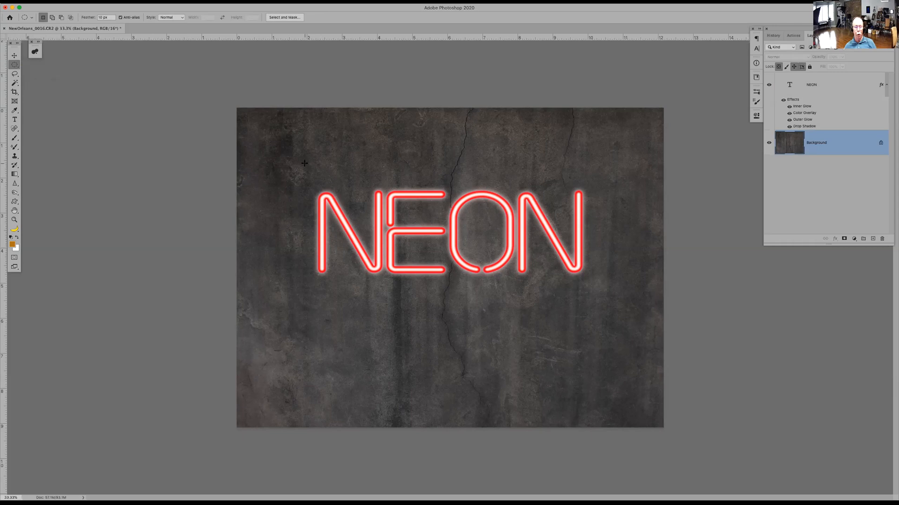
drag(304, 173, 636, 327)
drag(495, 266, 479, 249)
drag(109, 17, 96, 18)
text(250)
key(Return)
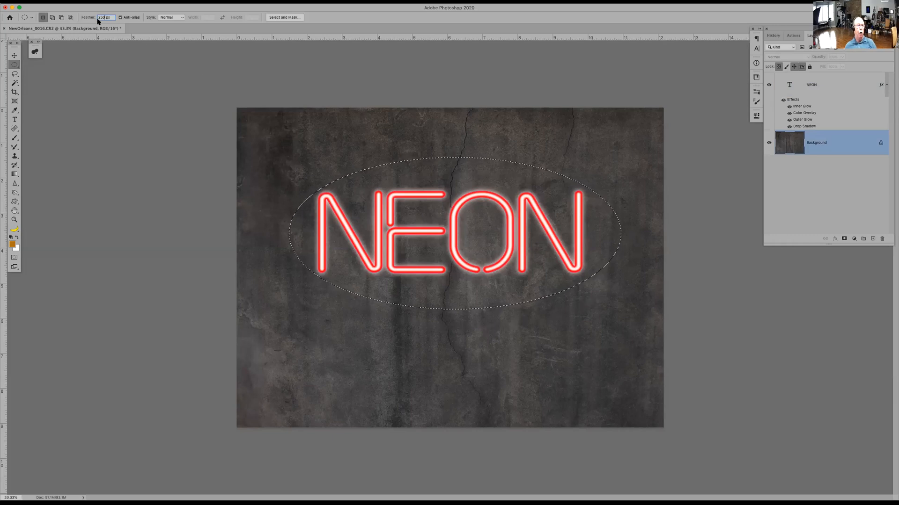
key(BackSpace)
text(10)
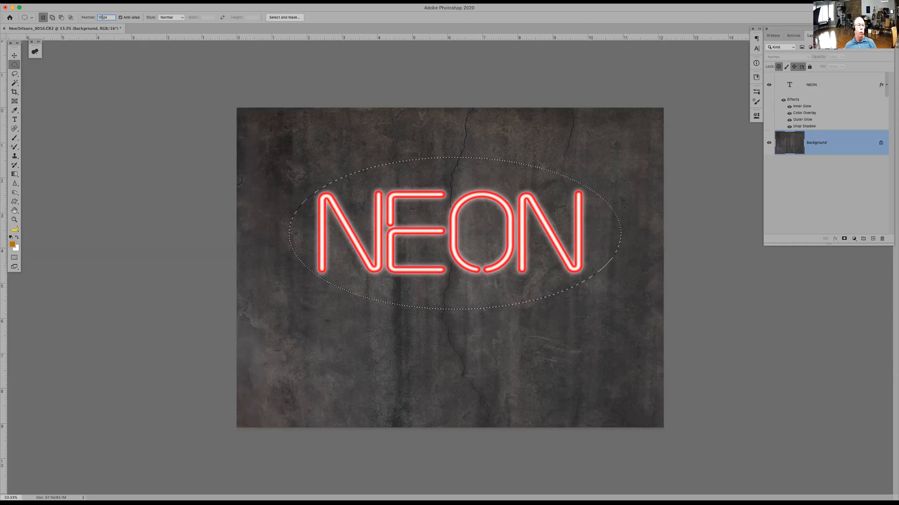
Step: Feather the existing elliptical selection with a radius of 300 pixels
click(144, 2)
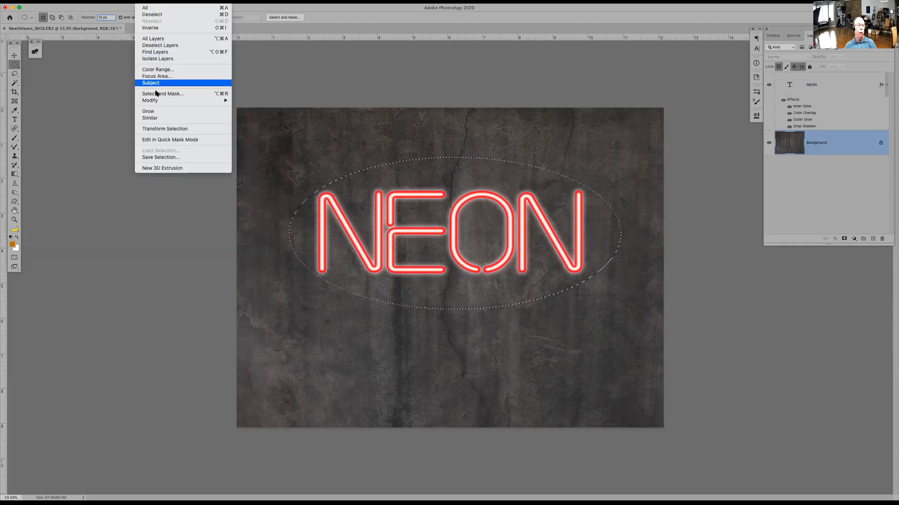
mouse_move(159, 104)
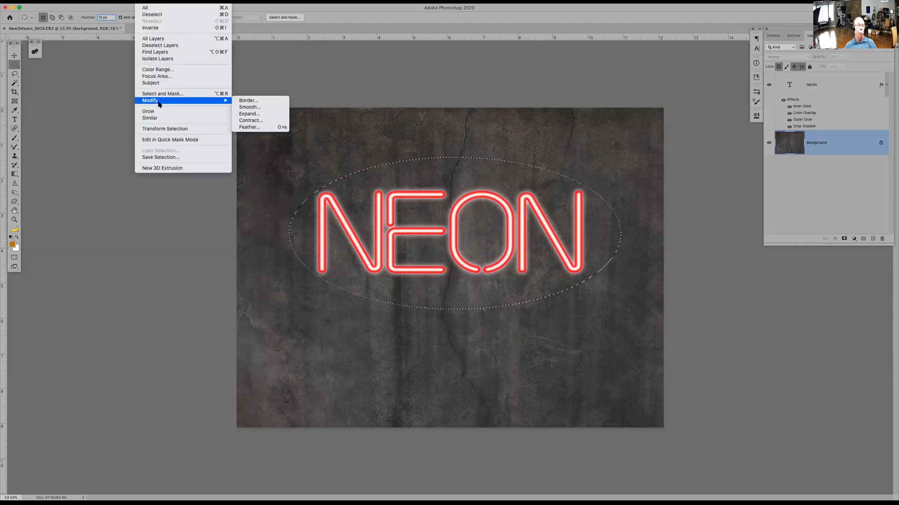
click(248, 127)
drag(444, 228, 566, 351)
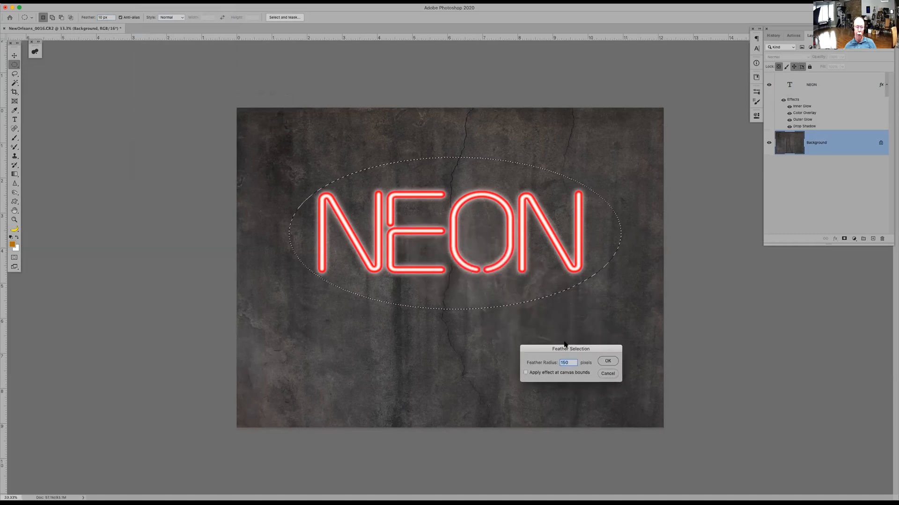
text(300)
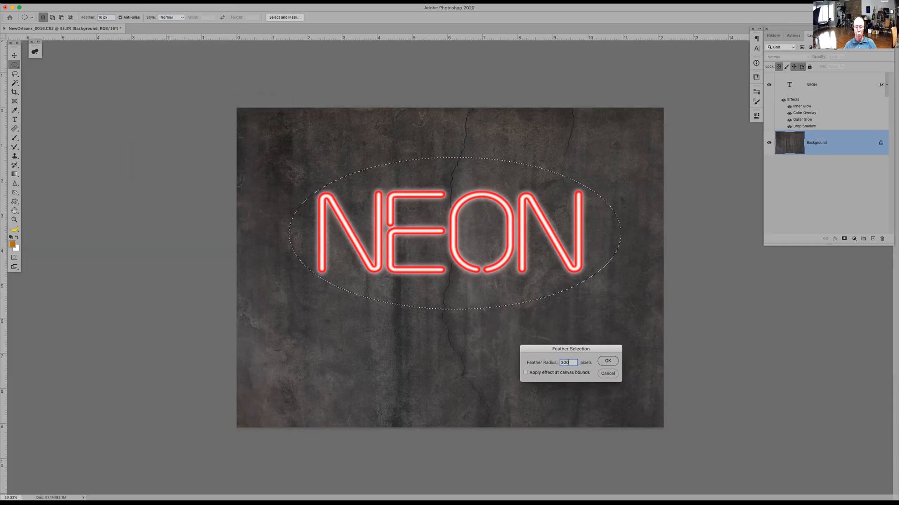
key(Return)
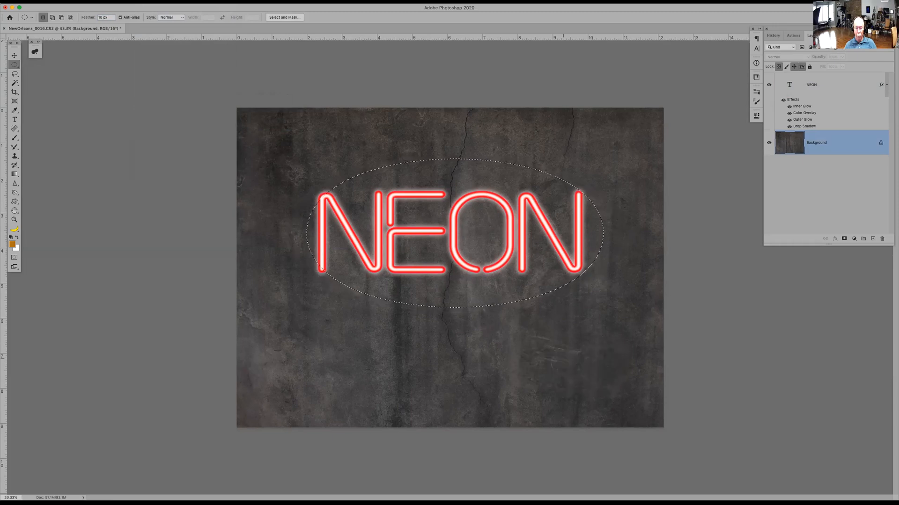
Step: Feather the elliptical selection a second time to soften its edge further
click(145, 1)
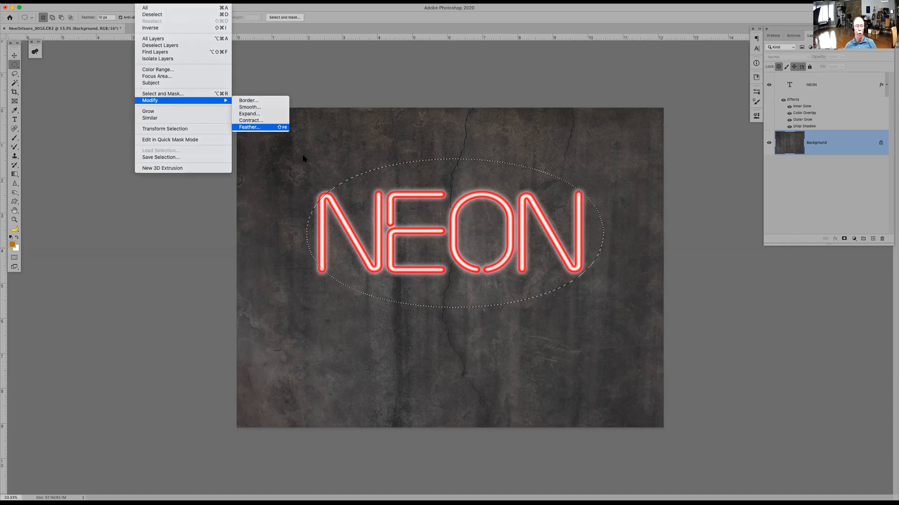
key(Return)
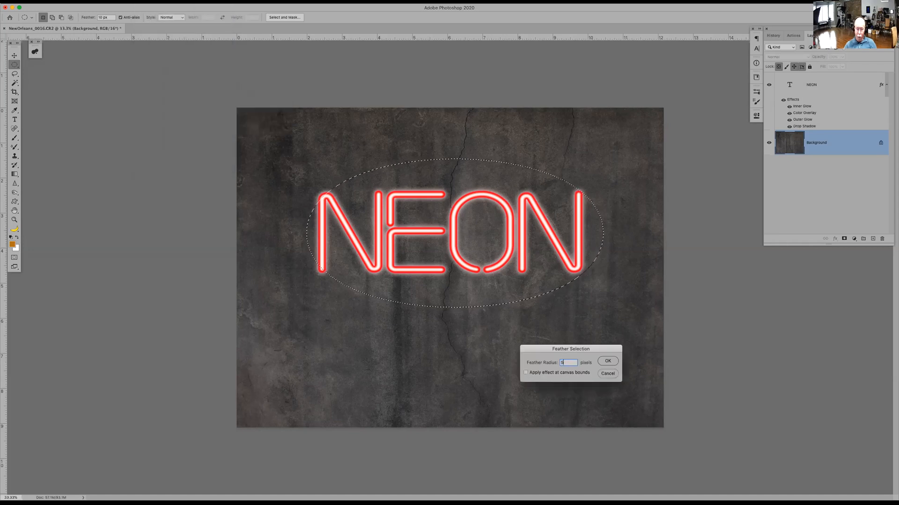
key(Return)
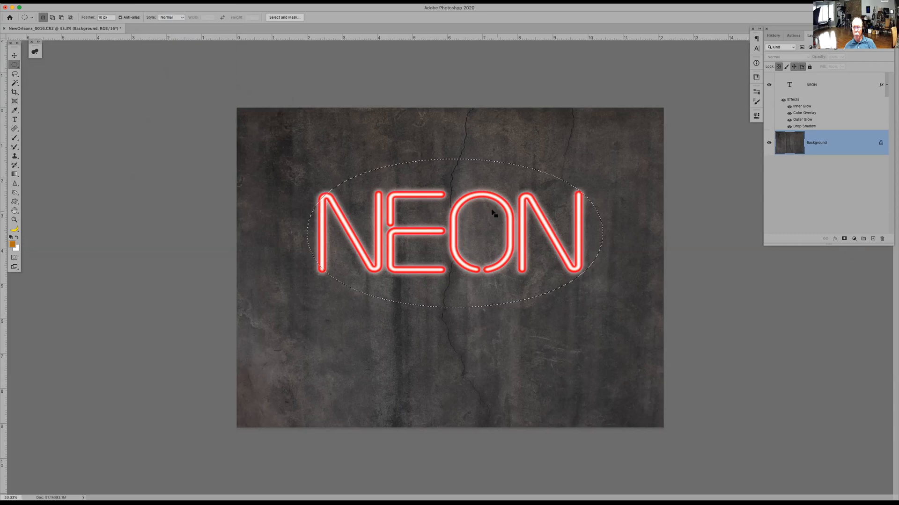
Step: Add a Curves adjustment masked by the feathered selection, and brighten the wall by raising the RGB curve from input 142 to output 204
click(853, 239)
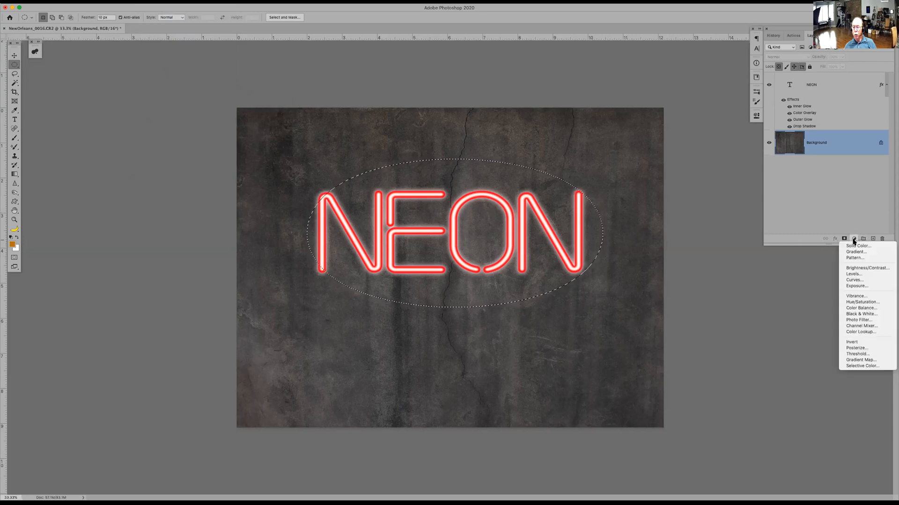
click(859, 279)
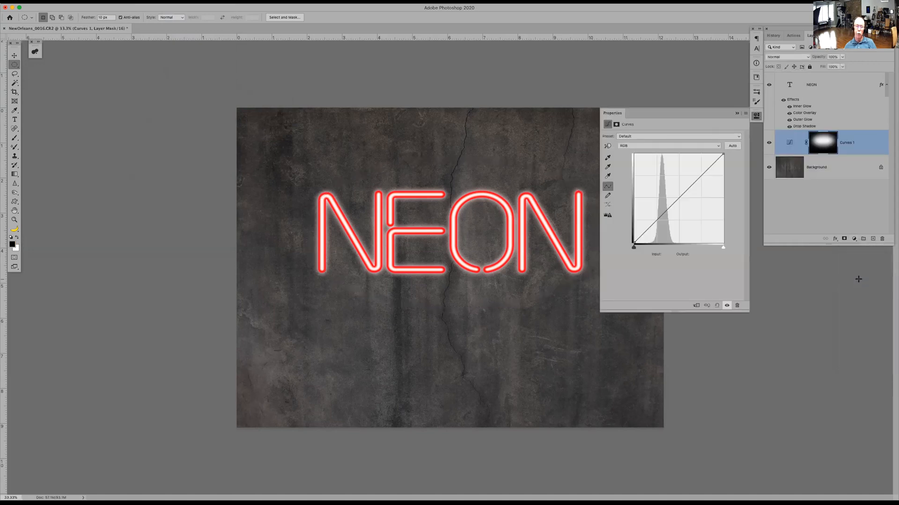
click(681, 193)
drag(681, 194, 684, 172)
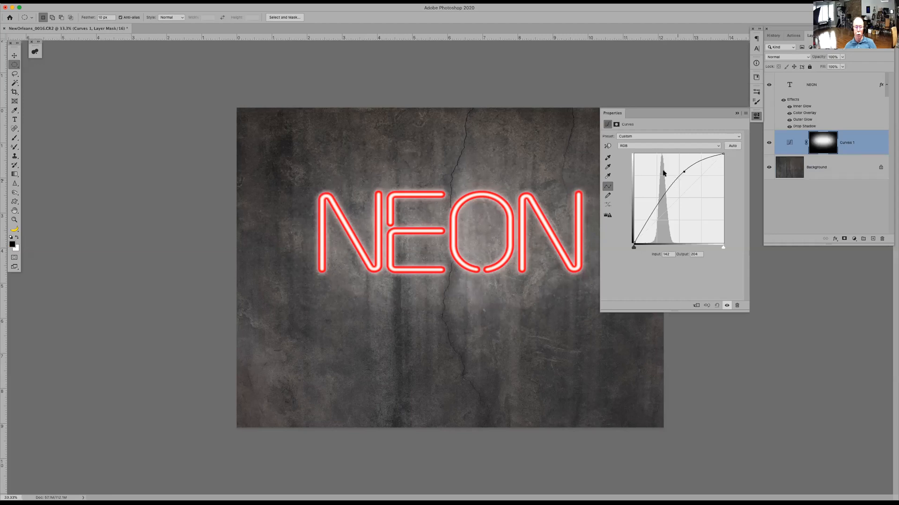
Step: Tint the brightened wall reddish by raising the midpoint of the Red channel curve from input 128 to about output 160
click(715, 147)
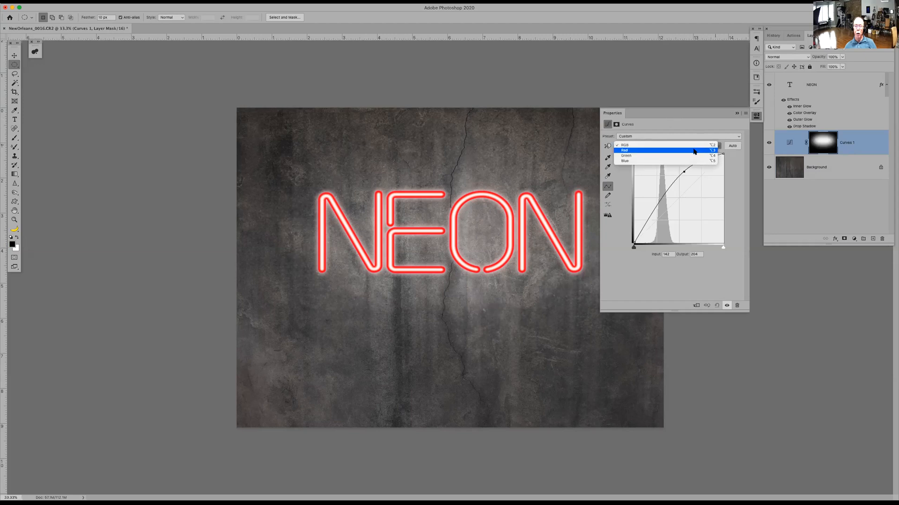
click(694, 152)
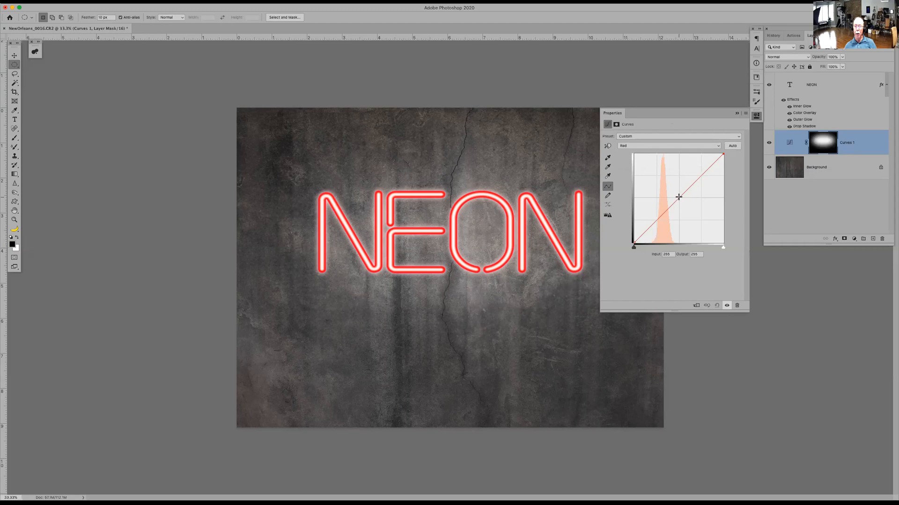
drag(679, 197, 679, 188)
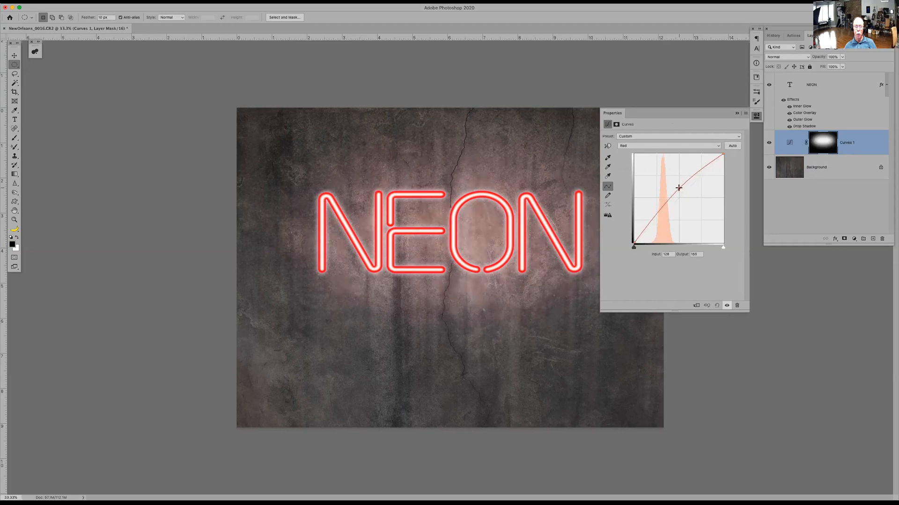
click(737, 113)
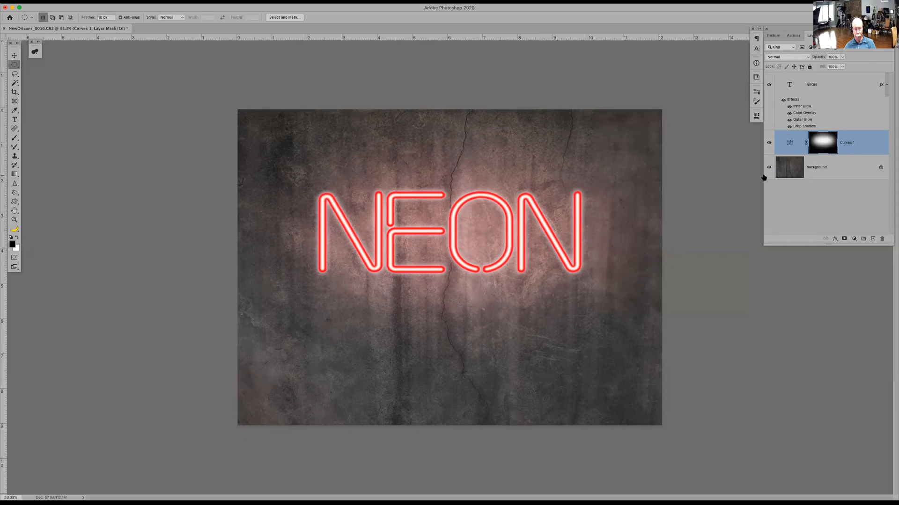
Step: Preview the neon sign image in full-screen mode and return to the standard screen mode
key(f)
key(f)
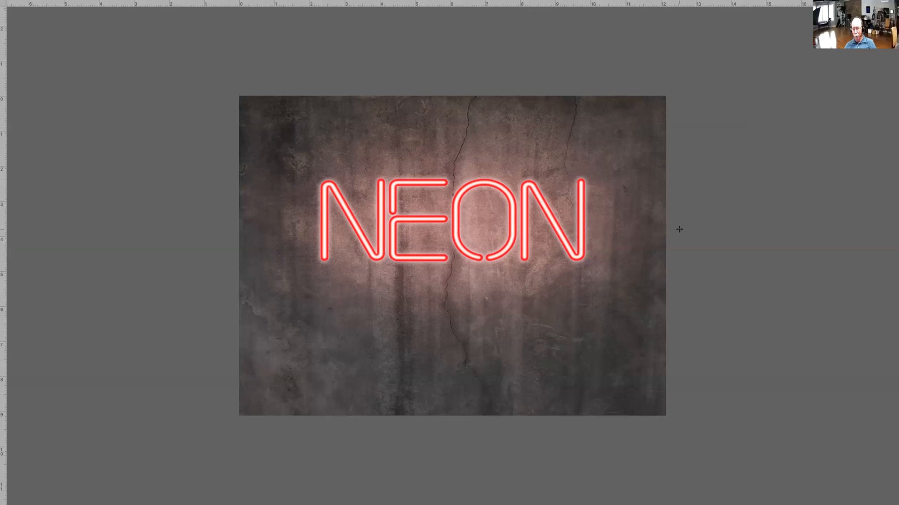
key(f)
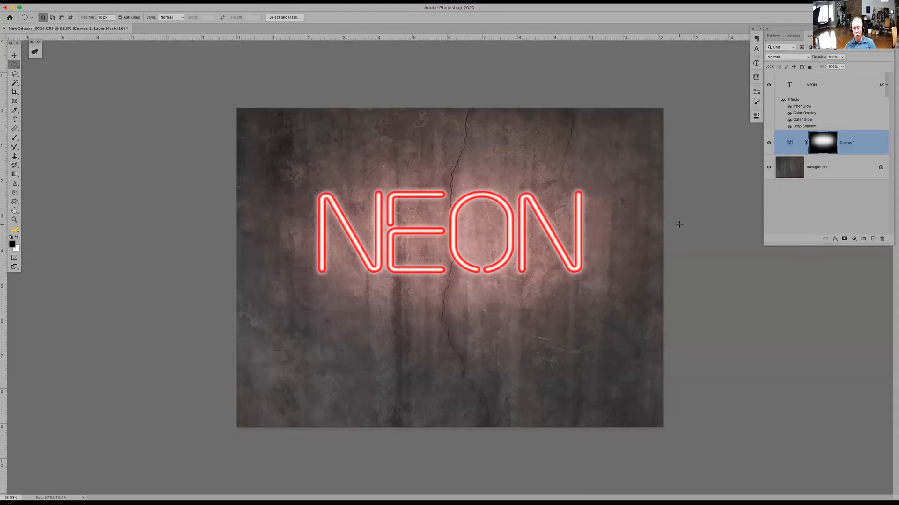
Step: Replace the NEON text with a person's first name in capitals, and commit the text edit
key(t)
click(430, 231)
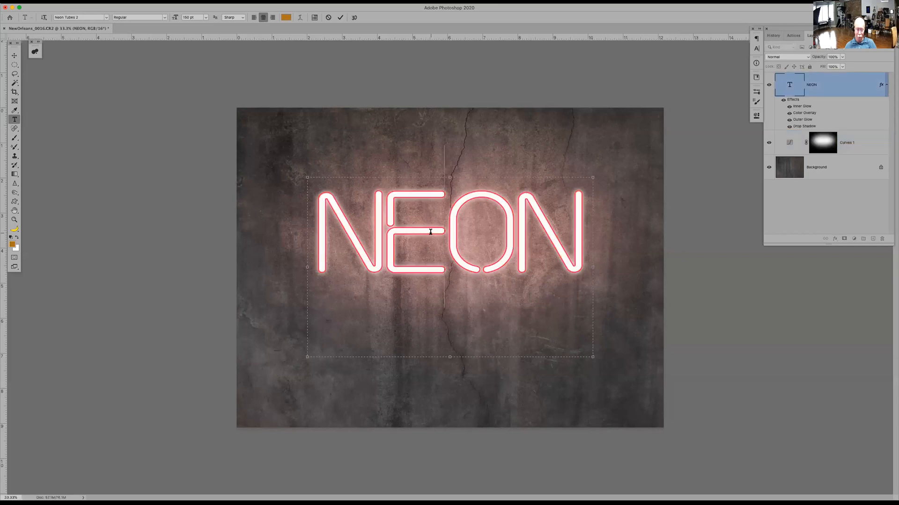
key(super+a)
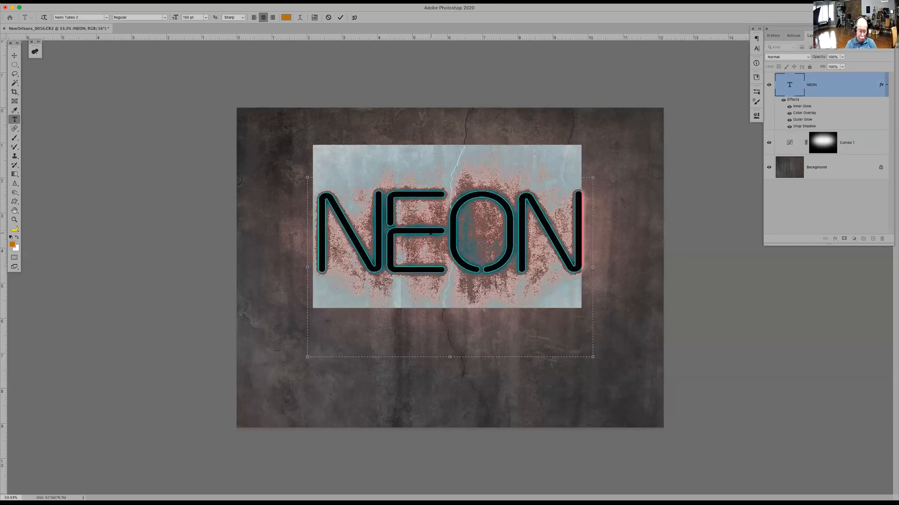
text(MIKE)
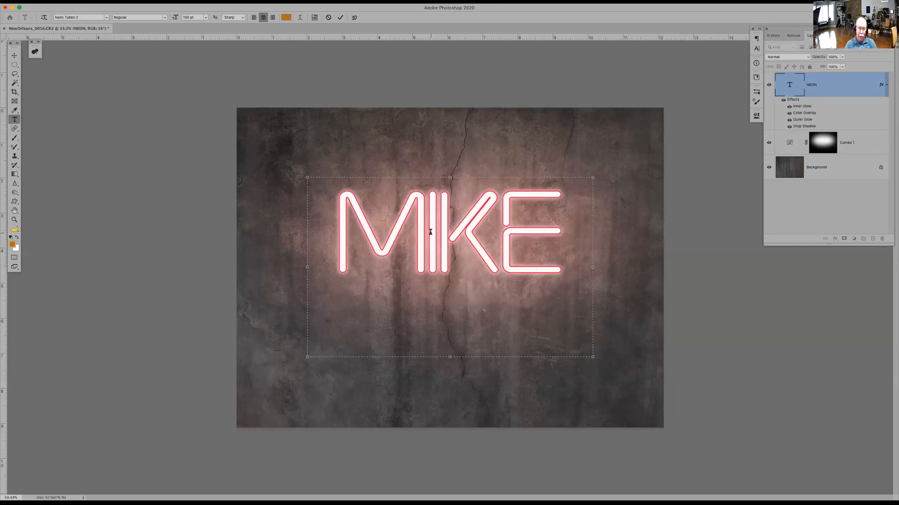
key(super+Return)
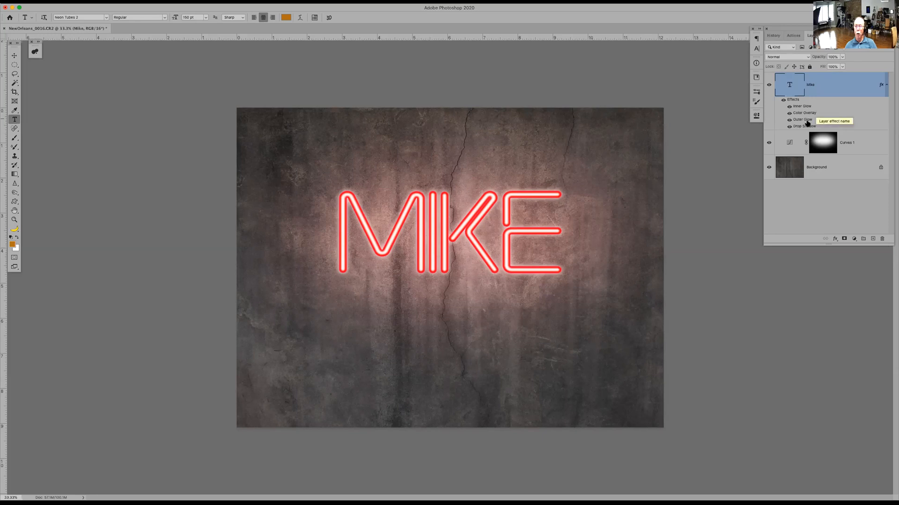
Step: Open the text layer's styles and vary the Outer Glow and Inner Glow opacities, leaving both at 100%
double_click(806, 120)
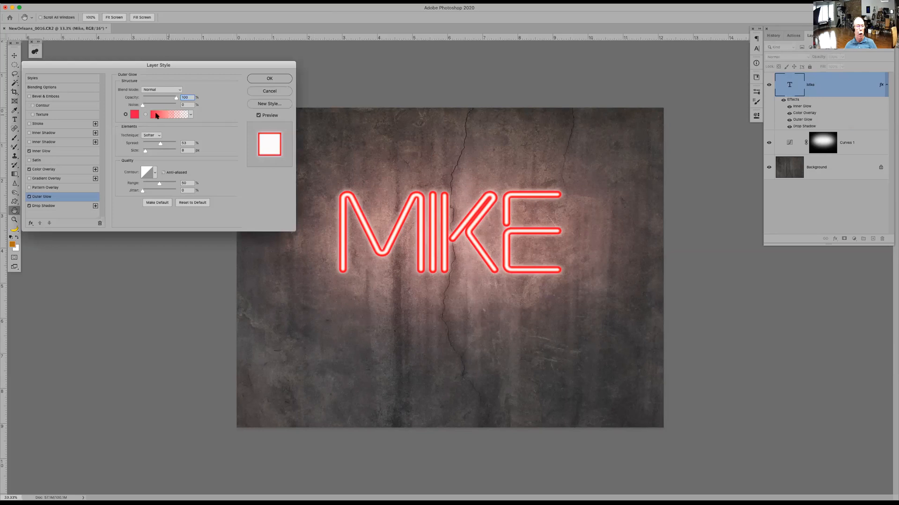
click(163, 98)
mouse_move(163, 97)
mouse_down()
mouse_move(150, 97)
mouse_move(180, 97)
mouse_up()
click(51, 150)
click(161, 98)
drag(161, 98, 201, 104)
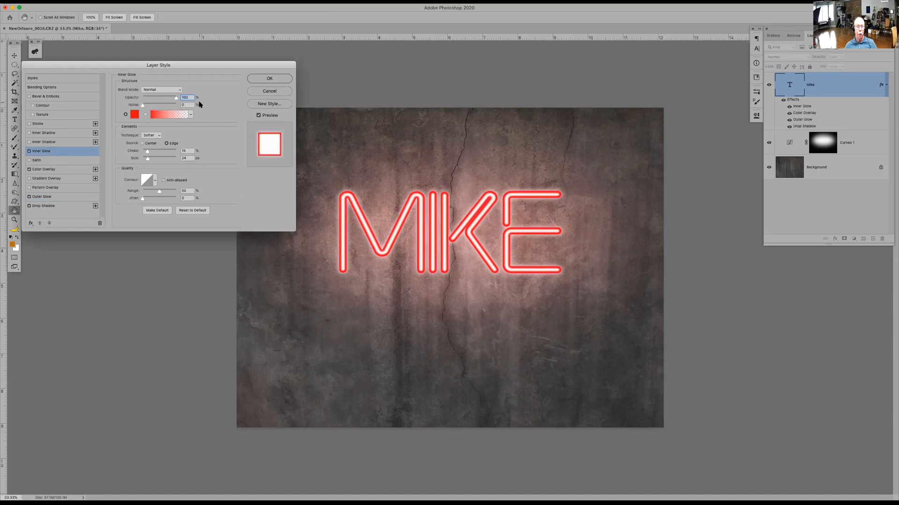
Step: Vary the Color Overlay opacity and leave it at full strength, and raise the Drop Shadow opacity to its maximum
click(64, 170)
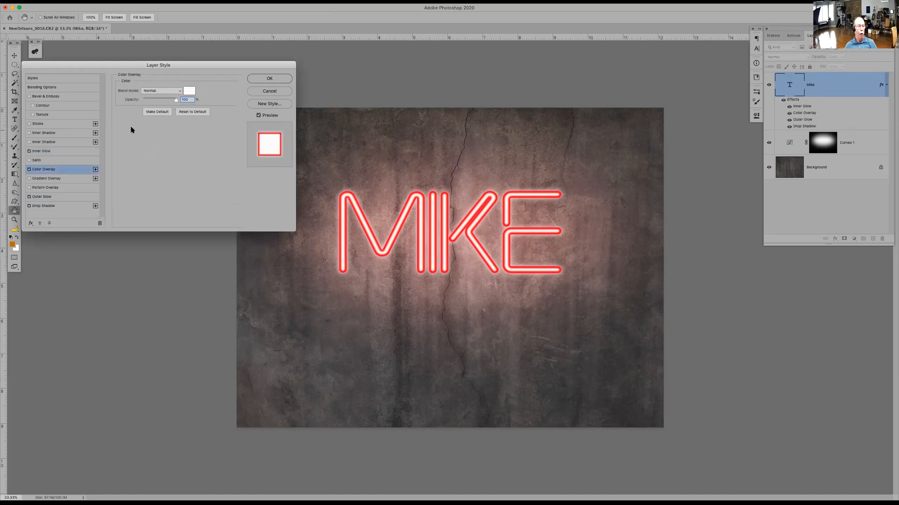
drag(161, 101, 181, 102)
click(49, 206)
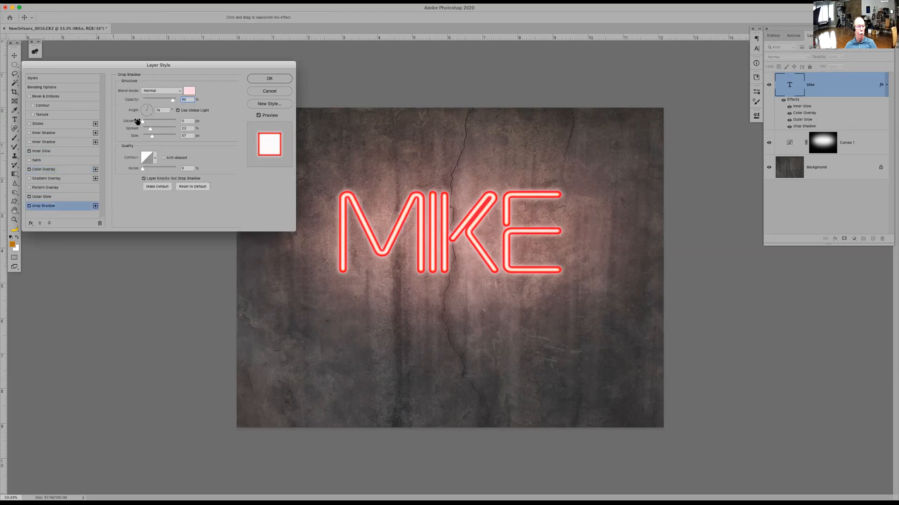
drag(165, 101, 189, 103)
Step: Adjust the Inner Glow size slightly, set the Outer Glow spread to 32%, and apply the layer styles
click(56, 151)
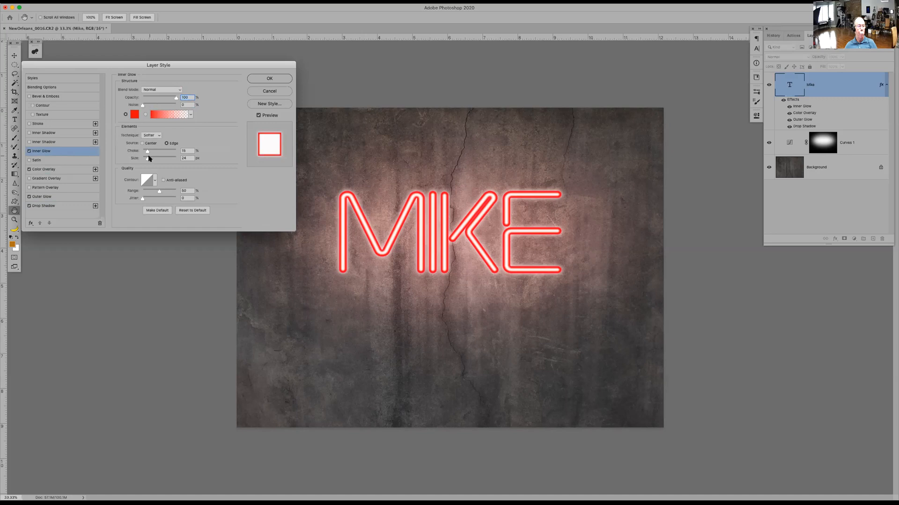
mouse_move(149, 160)
mouse_down()
mouse_move(165, 159)
mouse_move(149, 160)
mouse_up()
click(56, 198)
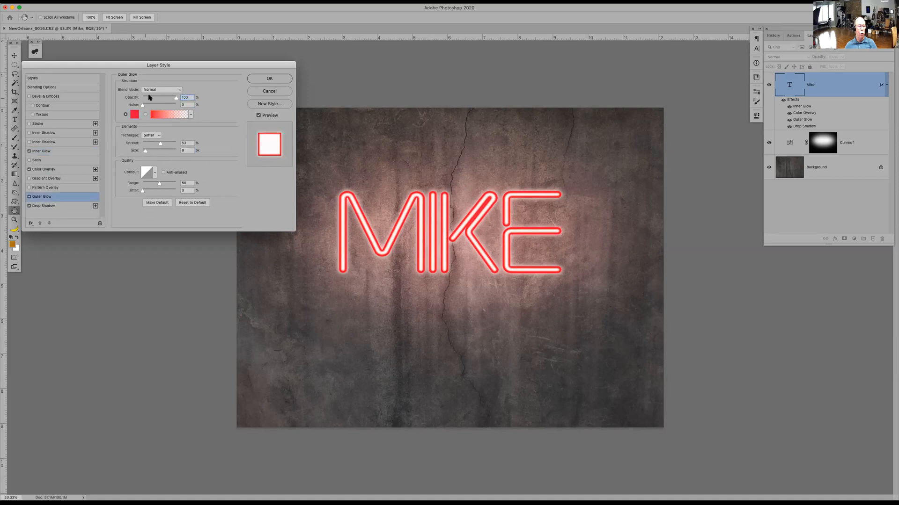
mouse_move(163, 144)
mouse_down()
mouse_move(143, 145)
mouse_move(154, 146)
mouse_up()
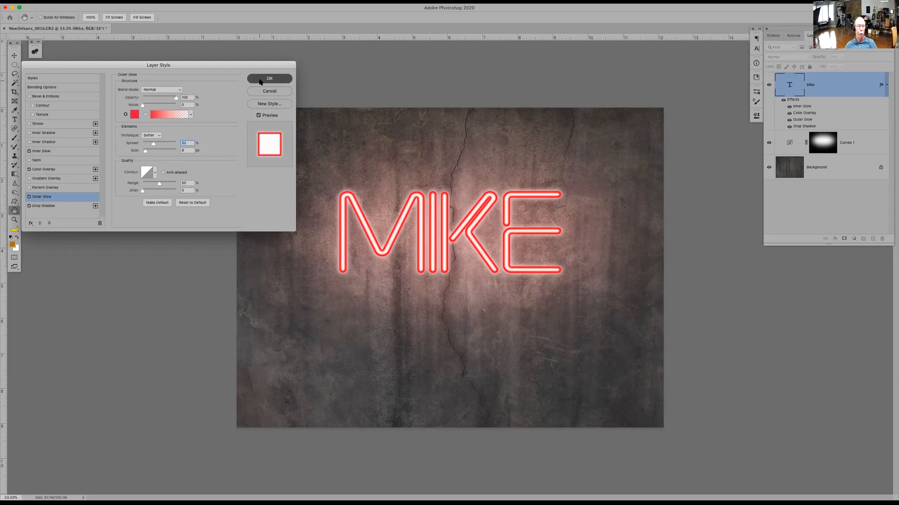
click(261, 82)
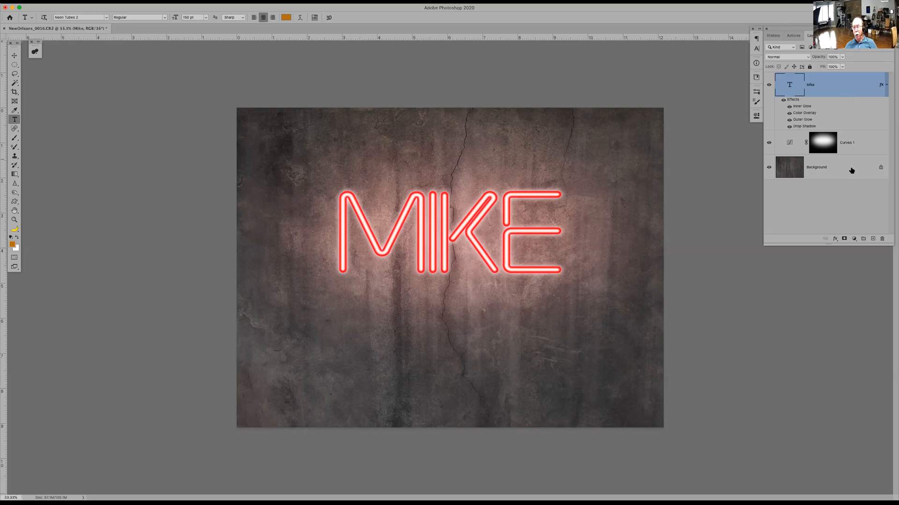
Step: Add a Hue/Saturation adjustment above the text layer with Hue at -153, and view the recoloured sign full screen without panels
click(854, 239)
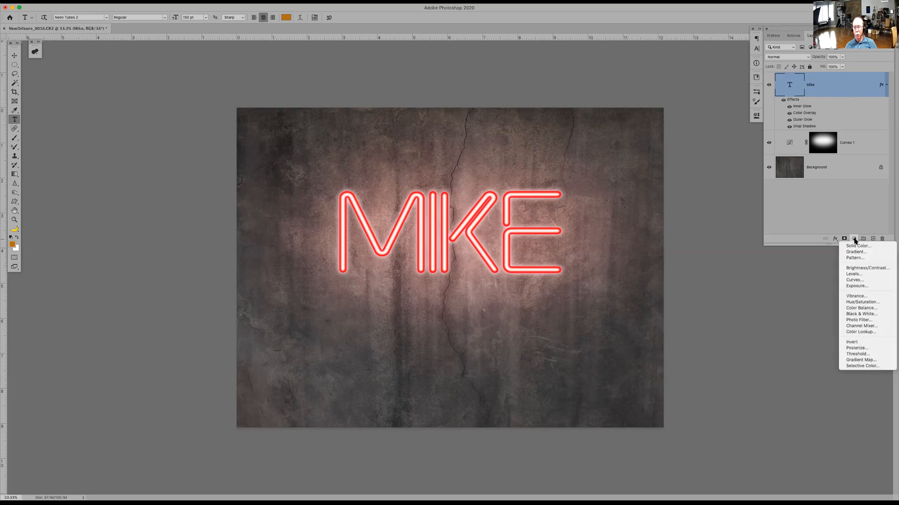
click(860, 303)
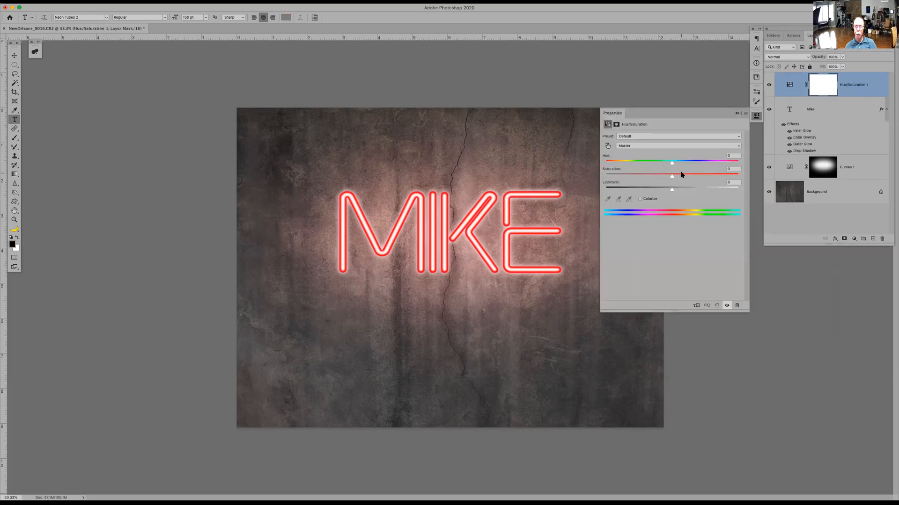
drag(672, 163, 613, 165)
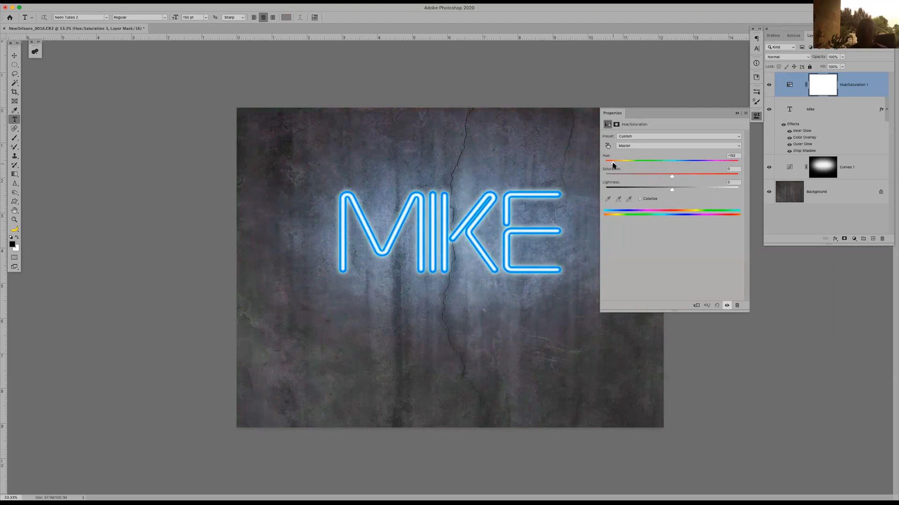
click(736, 114)
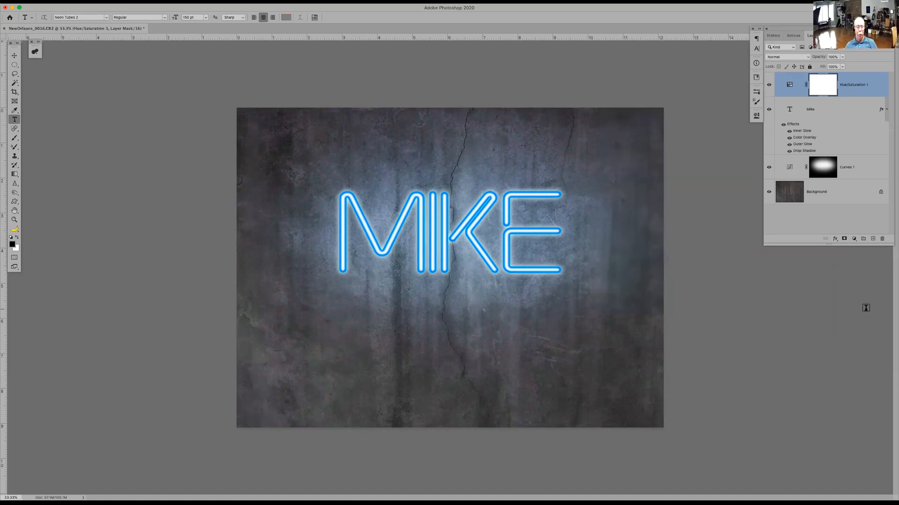
key(f)
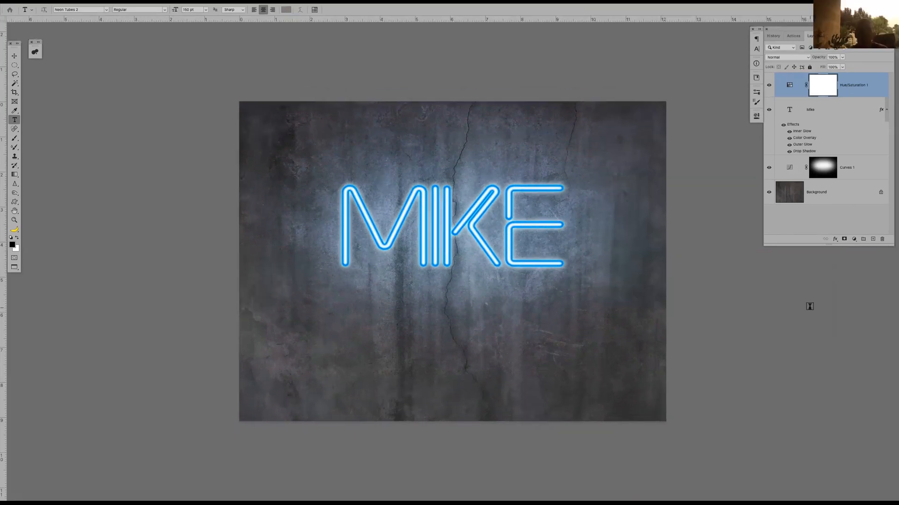
key(ctrl+0)
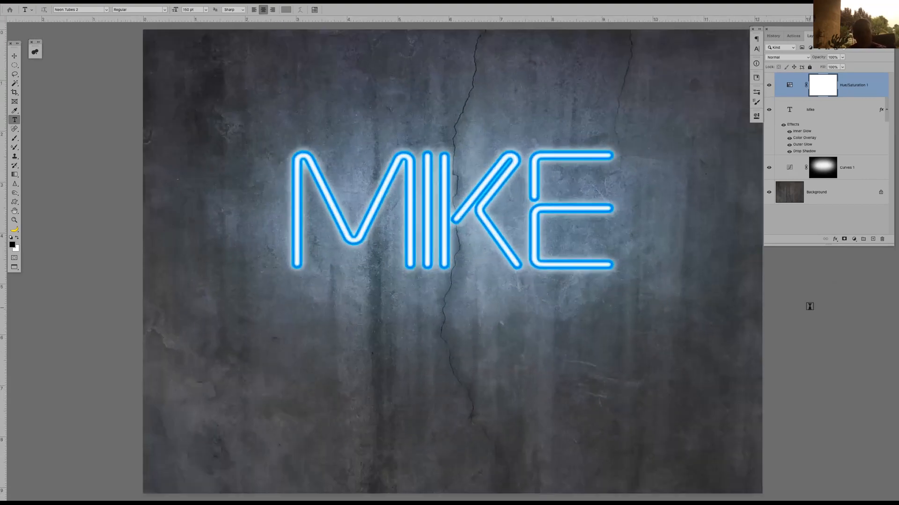
key(Tab)
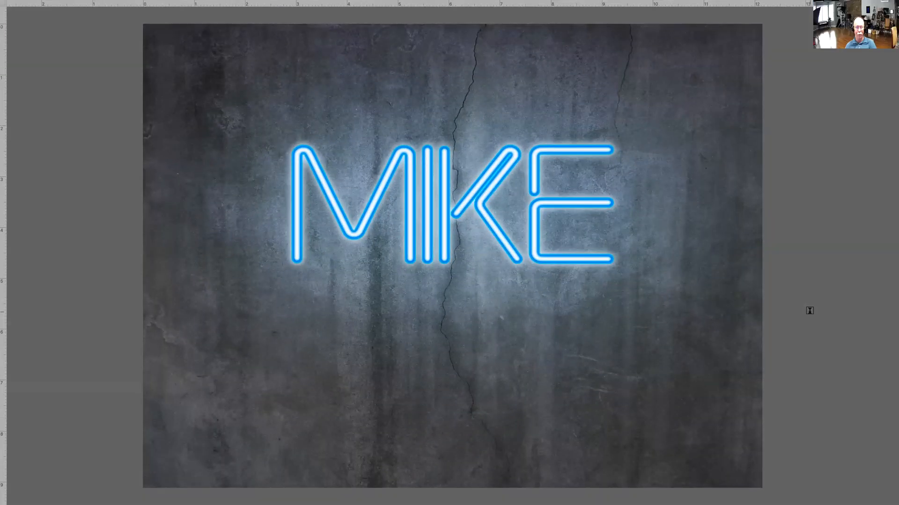
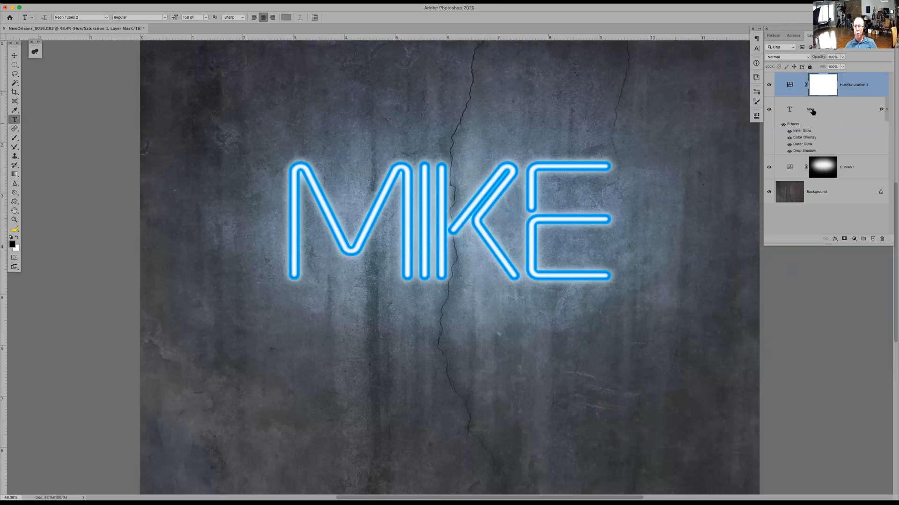
Step: Stamp all visible layers into a merged layer above the Hue/Saturation adjustment
click(841, 108)
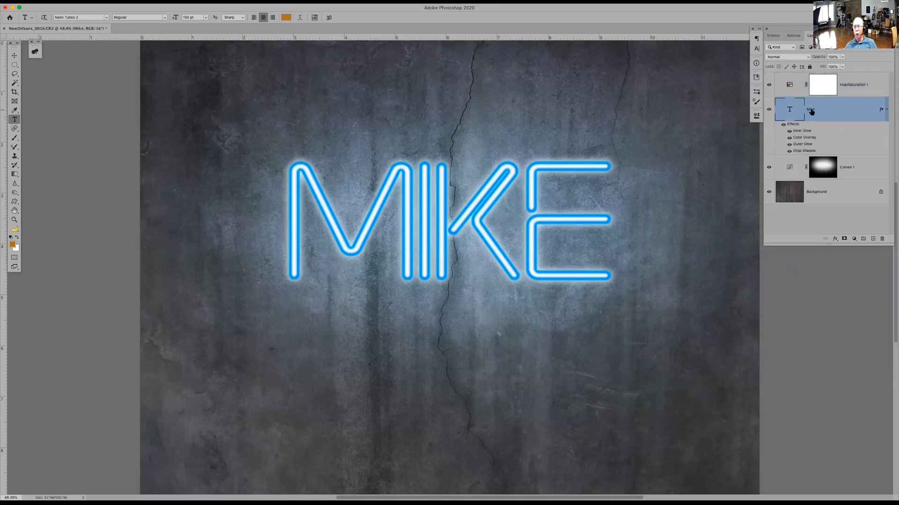
click(859, 86)
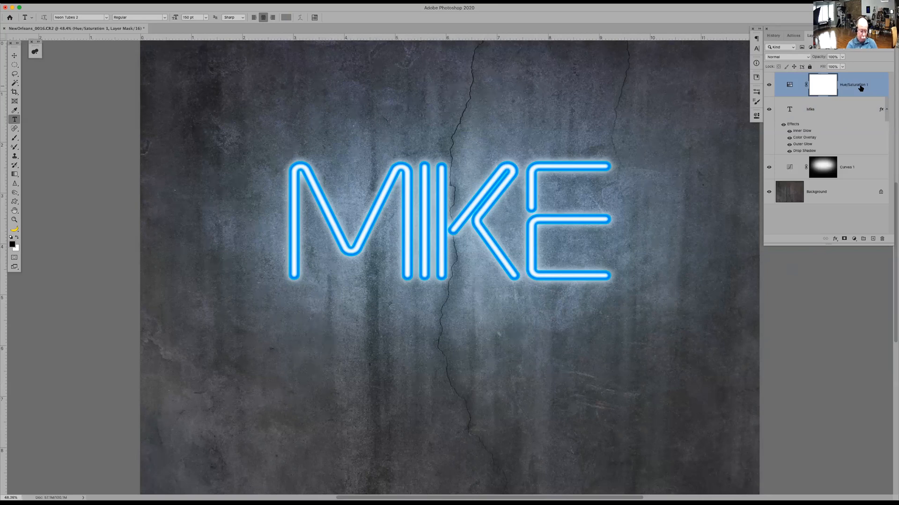
key(super+alt+shift+e)
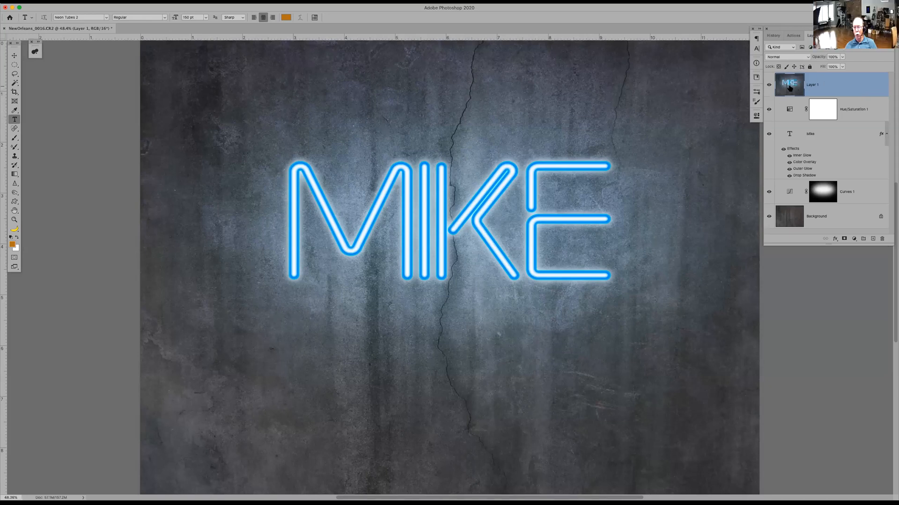
Step: Add a second Hue/Saturation adjustment above the merged layer and shift its hue so the sign turns deep blue
click(854, 239)
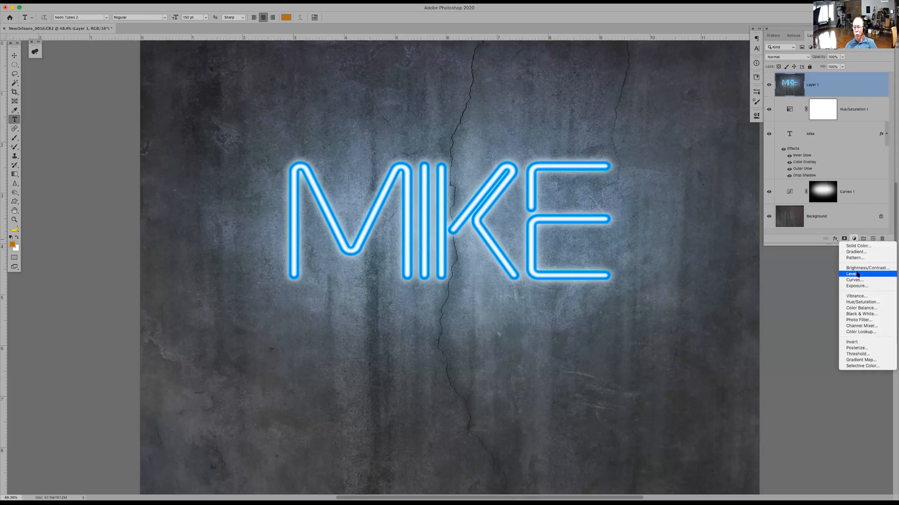
click(860, 302)
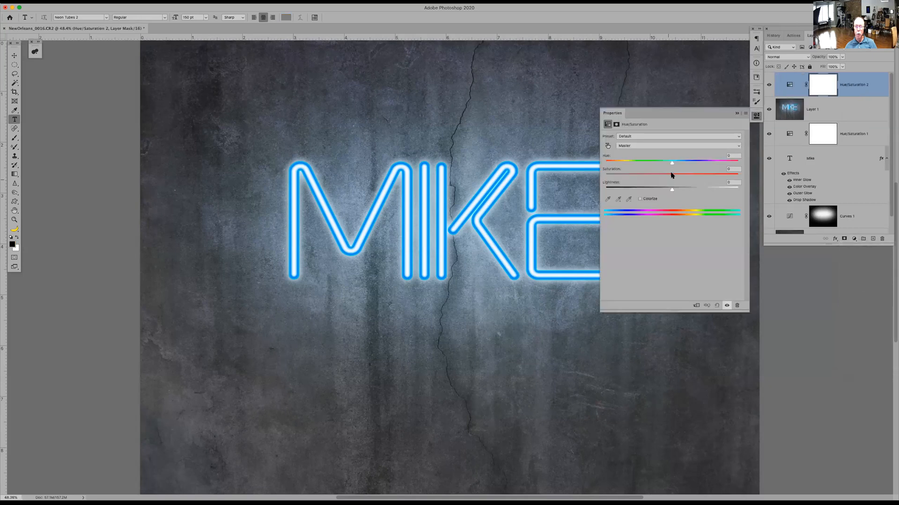
drag(671, 162, 689, 163)
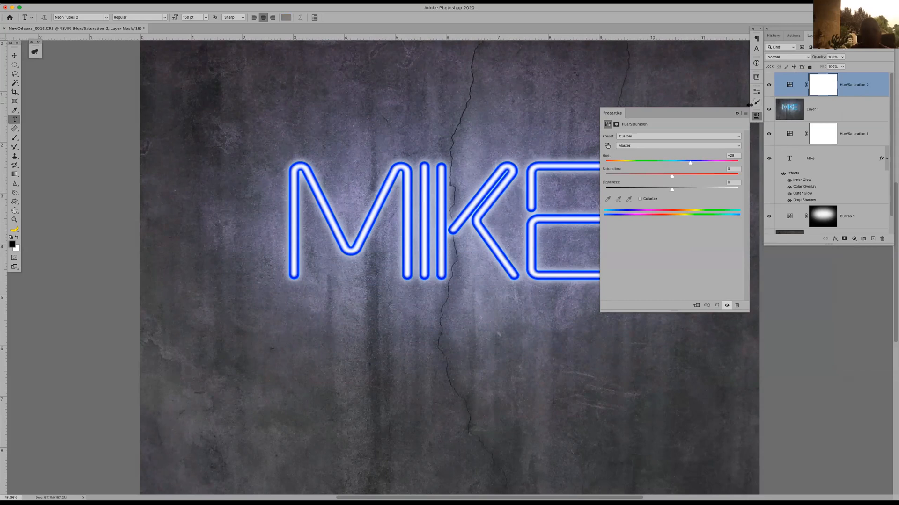
click(737, 115)
Step: Delete the second Hue/Saturation adjustment and the merged layer, and stamp the visible layers into a fresh merged layer on top
drag(877, 90, 881, 238)
drag(851, 90, 883, 239)
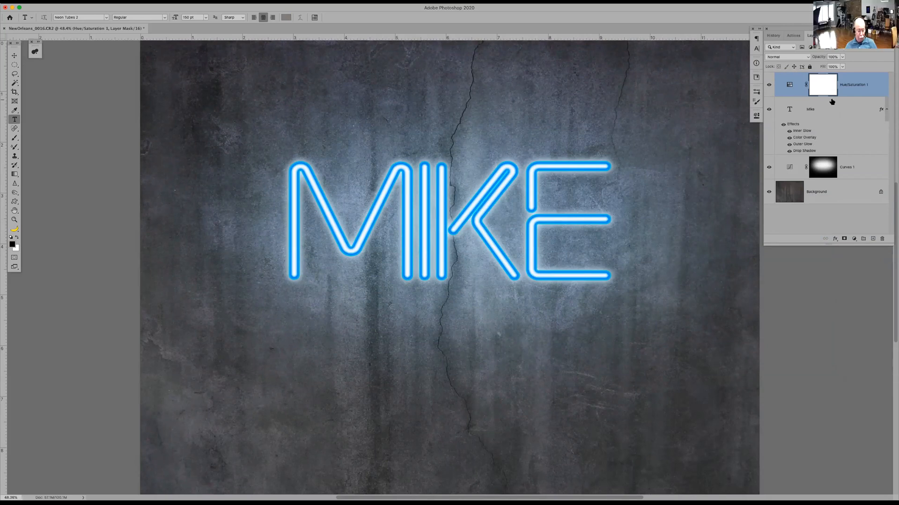
key(alt+shift+super+e)
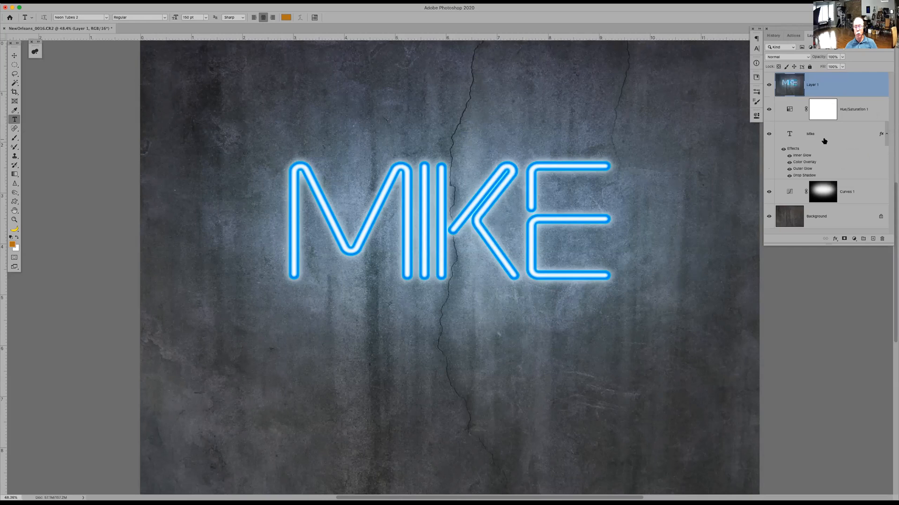
Step: Remove the third letter from the editable neon text, and hide the merged layer above it
click(439, 206)
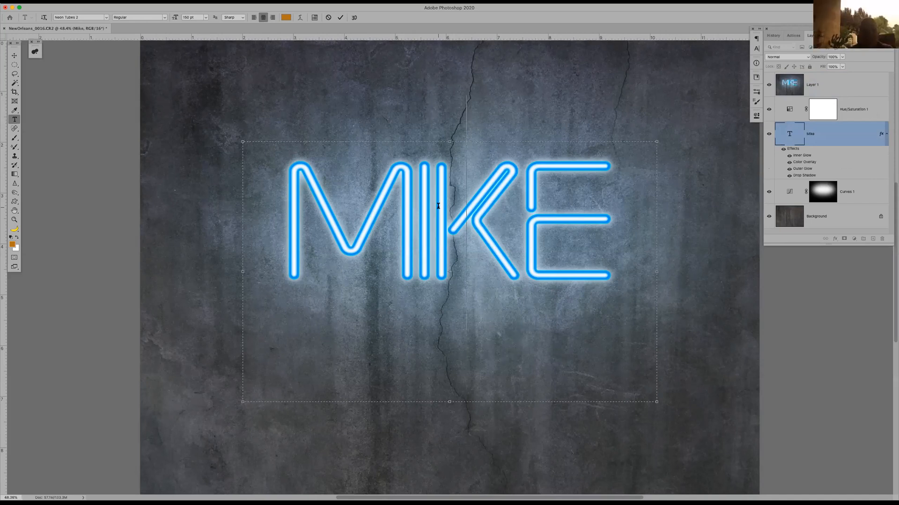
click(438, 206)
key(Right)
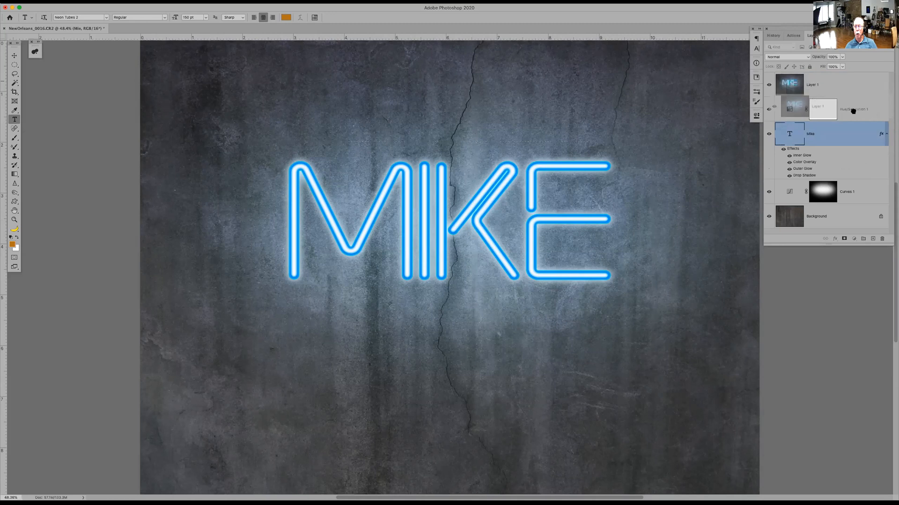
click(827, 87)
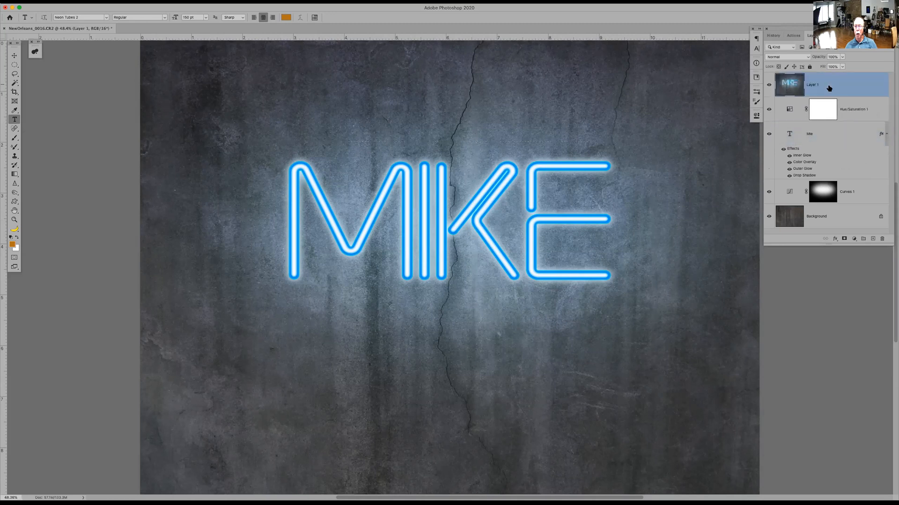
click(769, 85)
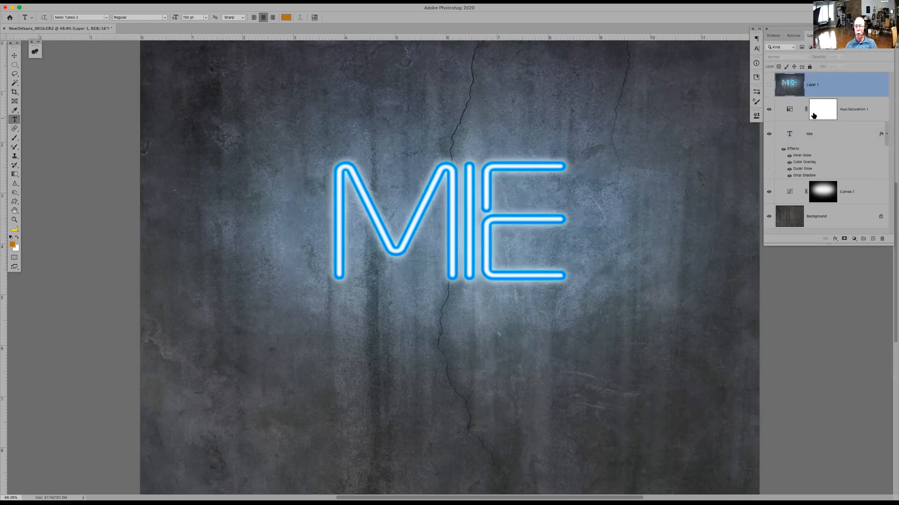
Step: Change the neon text to MILK and commit the text edit
click(811, 131)
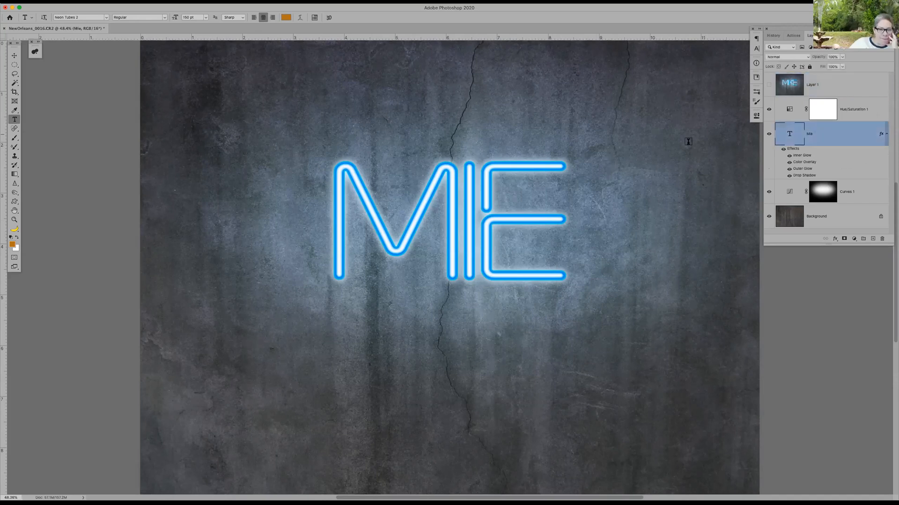
click(475, 218)
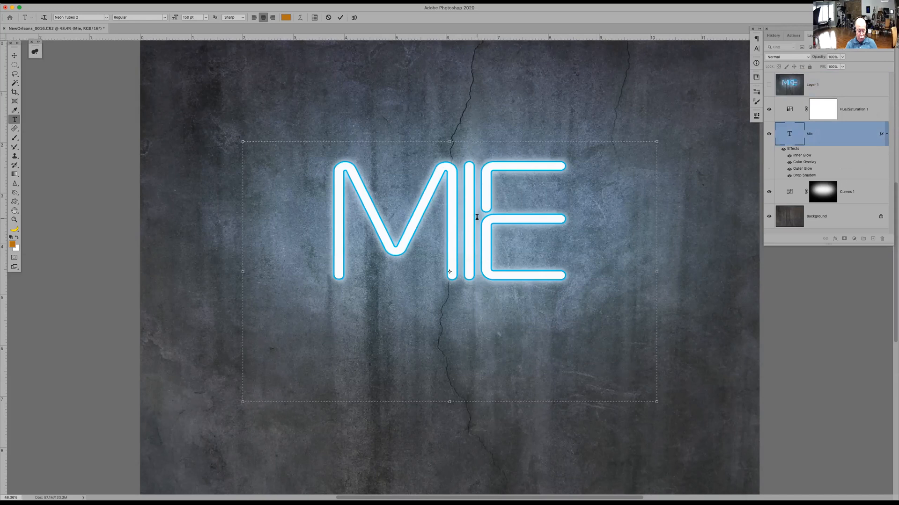
text(l)
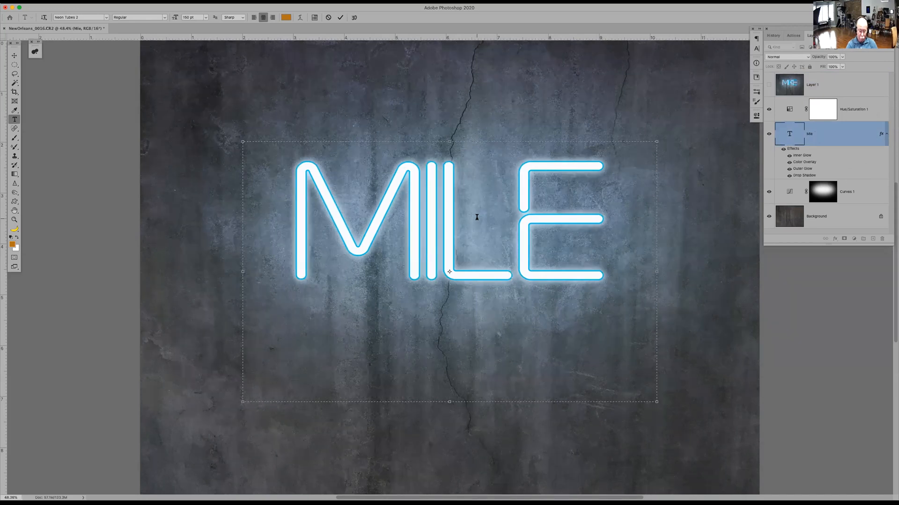
text(k)
key(Delete)
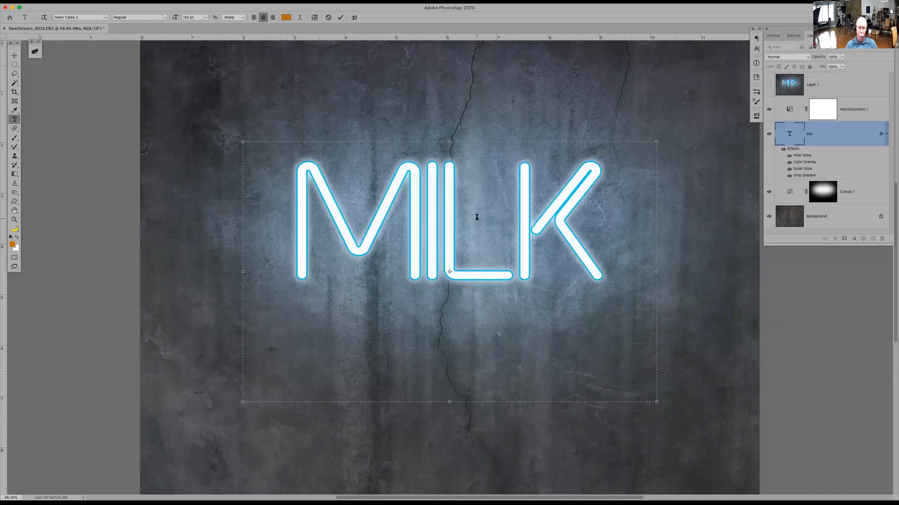
key(super+Return)
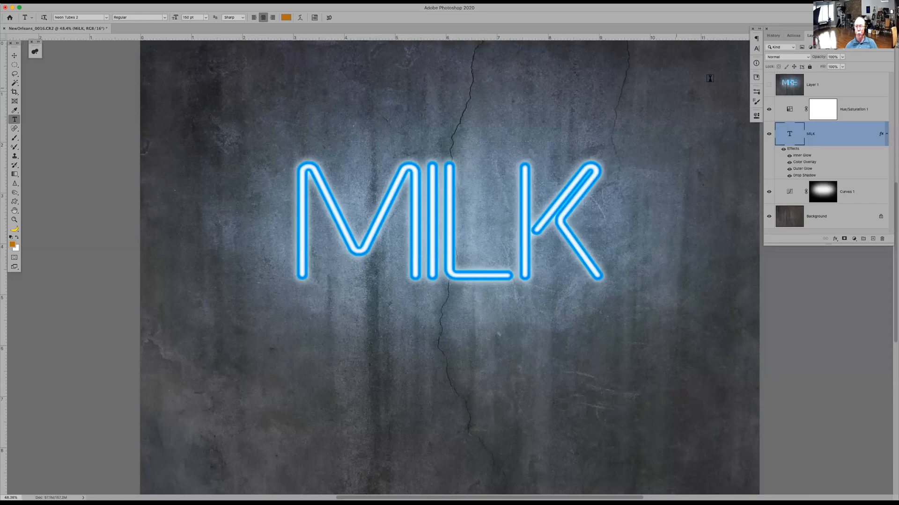
Step: Show the merged layer again and move the MILK text layer to the top of the layer stack
click(767, 86)
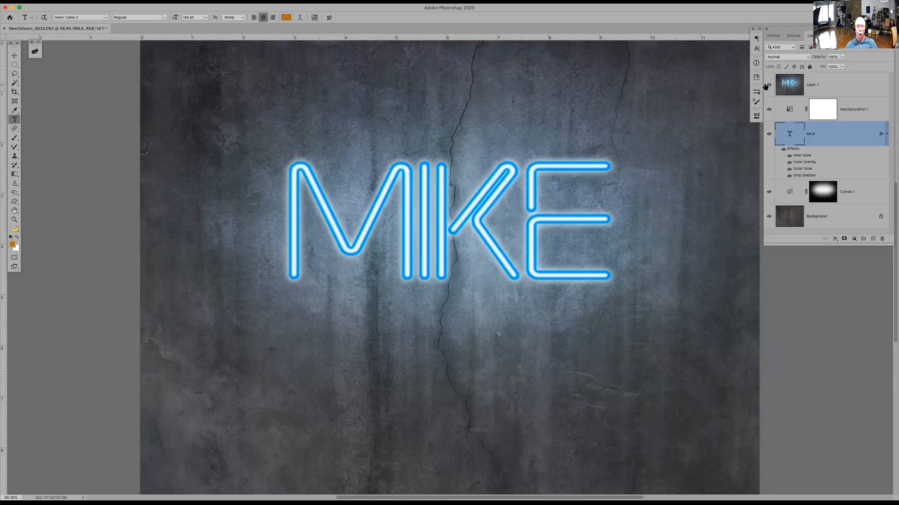
drag(841, 133, 828, 72)
drag(833, 133, 825, 80)
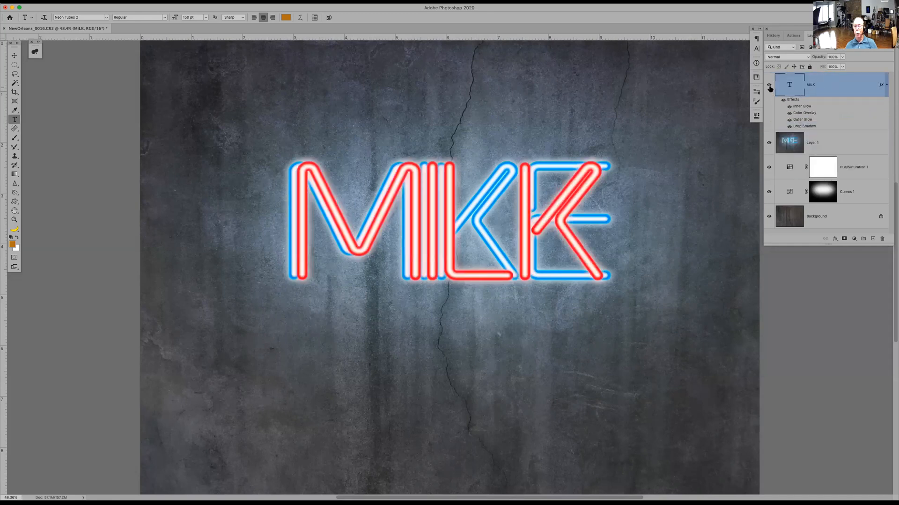
Step: Toggle the merged layer's visibility repeatedly to flash the blue sign behind the red MILK sign, leaving the merged layer hidden
click(768, 143)
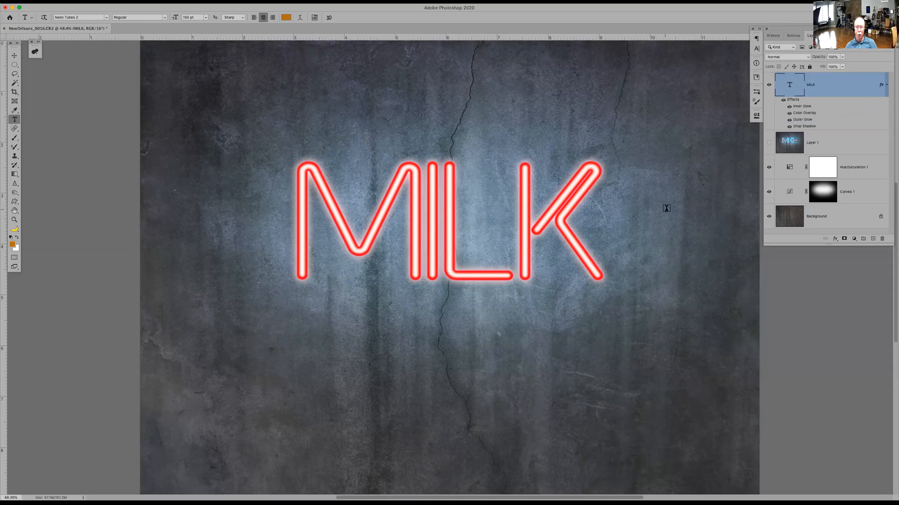
click(768, 142)
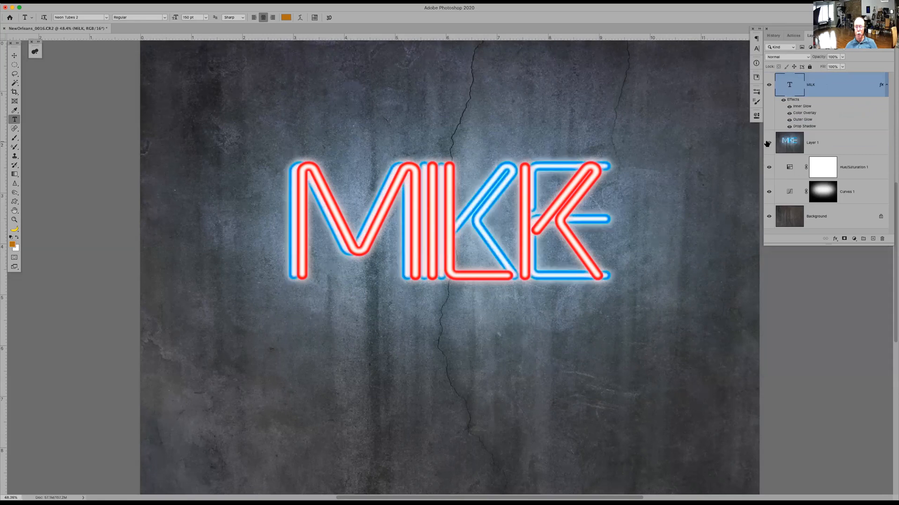
click(768, 143)
click(768, 143)
click(767, 143)
click(768, 143)
click(768, 144)
click(768, 144)
click(768, 144)
click(767, 143)
click(767, 144)
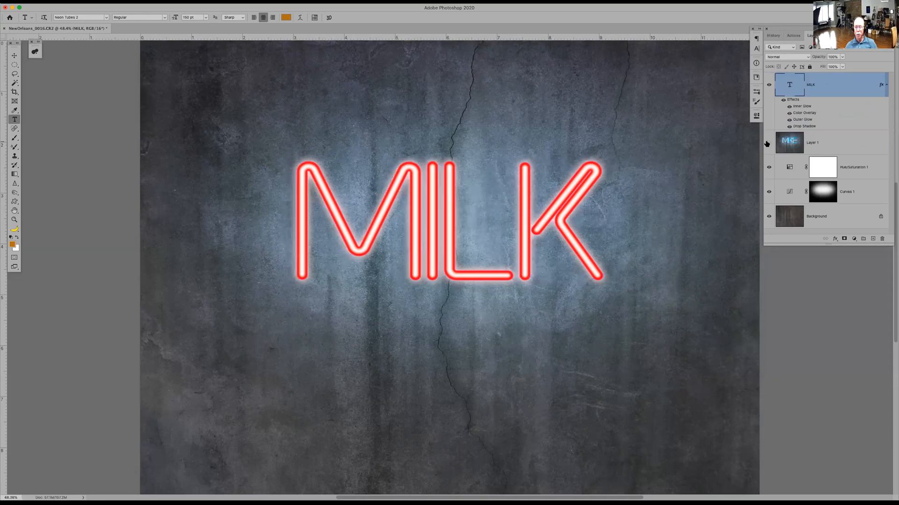
click(767, 143)
click(767, 143)
click(767, 143)
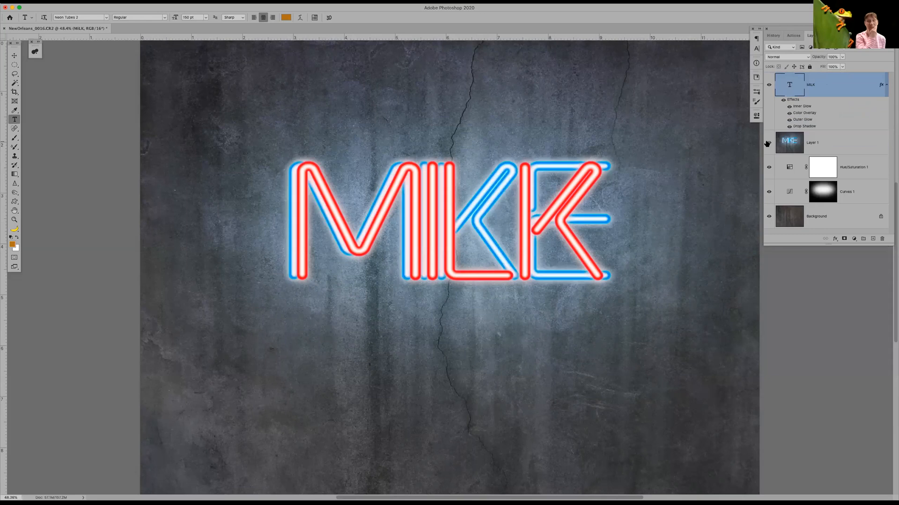
click(768, 143)
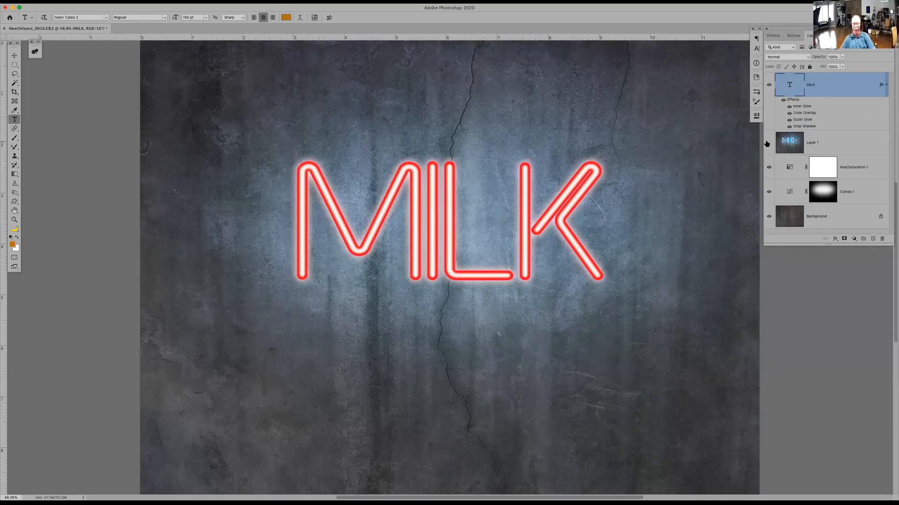
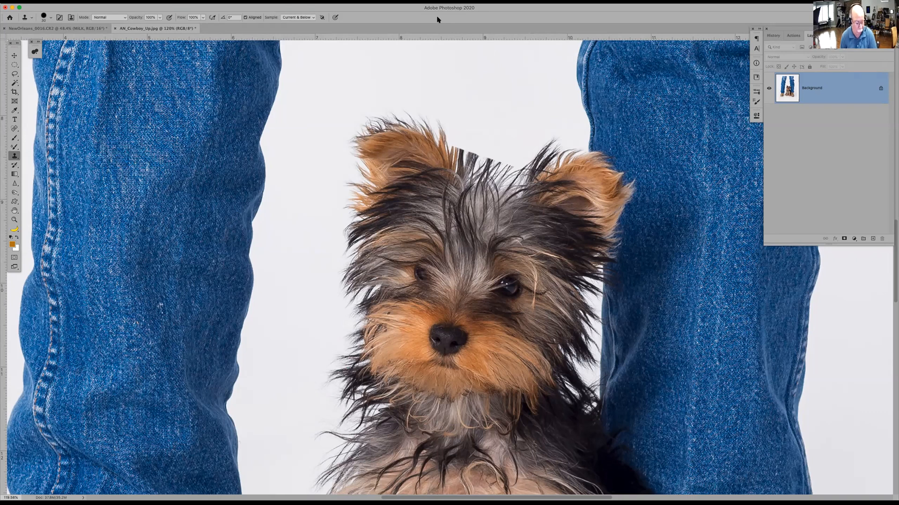
Step: Activate the Smudge tool and load the Hair Brush preset from the hair subfolder of the custom brushes
key(b)
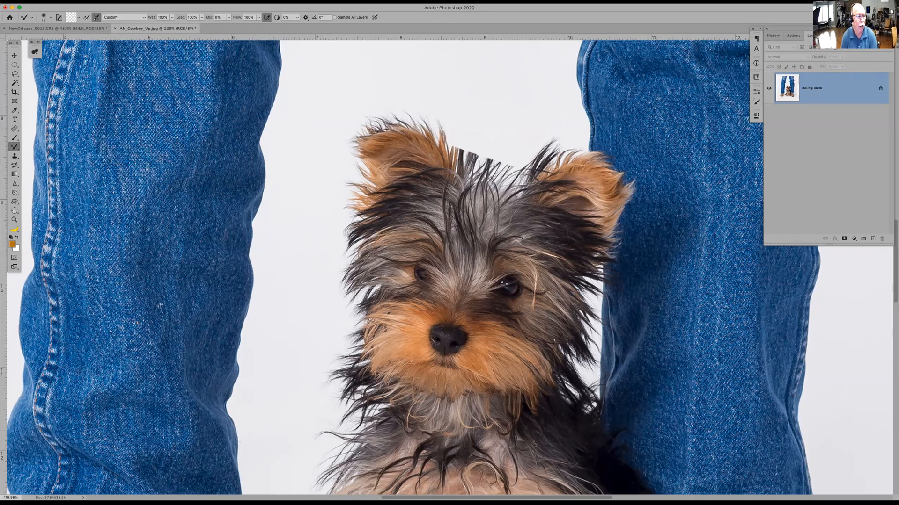
click(16, 147)
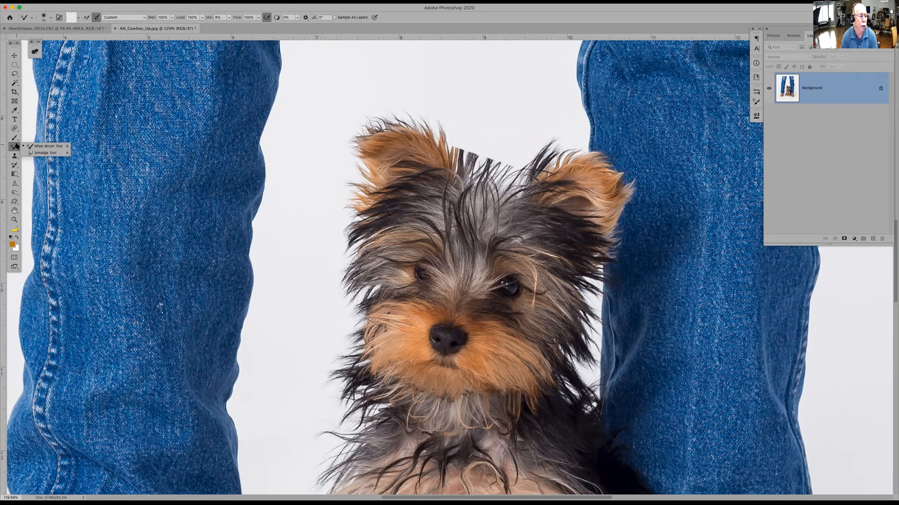
click(38, 153)
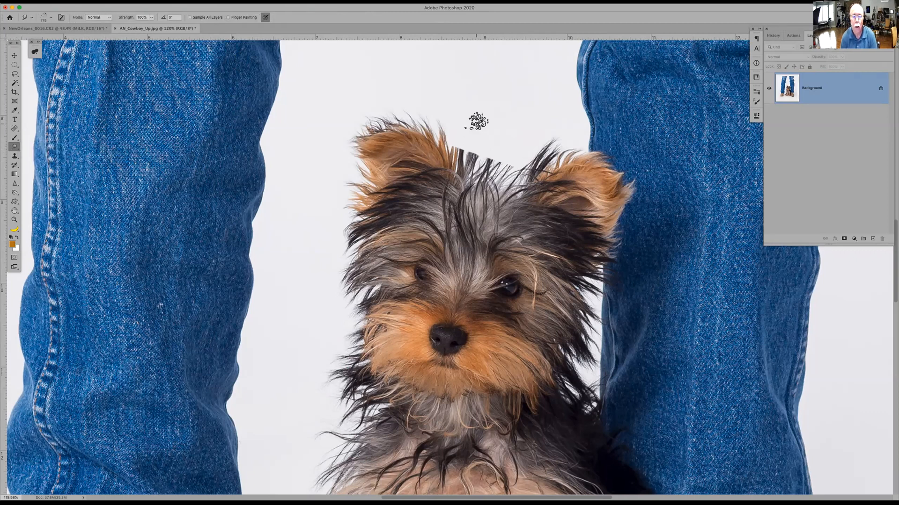
click(43, 17)
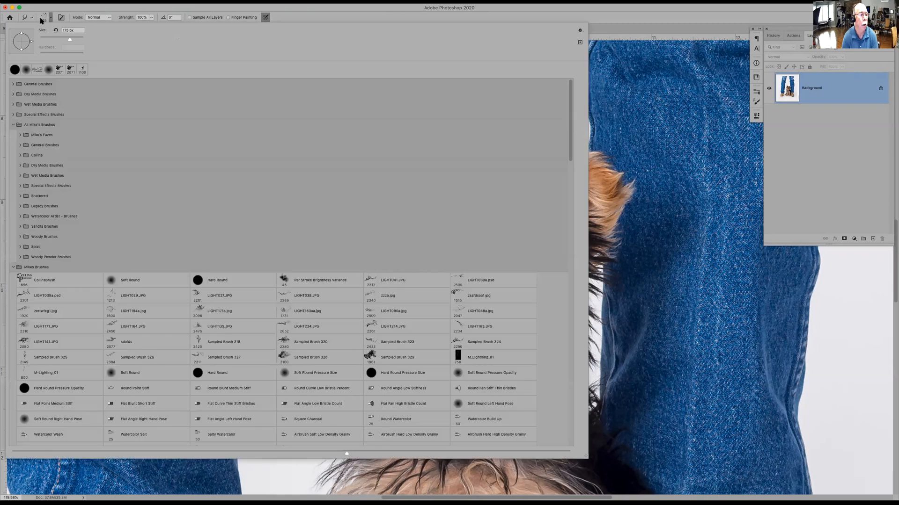
click(13, 125)
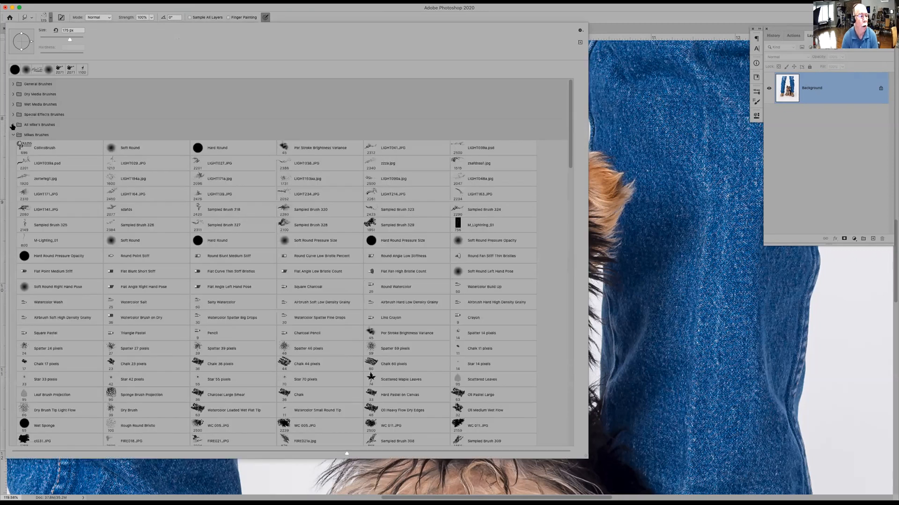
click(13, 134)
click(13, 124)
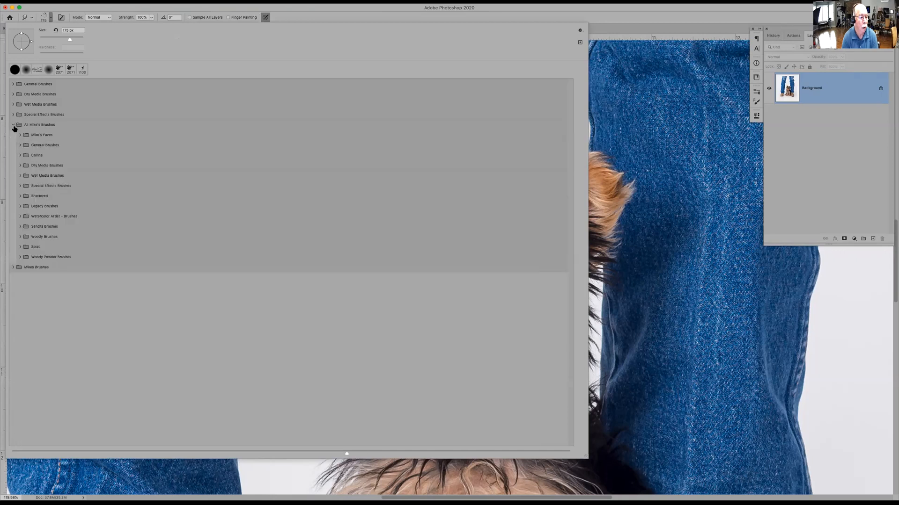
click(48, 228)
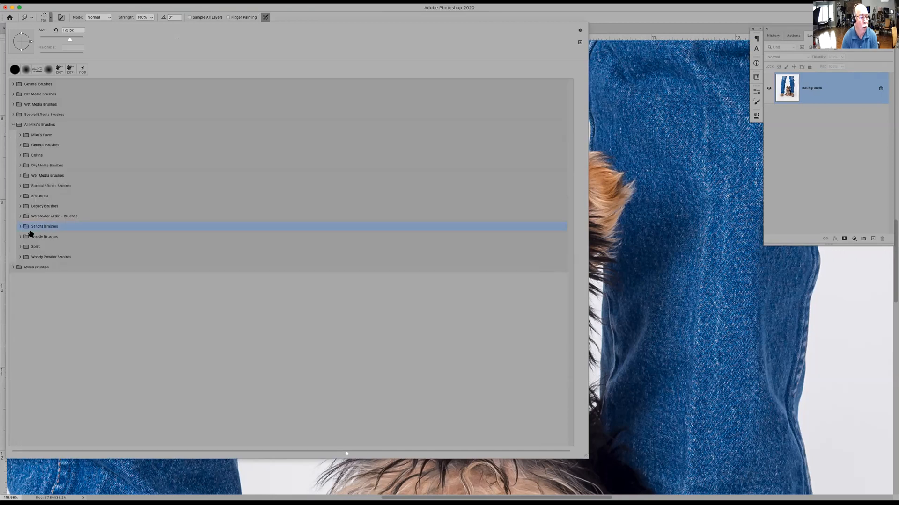
click(20, 227)
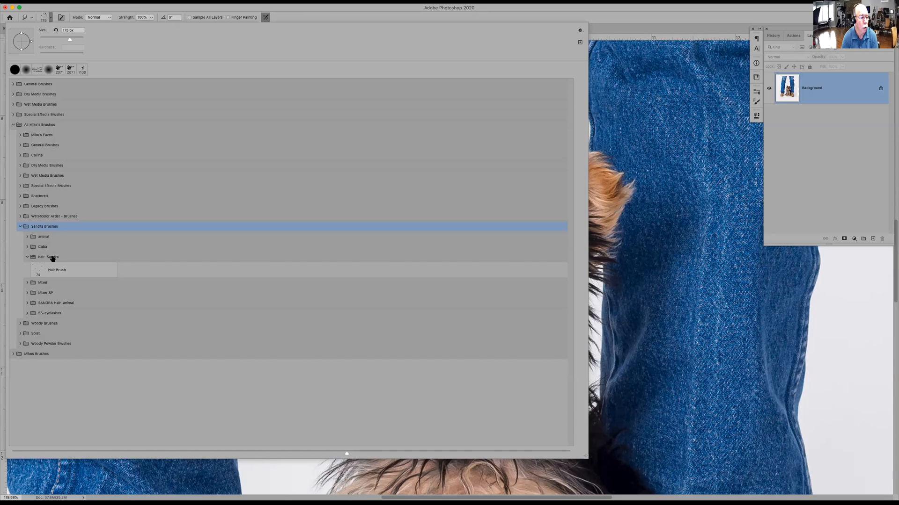
double_click(39, 270)
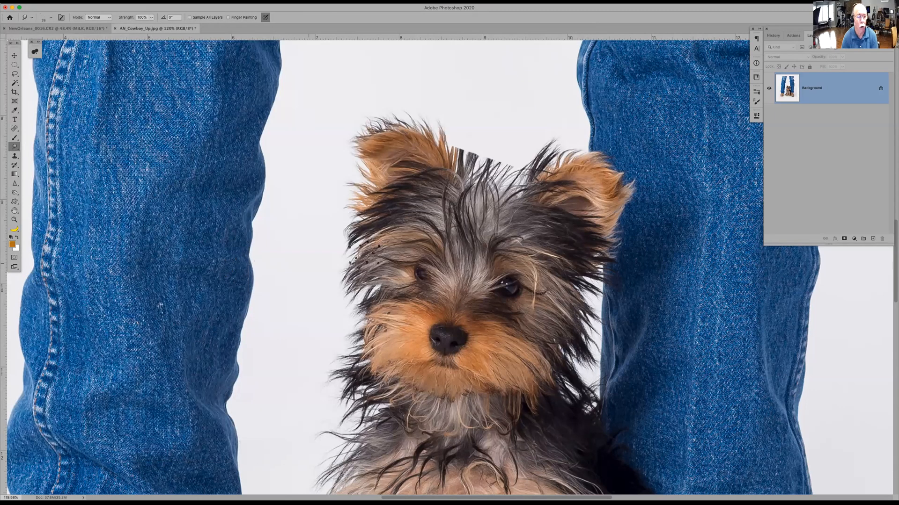
Step: Reduce the Smudge tool's hair brush size to 15 px
key(bracketleft)
key(bracketleft)
key(bracketleft)
key(bracketleft)
key(bracketleft)
key(bracketleft)
key(bracketleft)
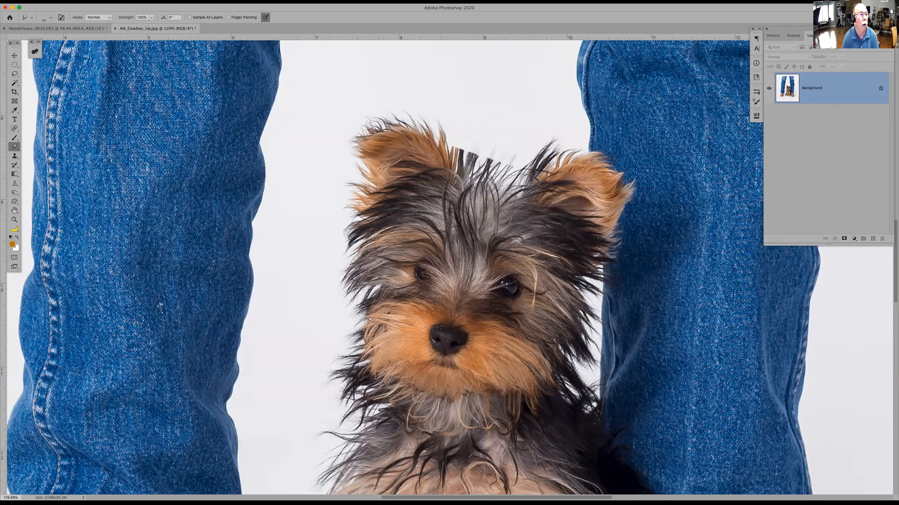
click(26, 18)
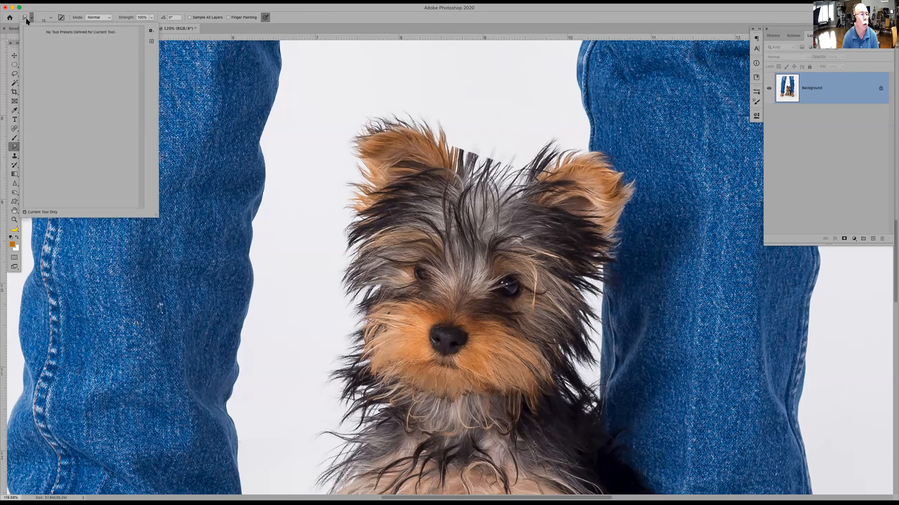
click(160, 12)
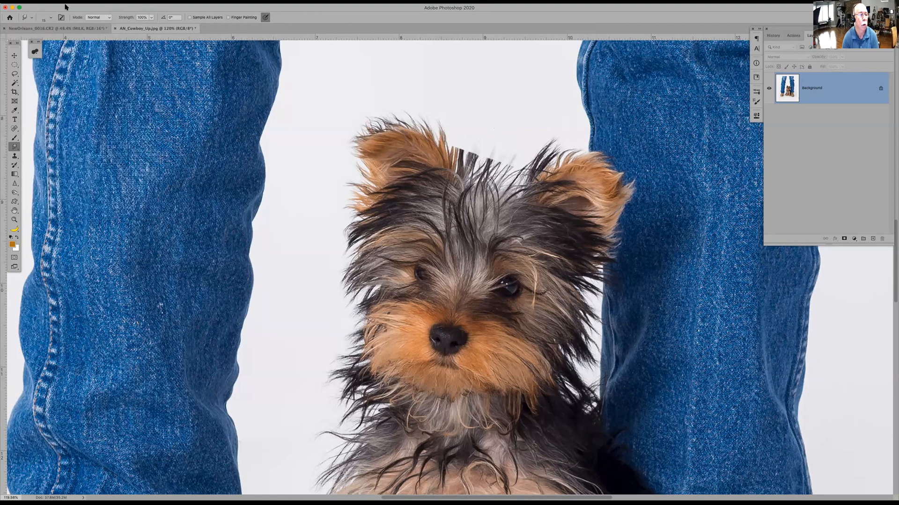
click(50, 19)
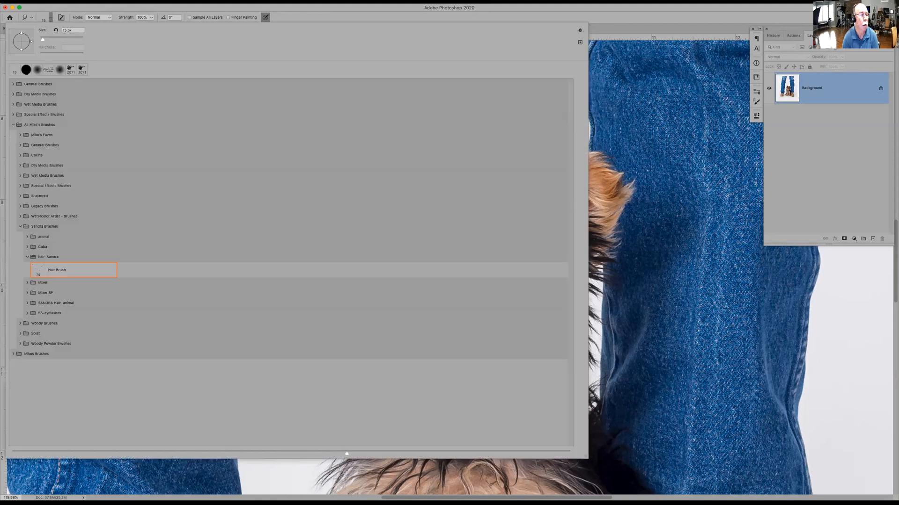
click(604, 13)
Step: Shrink the hair brush further and smudge the cut-off hairs between the puppy's ears upward into the white background
key(bracketleft)
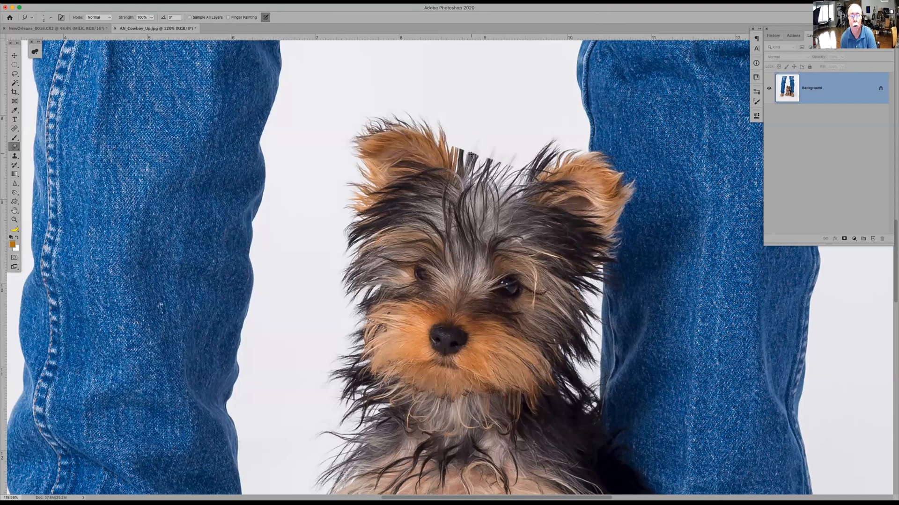
drag(471, 156, 475, 139)
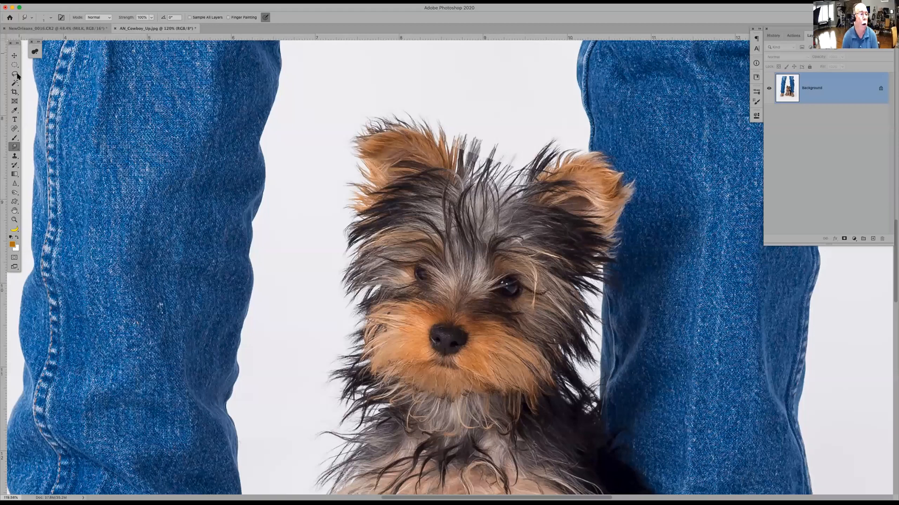
Step: Switch to the Mixer Brush tool and load the same Hair Brush preset for it
click(15, 147)
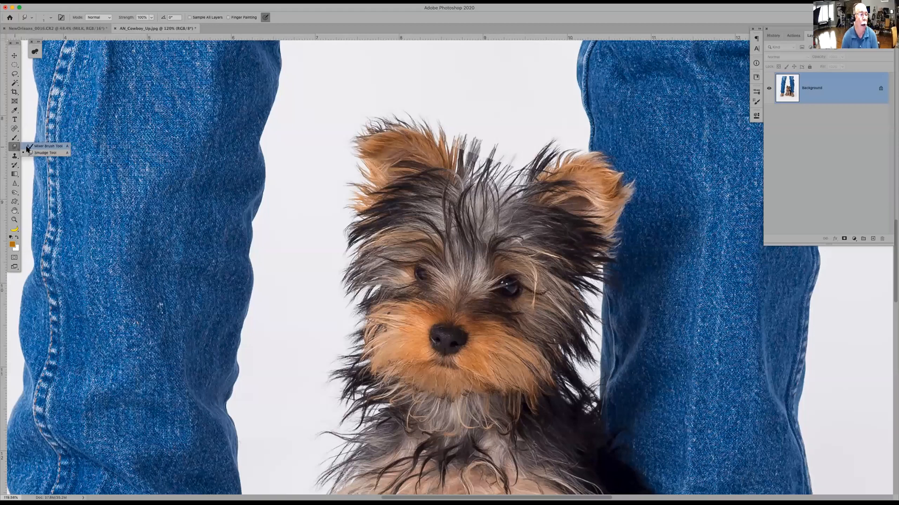
click(27, 147)
click(25, 20)
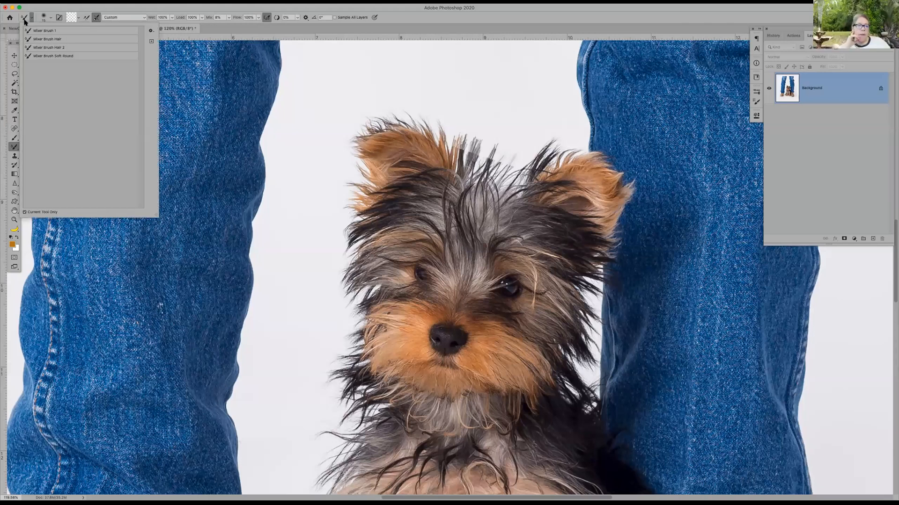
click(44, 17)
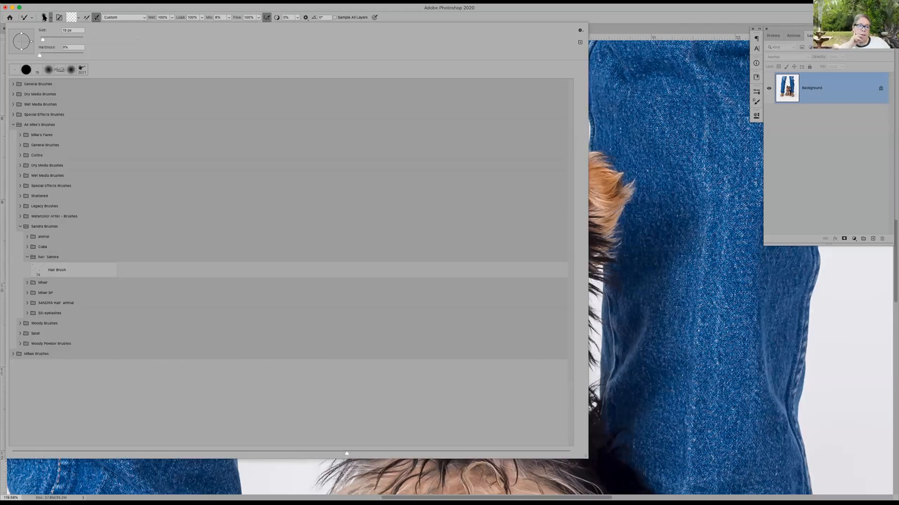
double_click(39, 267)
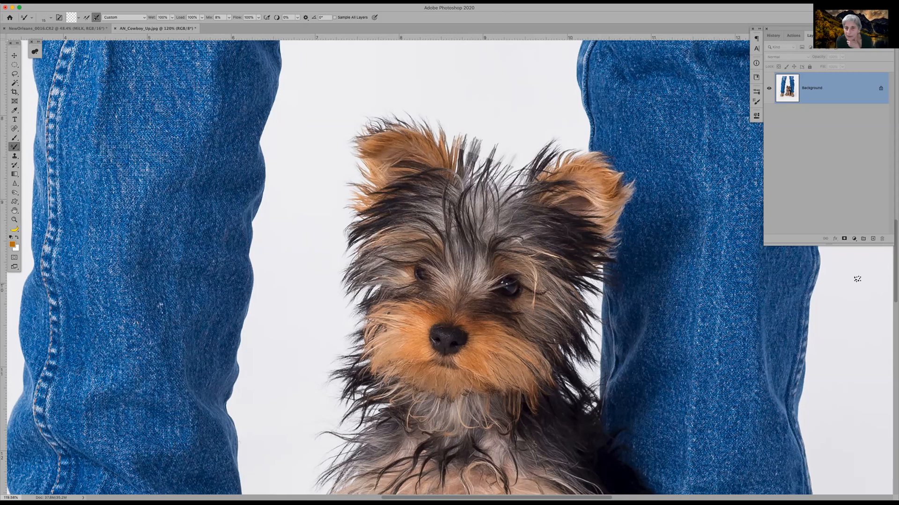
Step: Add an empty layer above the background and set the Mixer Brush to sample all layers with Mix at 100%
click(874, 236)
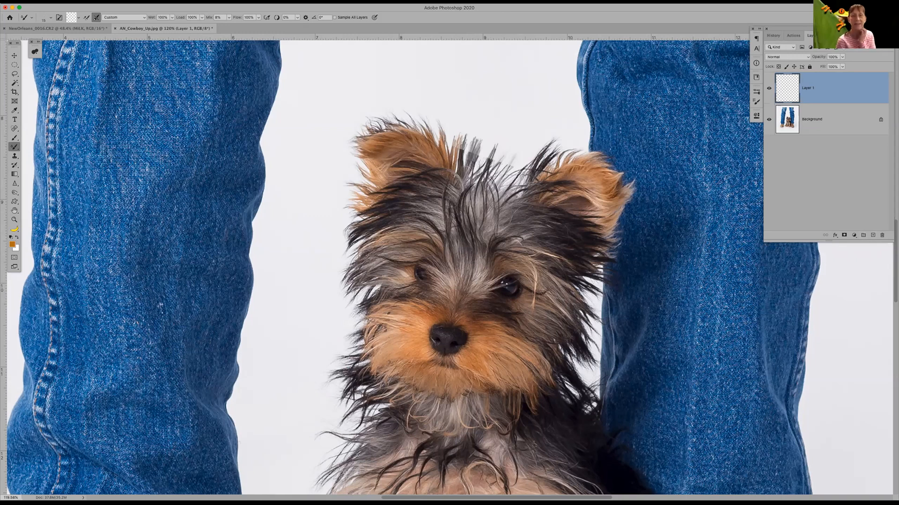
click(334, 18)
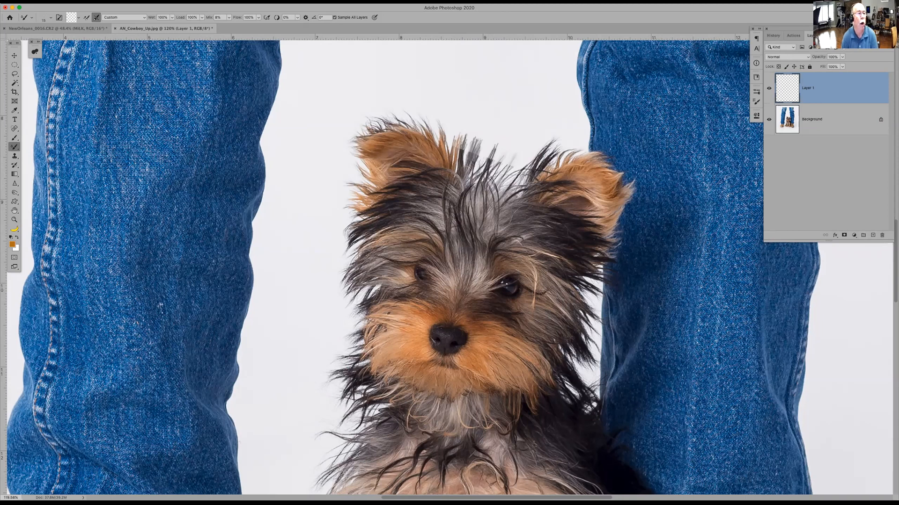
click(86, 17)
click(86, 18)
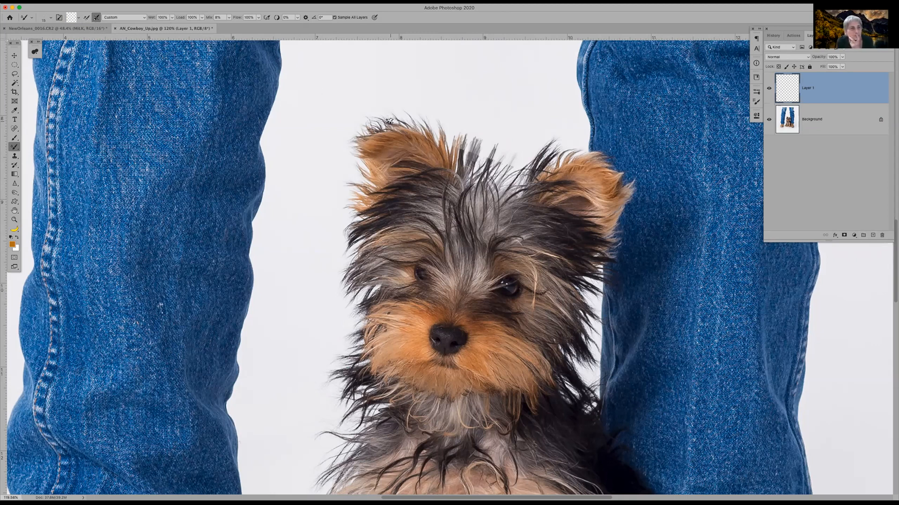
drag(209, 18, 242, 18)
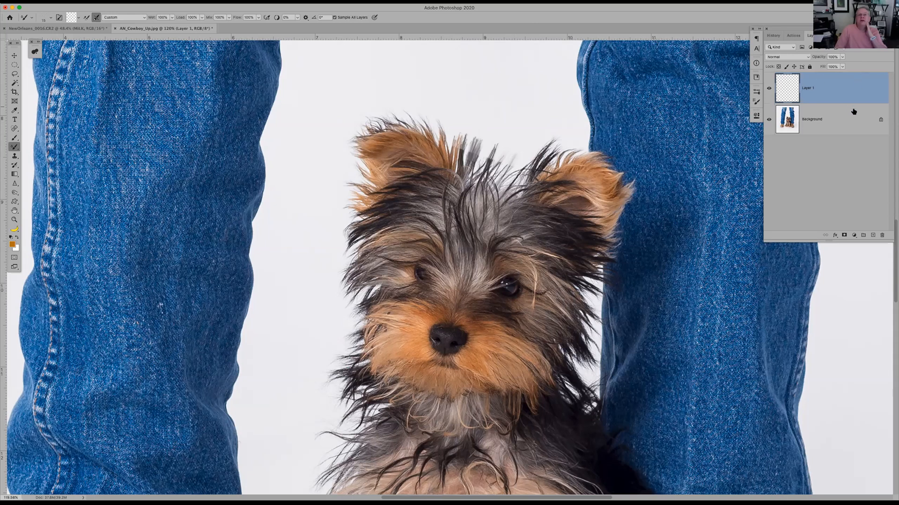
Step: Delete the empty layer and slightly lower the Mixer Brush's Wet setting
key(Delete)
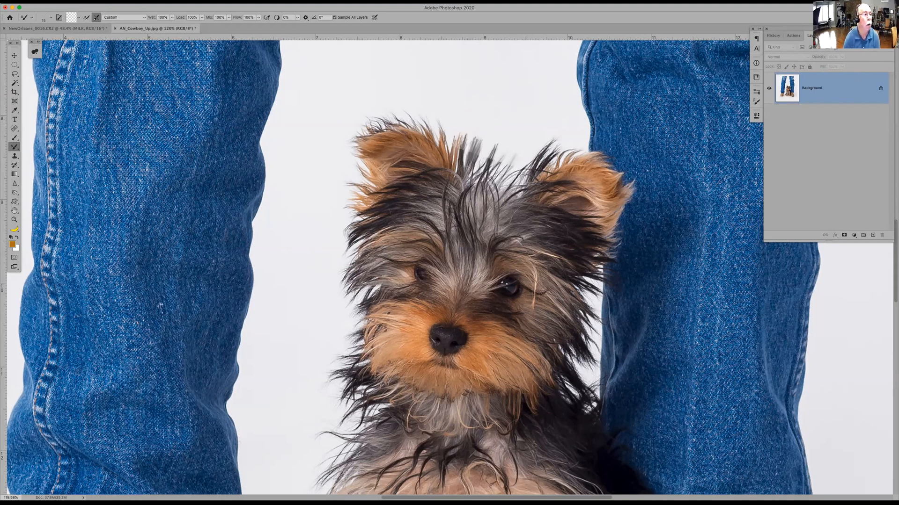
drag(151, 18, 139, 21)
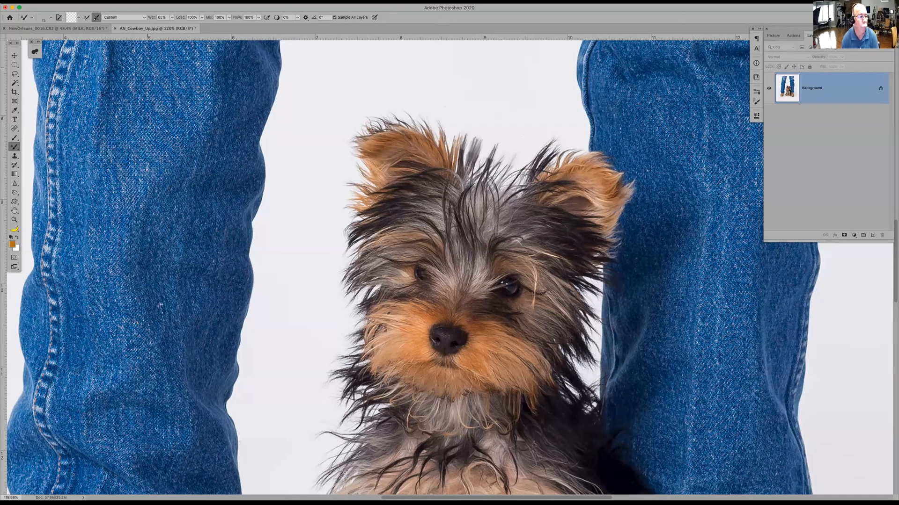
Step: With the Smudge tool, pull several long wispy hairs upward from the top of the puppy's head between the ears
right_click(15, 147)
click(39, 155)
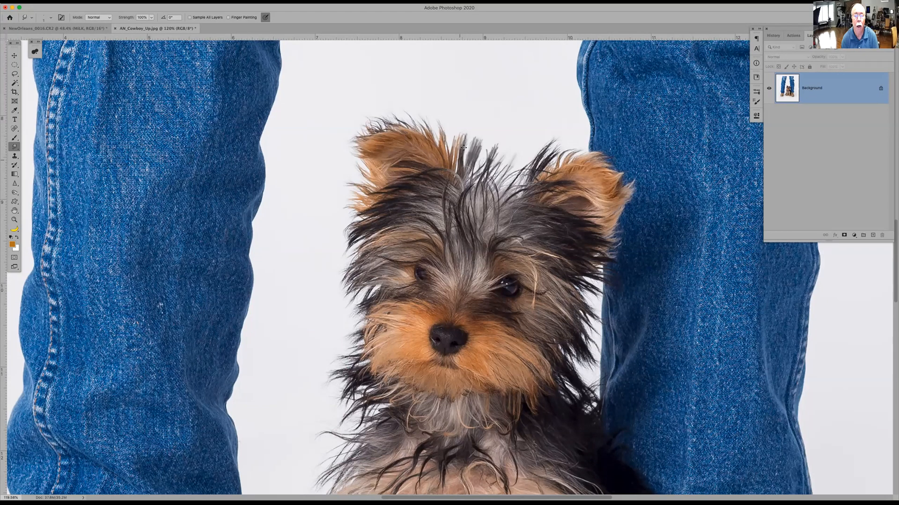
drag(466, 135, 479, 98)
drag(451, 171, 464, 105)
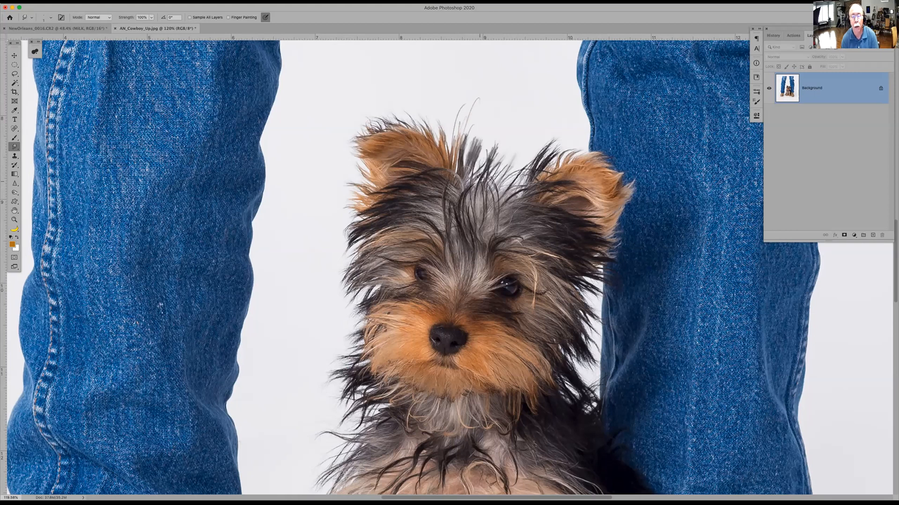
drag(502, 176, 516, 147)
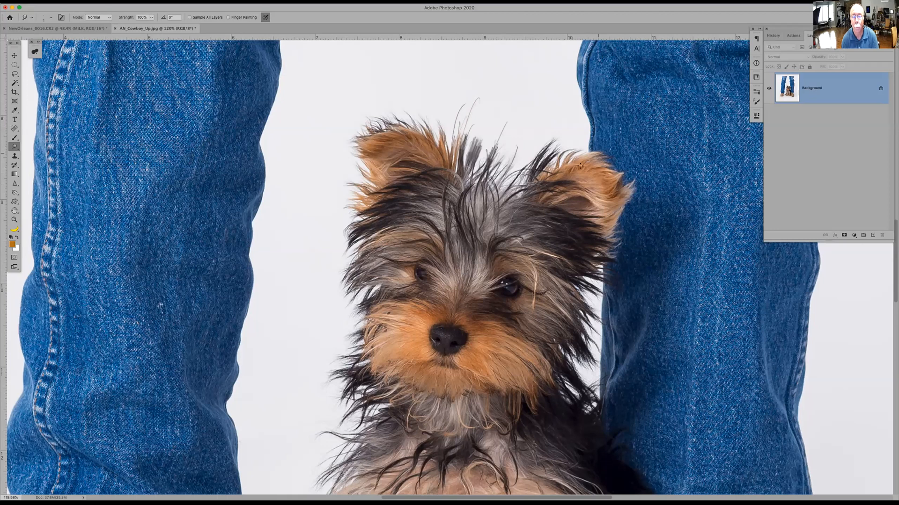
Step: Turn off pen pressure control of the Smudge brush size and smudge the grey tuft between the ears upward
key(super+0)
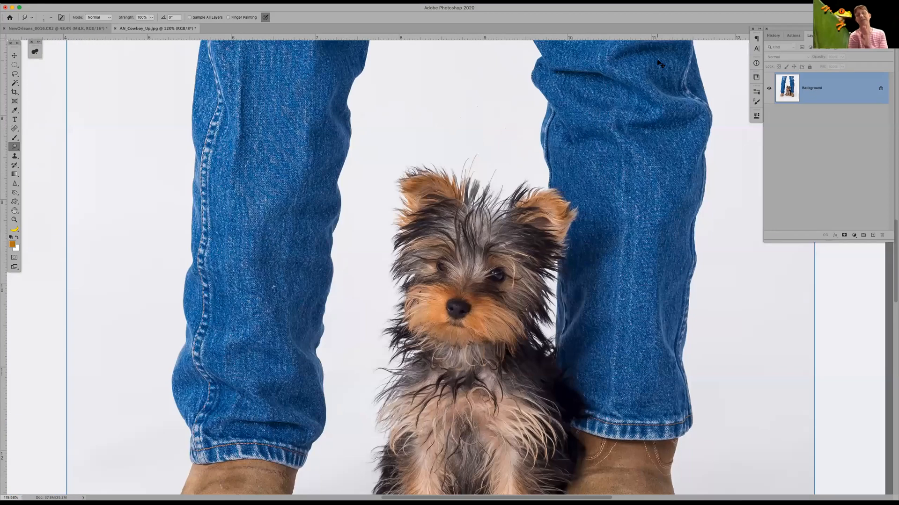
key(super+minus)
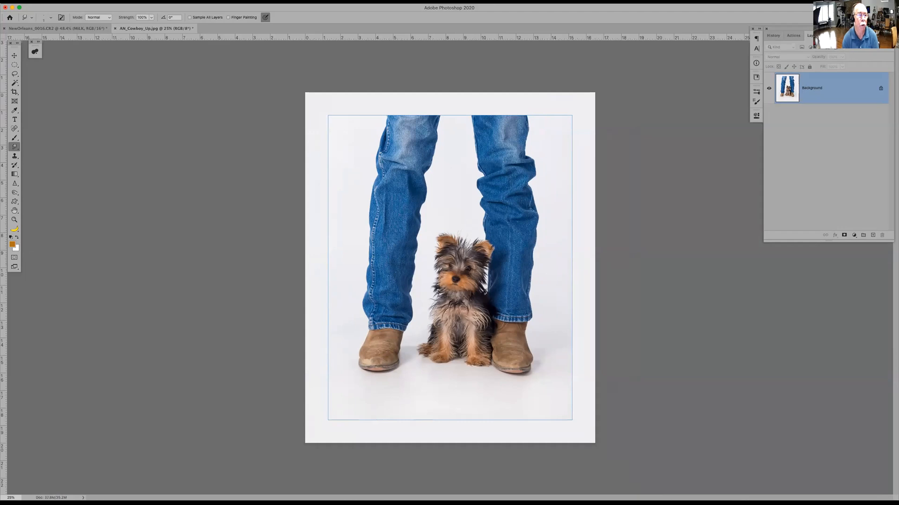
click(265, 17)
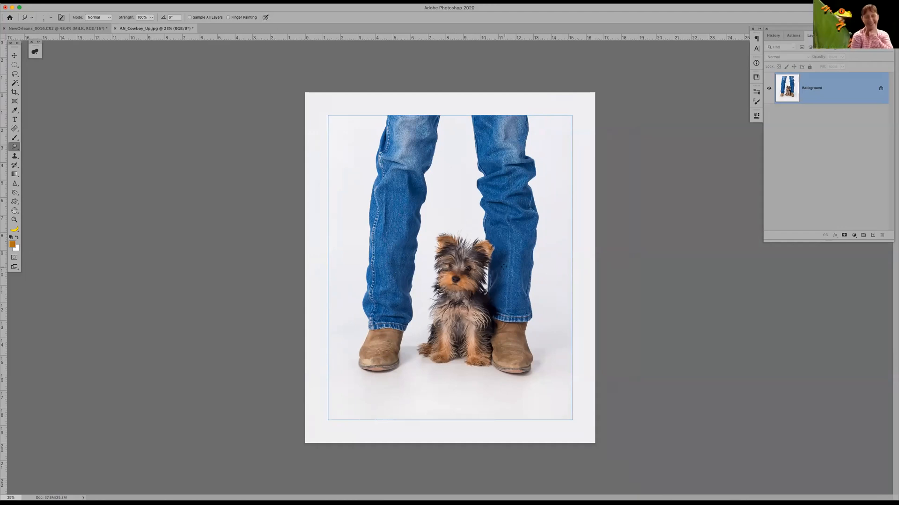
key(super+plus)
key(super+plus)
key(super+plus)
key(super+plus)
key(super+plus)
key(super+plus)
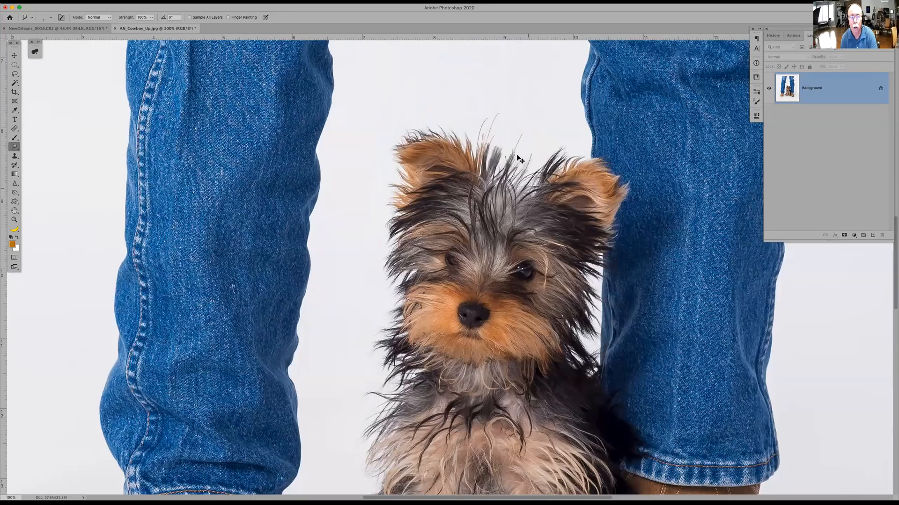
drag(536, 127, 436, 226)
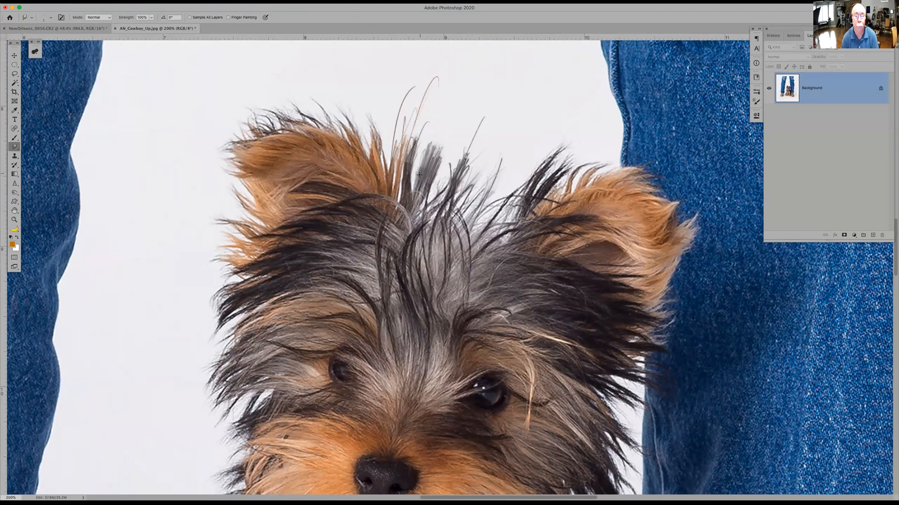
drag(418, 187, 438, 140)
right_click(15, 149)
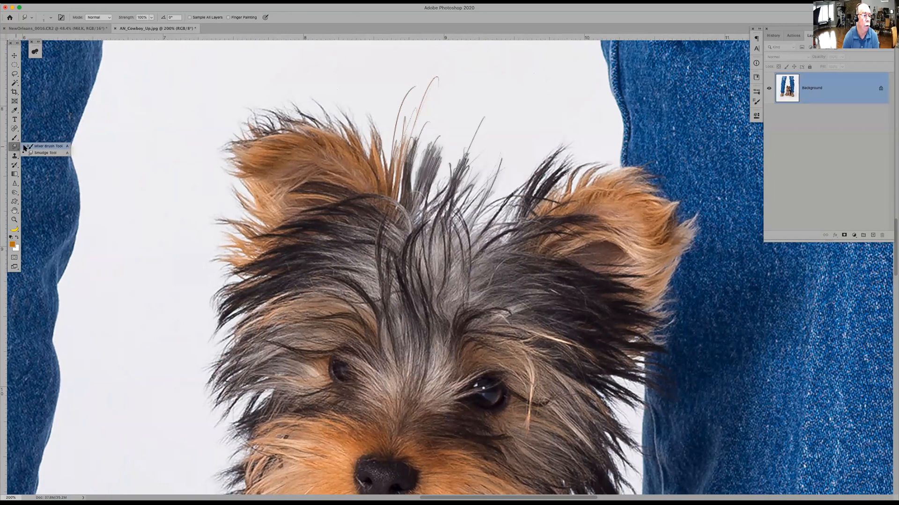
click(26, 147)
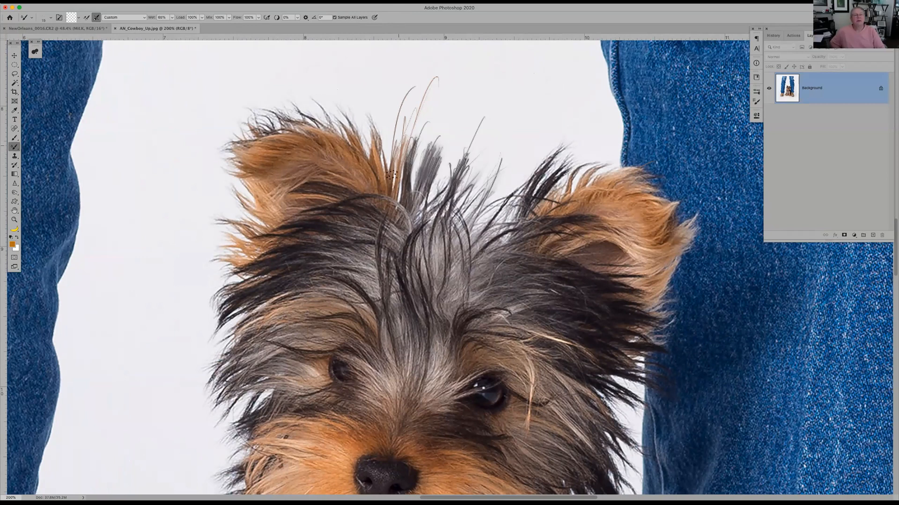
key(s)
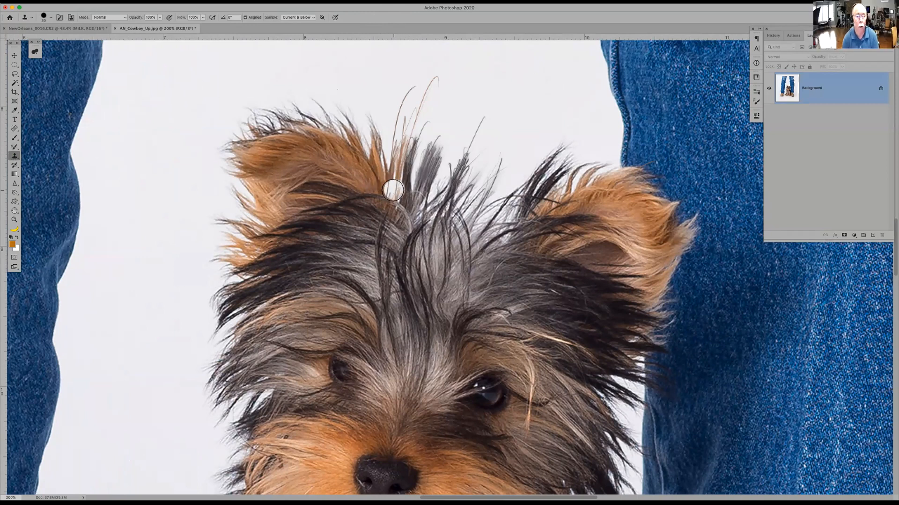
click(14, 149)
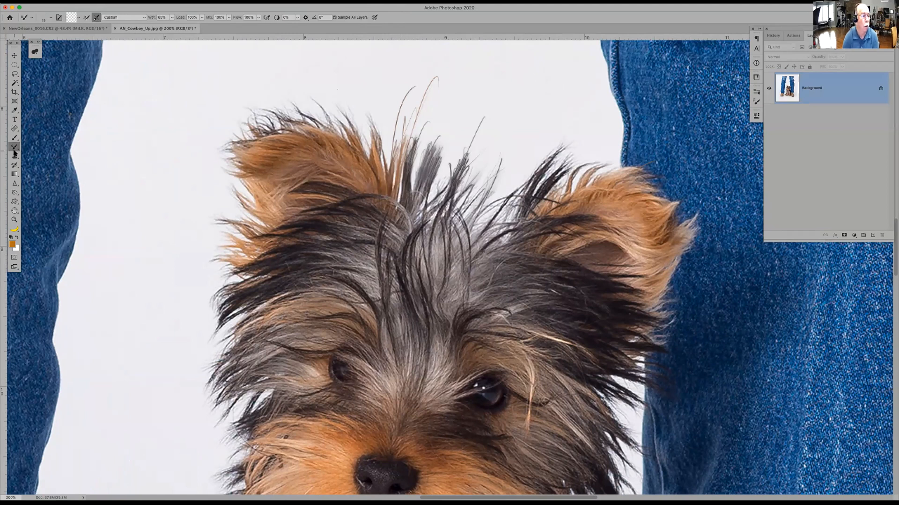
Step: With the Smudge tool, pull the grey tuft between the puppy's ears and the dark hairs beside it upward into longer wisps
right_click(14, 147)
click(29, 154)
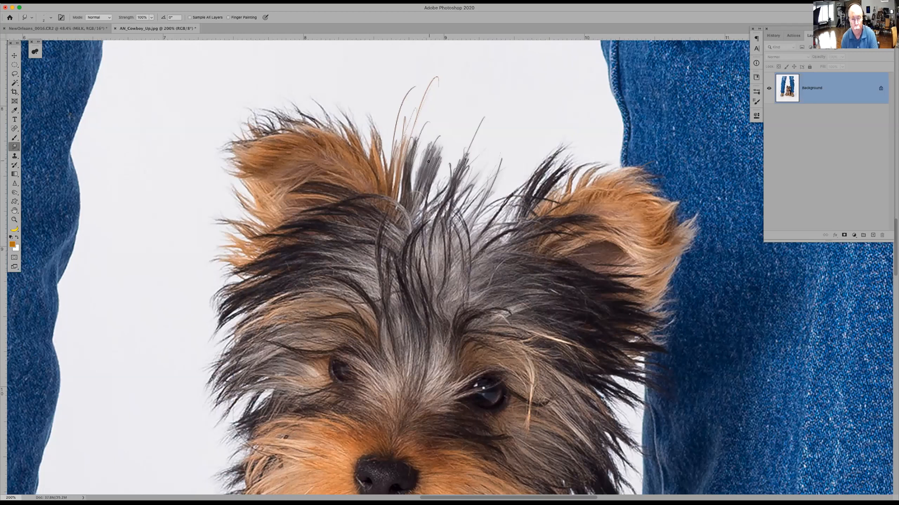
drag(424, 180, 449, 127)
drag(452, 186, 481, 118)
drag(450, 175, 456, 157)
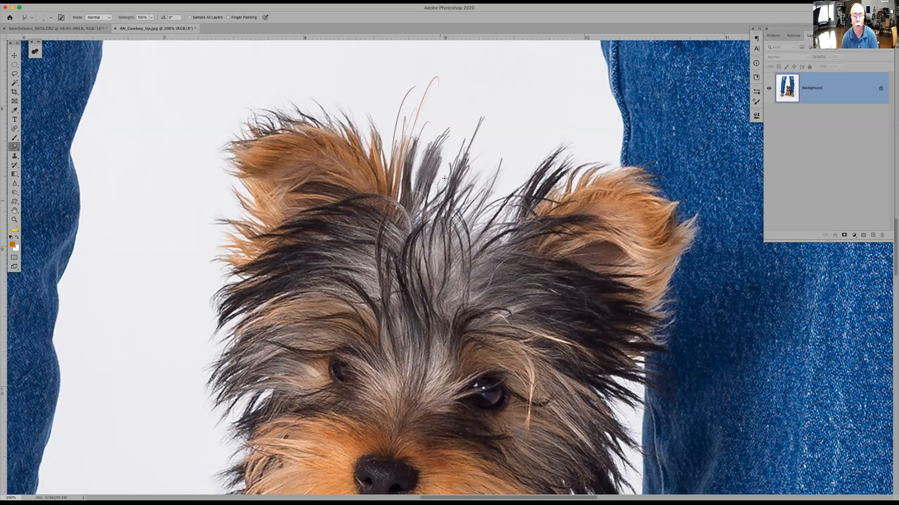
drag(454, 192, 477, 152)
drag(458, 213, 472, 170)
mouse_move(425, 198)
mouse_down()
mouse_move(440, 164)
mouse_move(447, 169)
mouse_move(447, 136)
mouse_up()
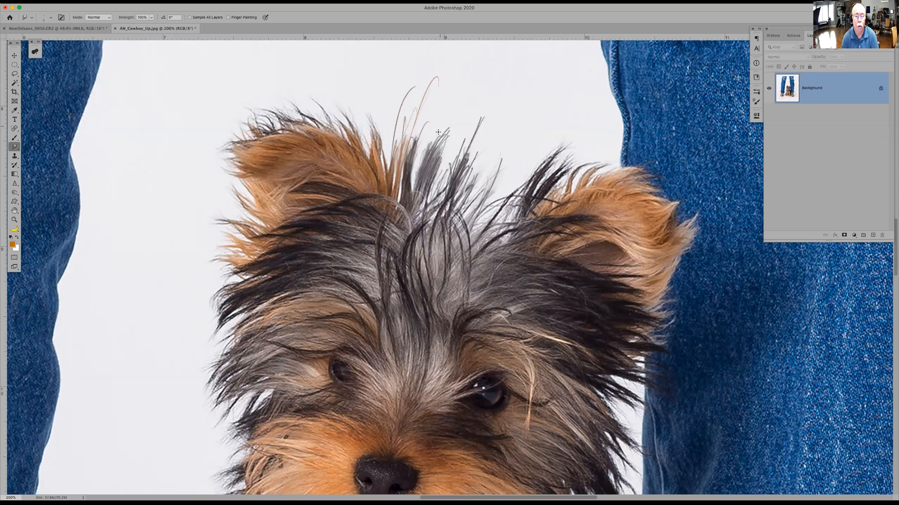
Step: Smudge more fine strands upward beside the left ear's inner edge and one in the sparse fur near the right ear
drag(408, 182, 428, 134)
drag(394, 184, 400, 146)
mouse_move(402, 173)
mouse_down()
mouse_move(407, 147)
mouse_move(427, 124)
mouse_up()
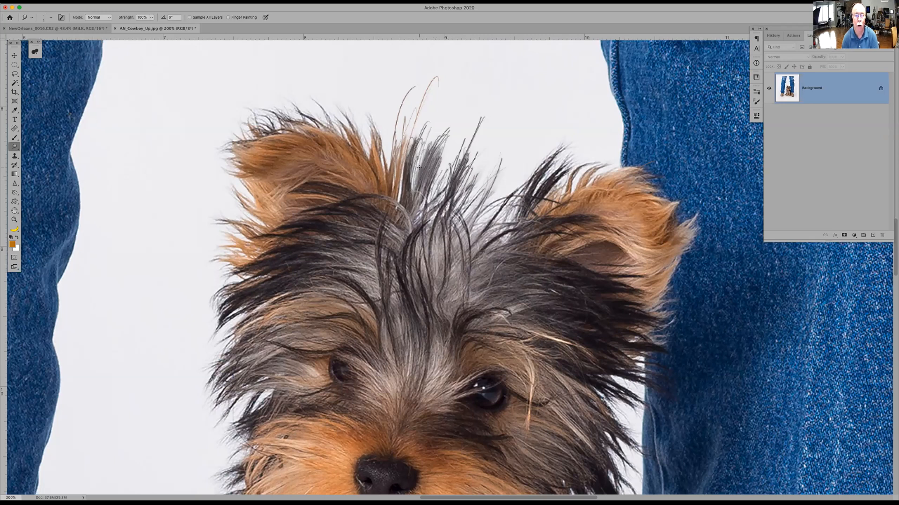
drag(405, 184, 418, 126)
mouse_move(412, 188)
mouse_down()
mouse_move(428, 132)
mouse_move(433, 137)
mouse_up()
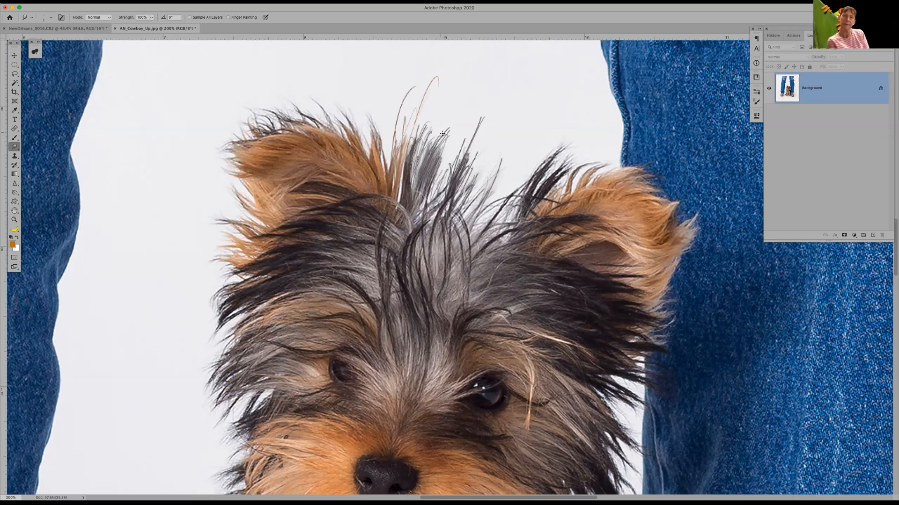
drag(482, 216, 514, 165)
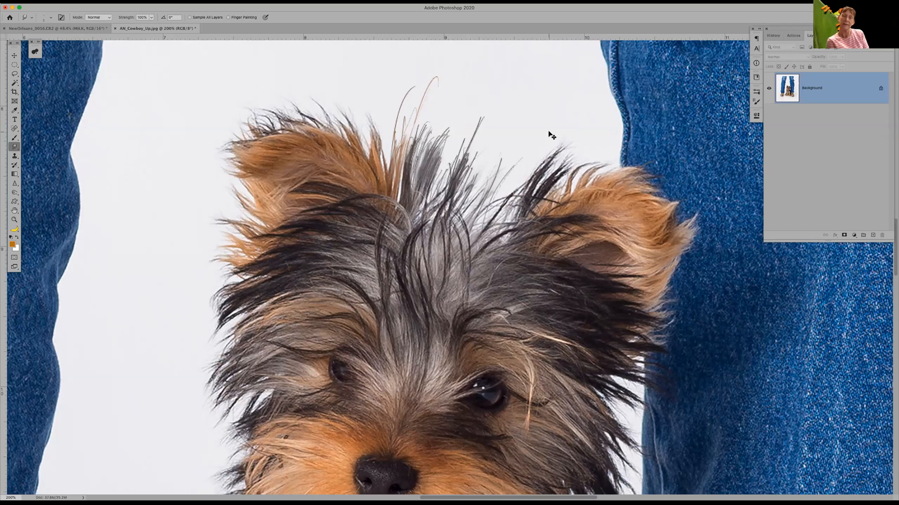
Step: Return the puppy photo to its opening snapshot in the document history, undoing all Mixer Brush and Smudge strokes
key(super+minus)
key(super+minus)
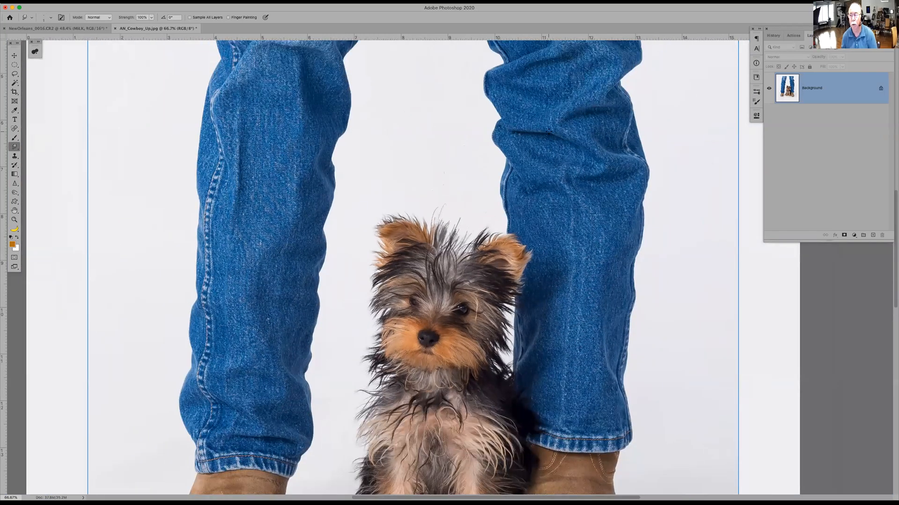
click(780, 37)
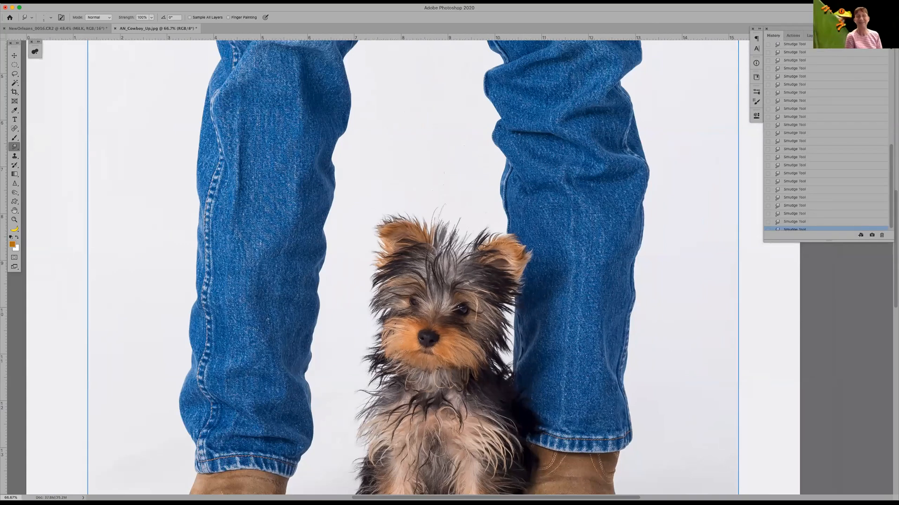
scroll(821, 48, up, 10)
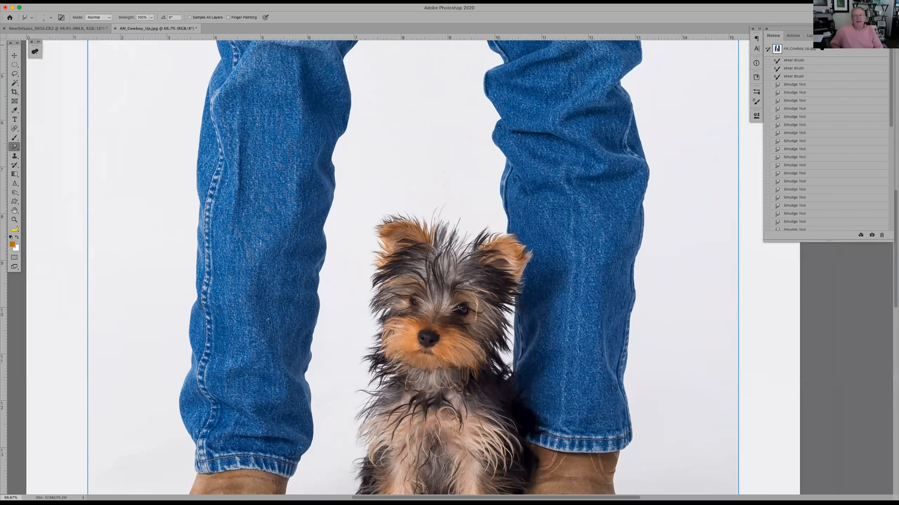
click(818, 49)
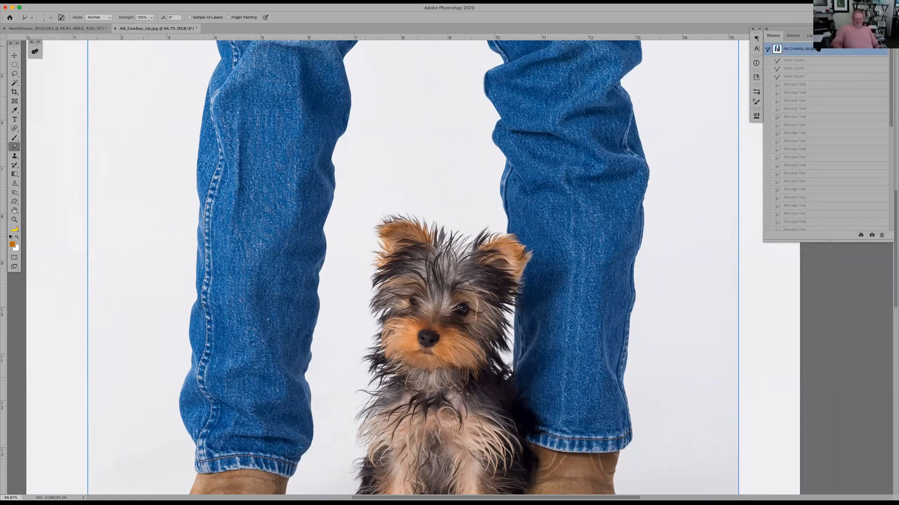